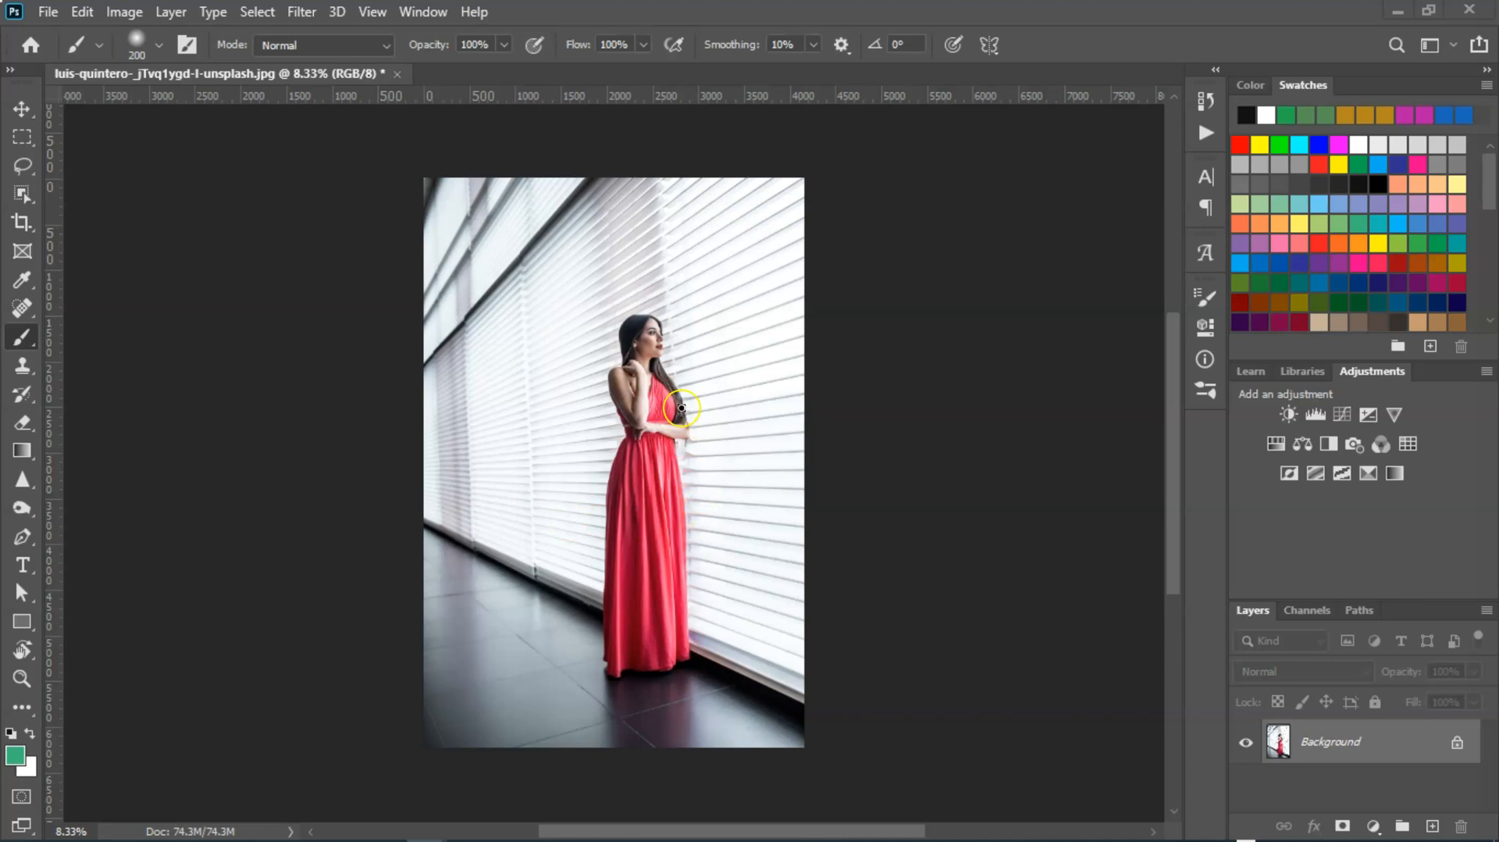
- Trace a closed Magnetic Lasso selection around the red dress bodice, between the raised arm, neckline, hair and waistband
scroll(663, 402, up, 1)
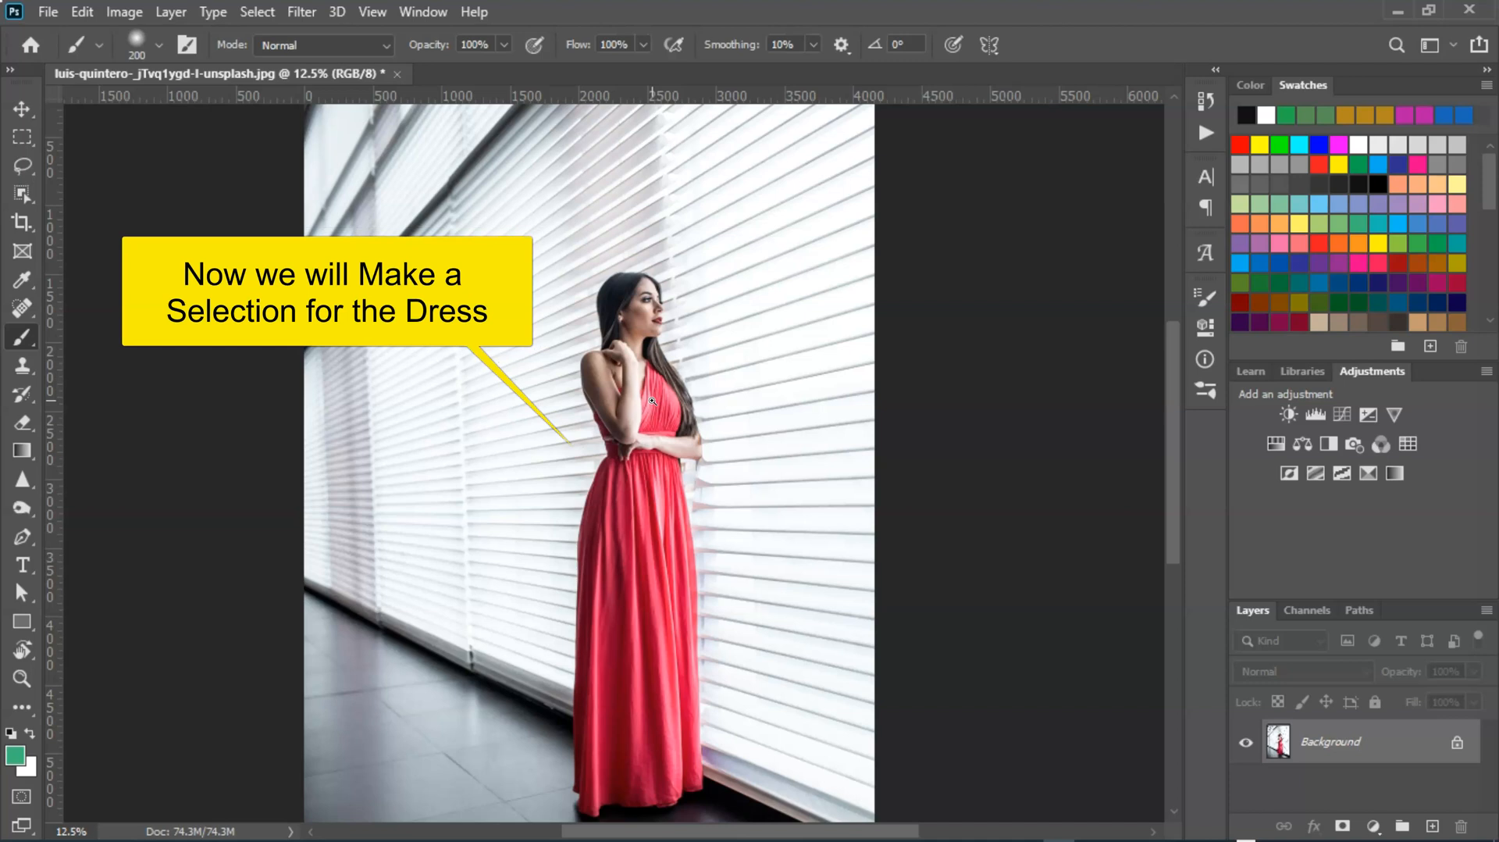
scroll(652, 401, up, 1)
scroll(652, 400, up, 3)
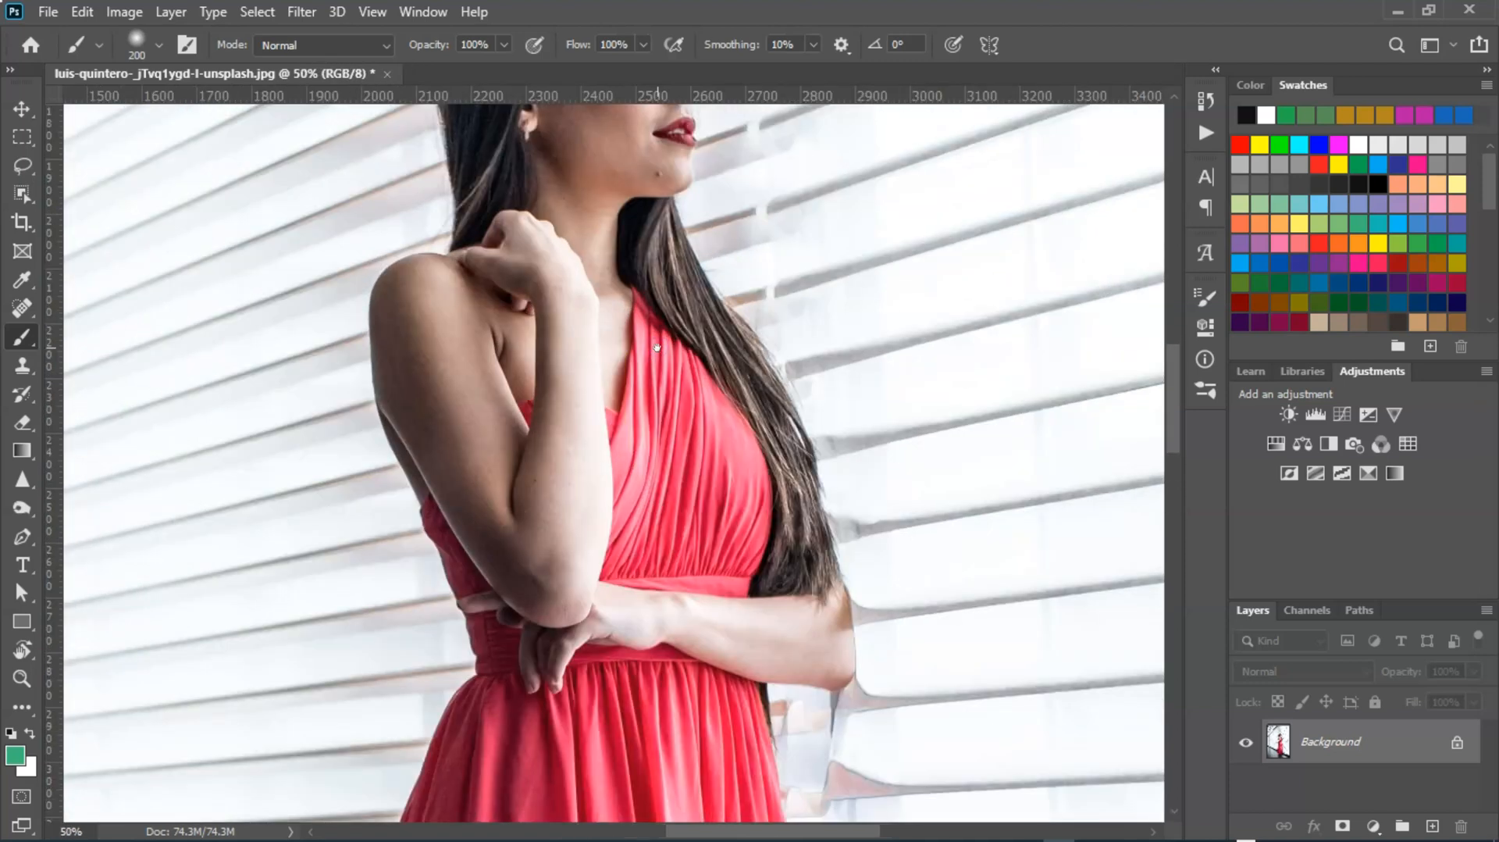
drag(657, 347, 656, 415)
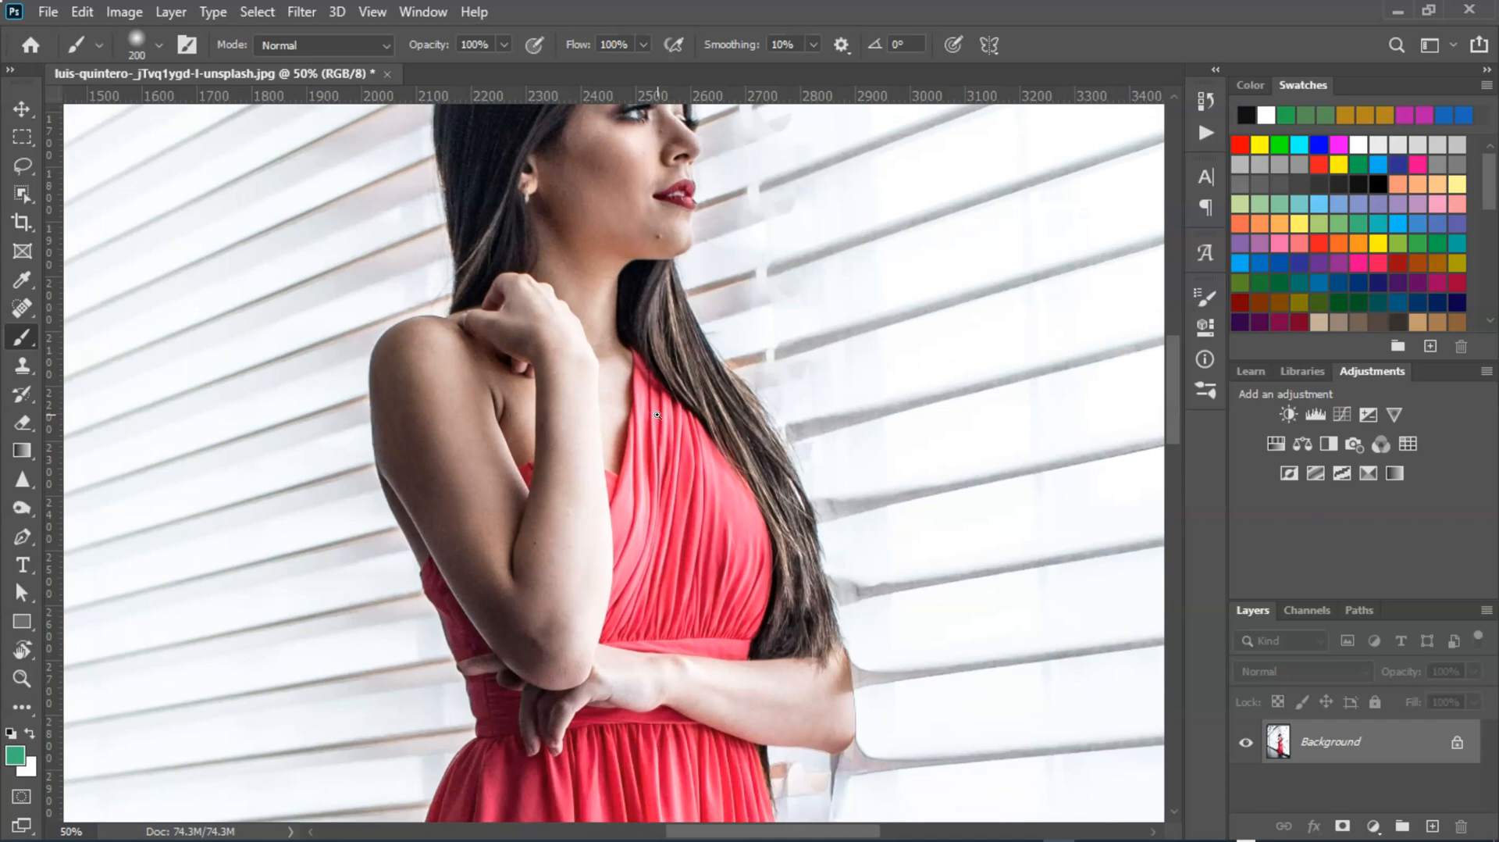
scroll(657, 415, up, 1)
scroll(663, 436, down, 2)
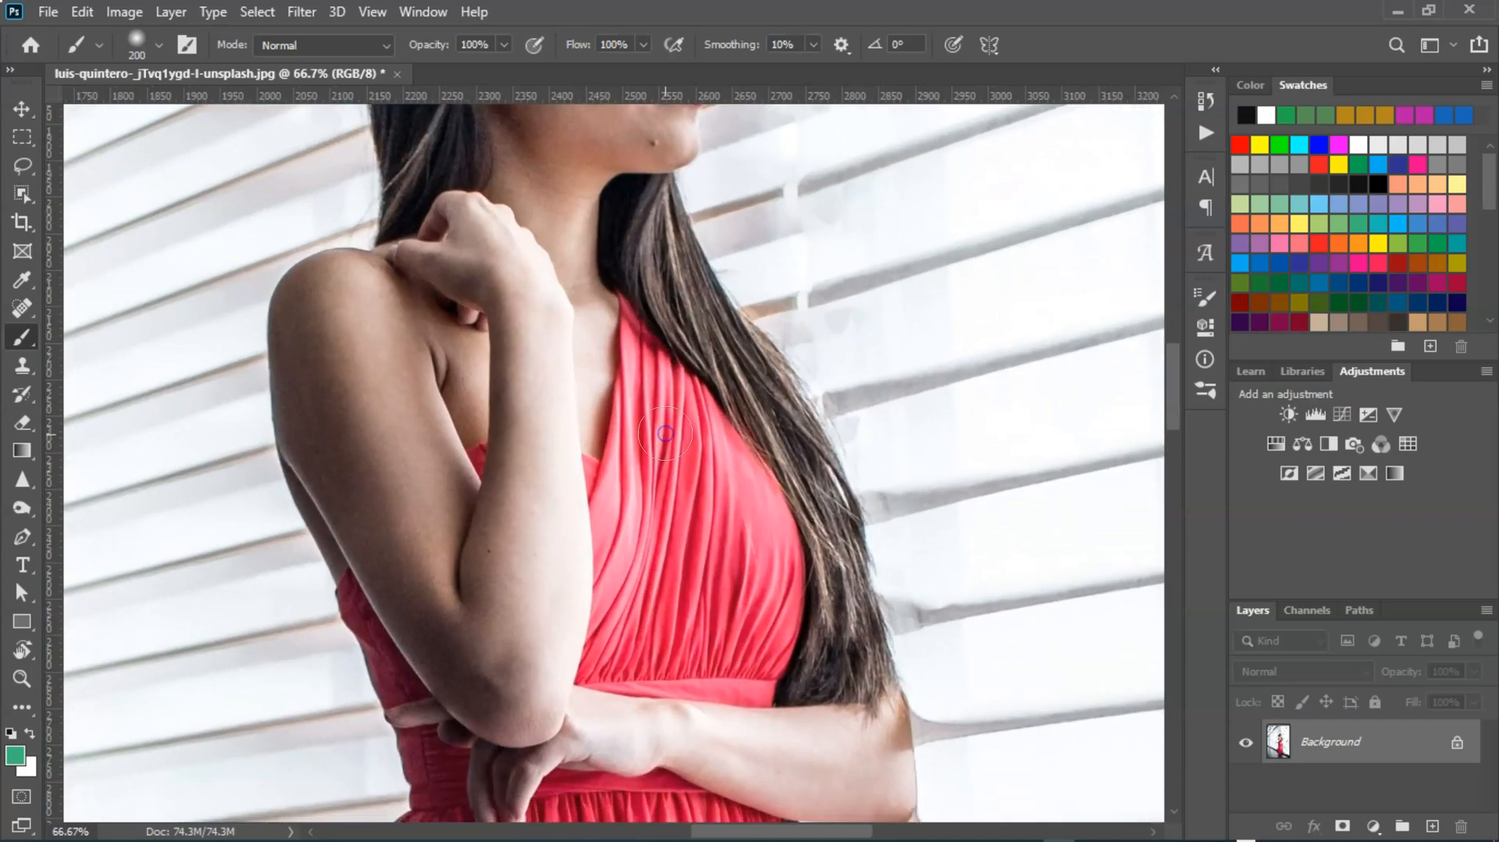
click(23, 167)
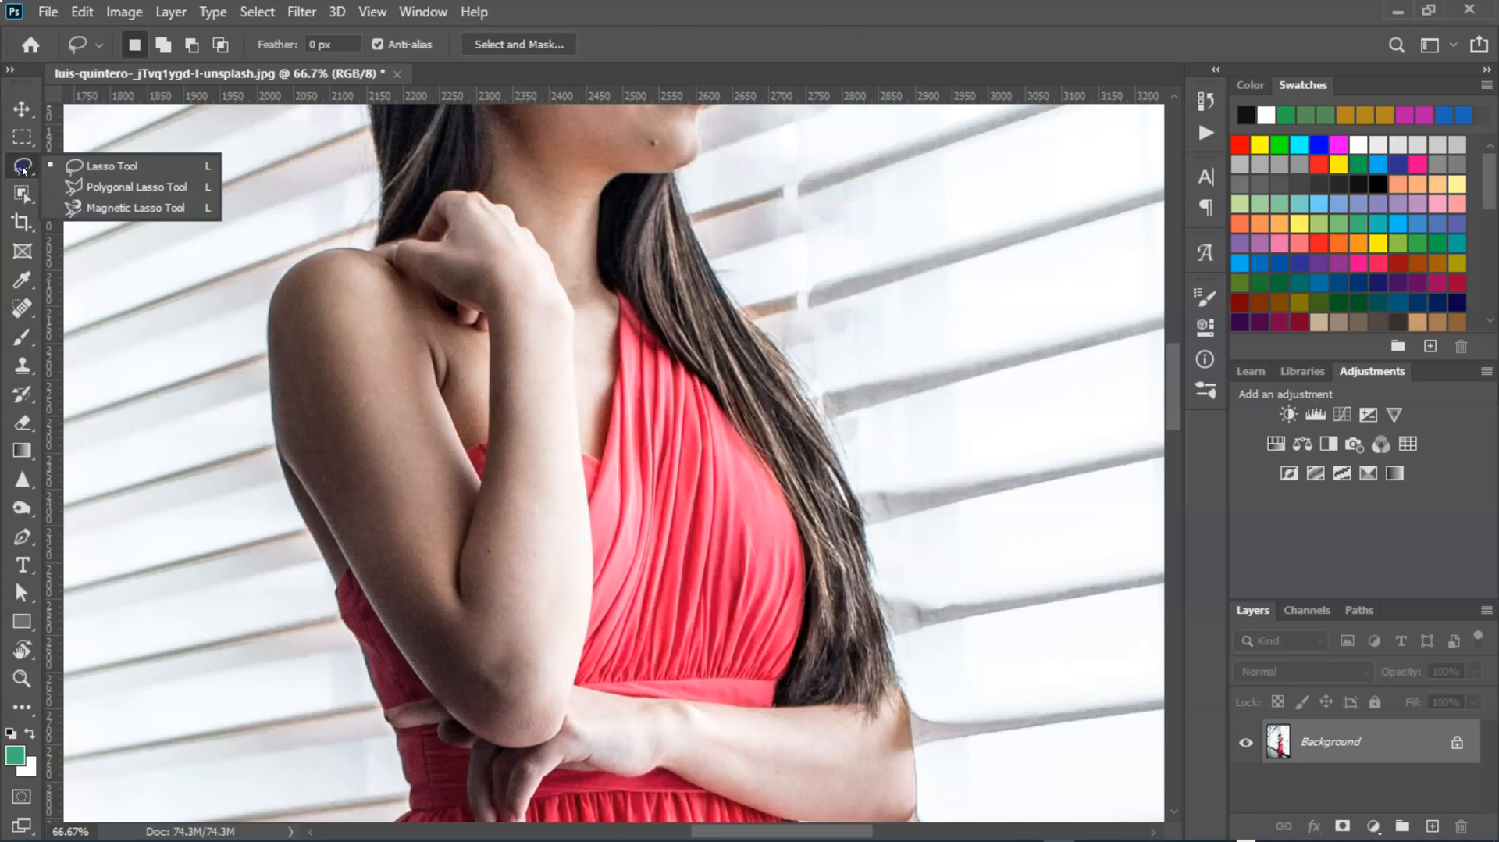
click(139, 208)
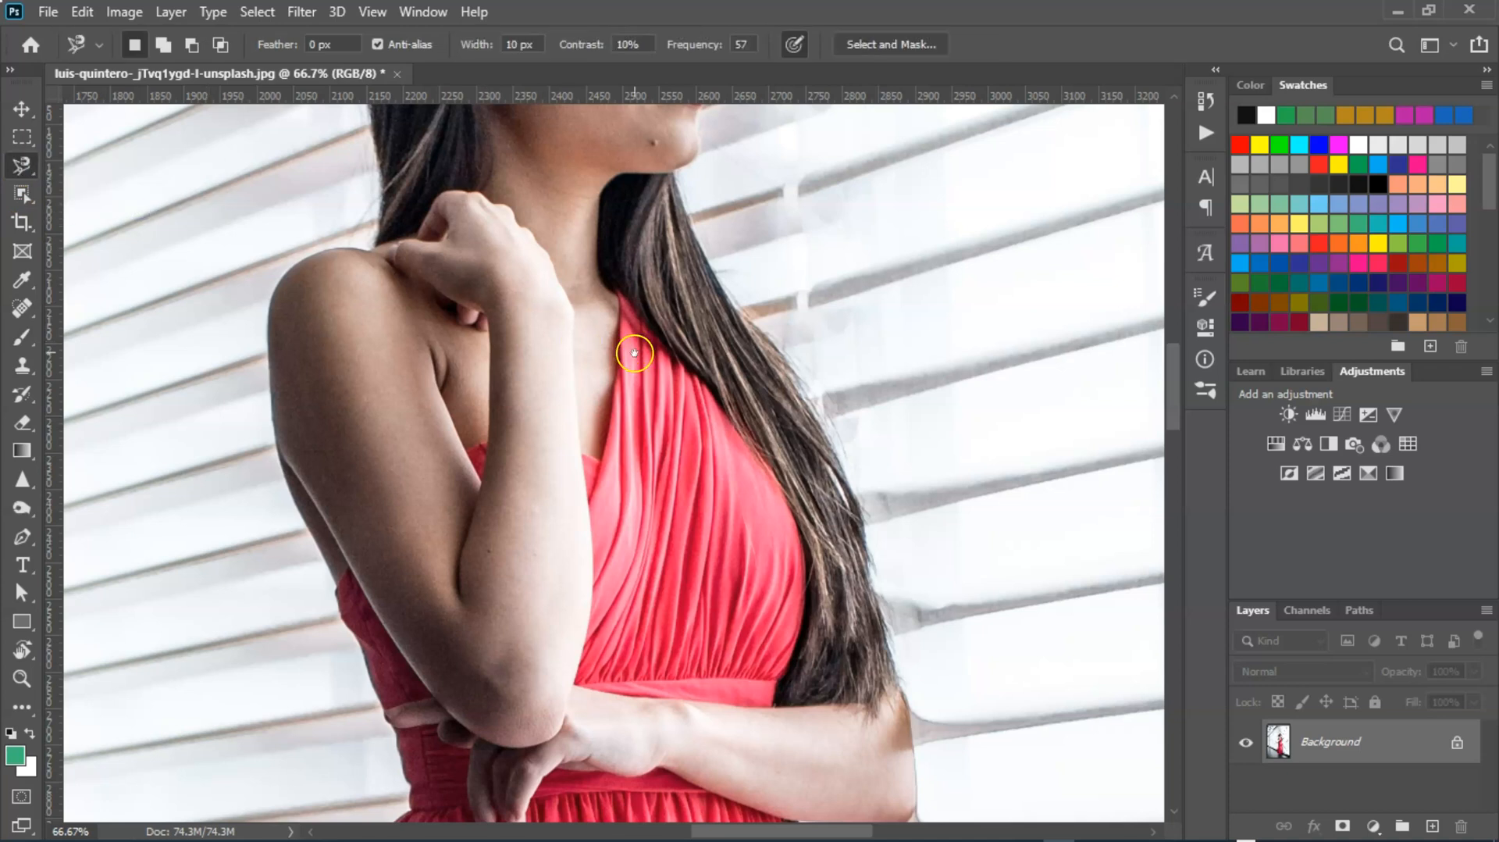
key(ctrl+plus)
drag(613, 343, 656, 260)
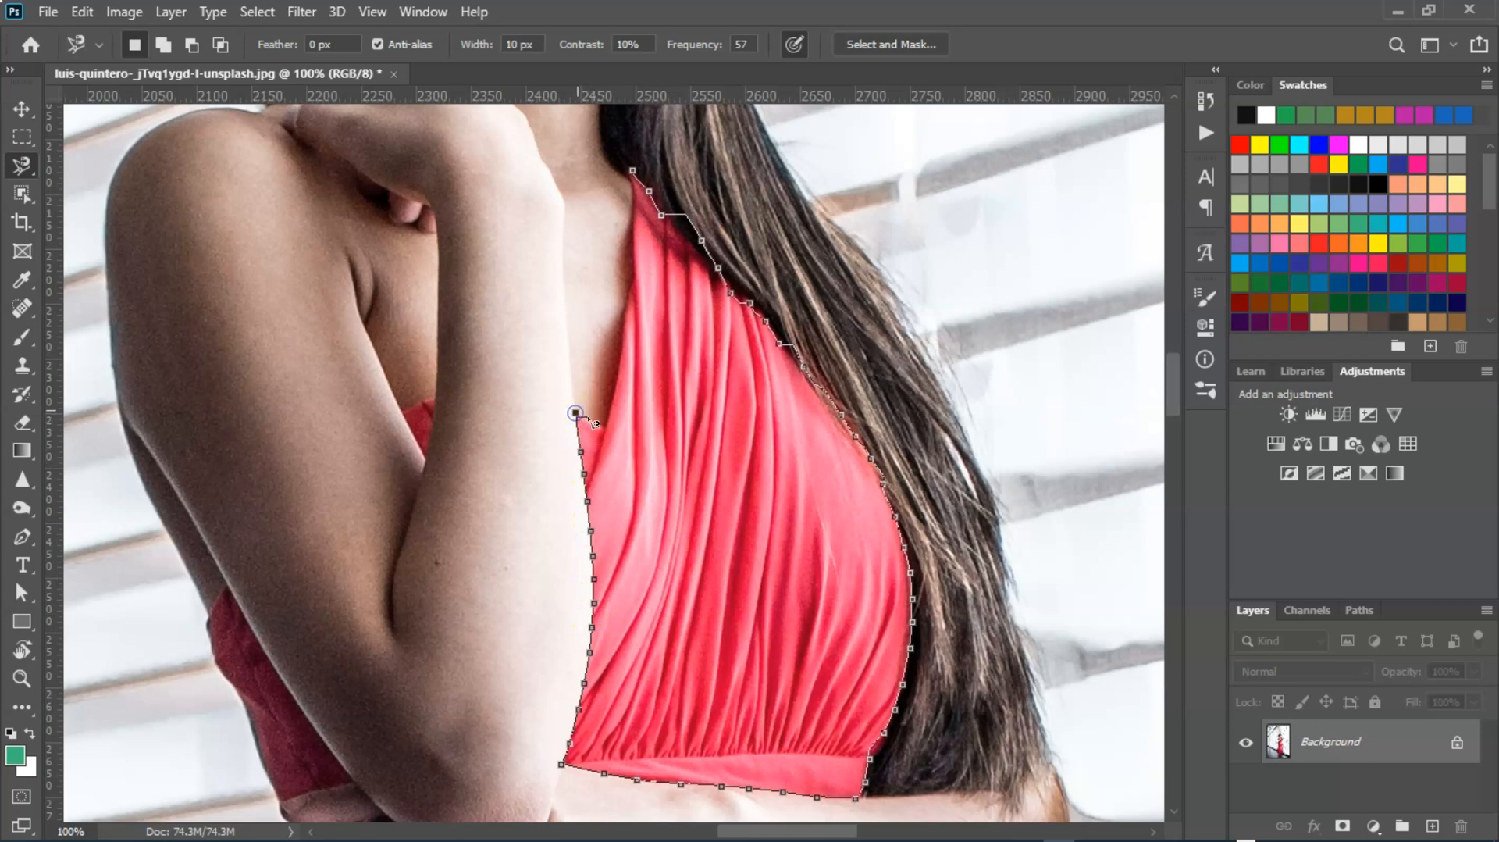
click(606, 429)
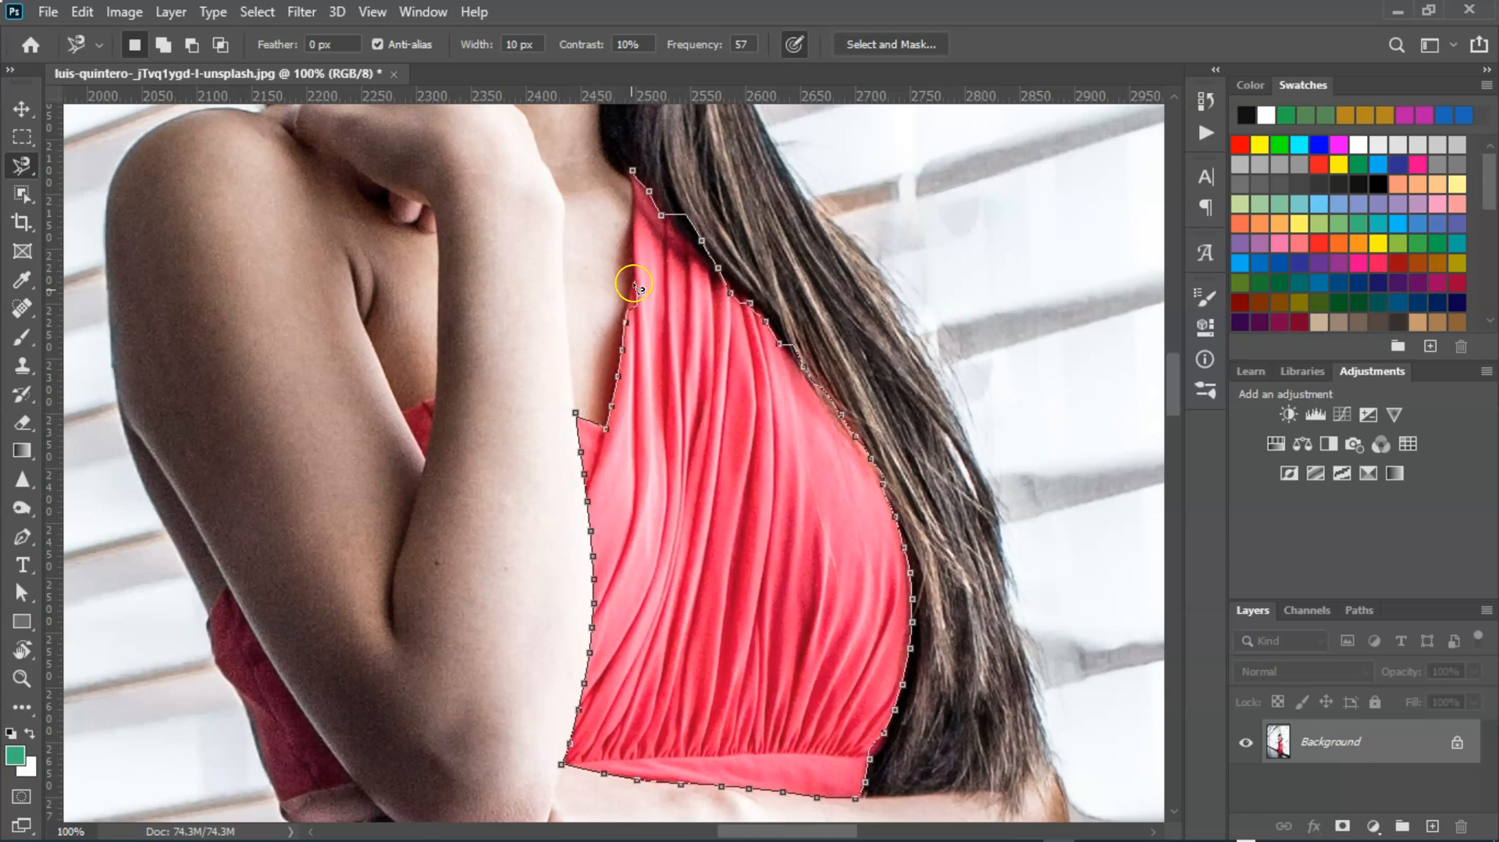
click(634, 171)
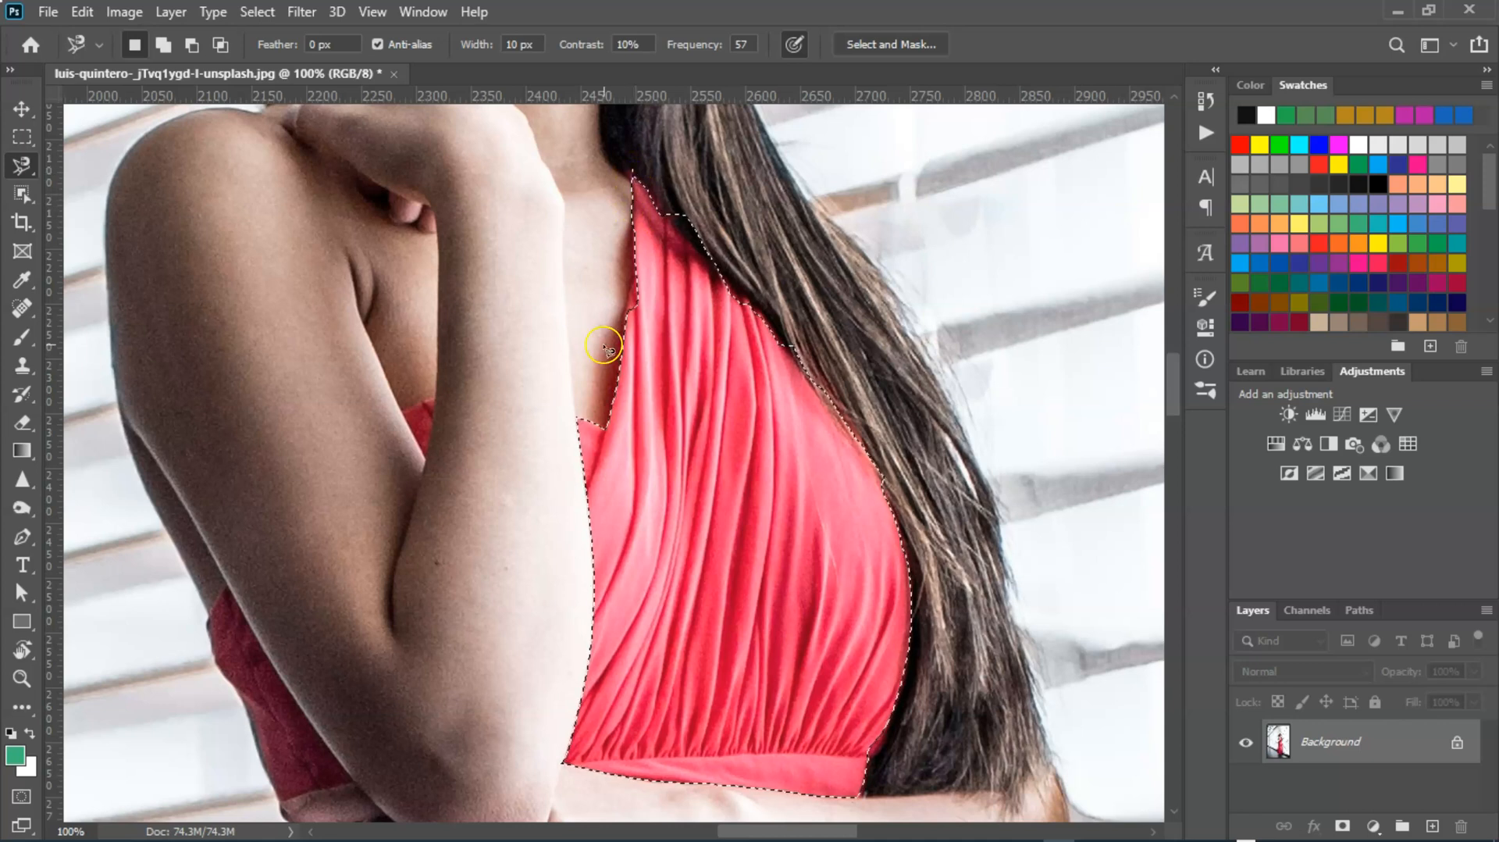
- Add the shoulder strap's tip and the dress fabric along its hair-side edge to the selection with the Lasso tool
right_click(22, 164)
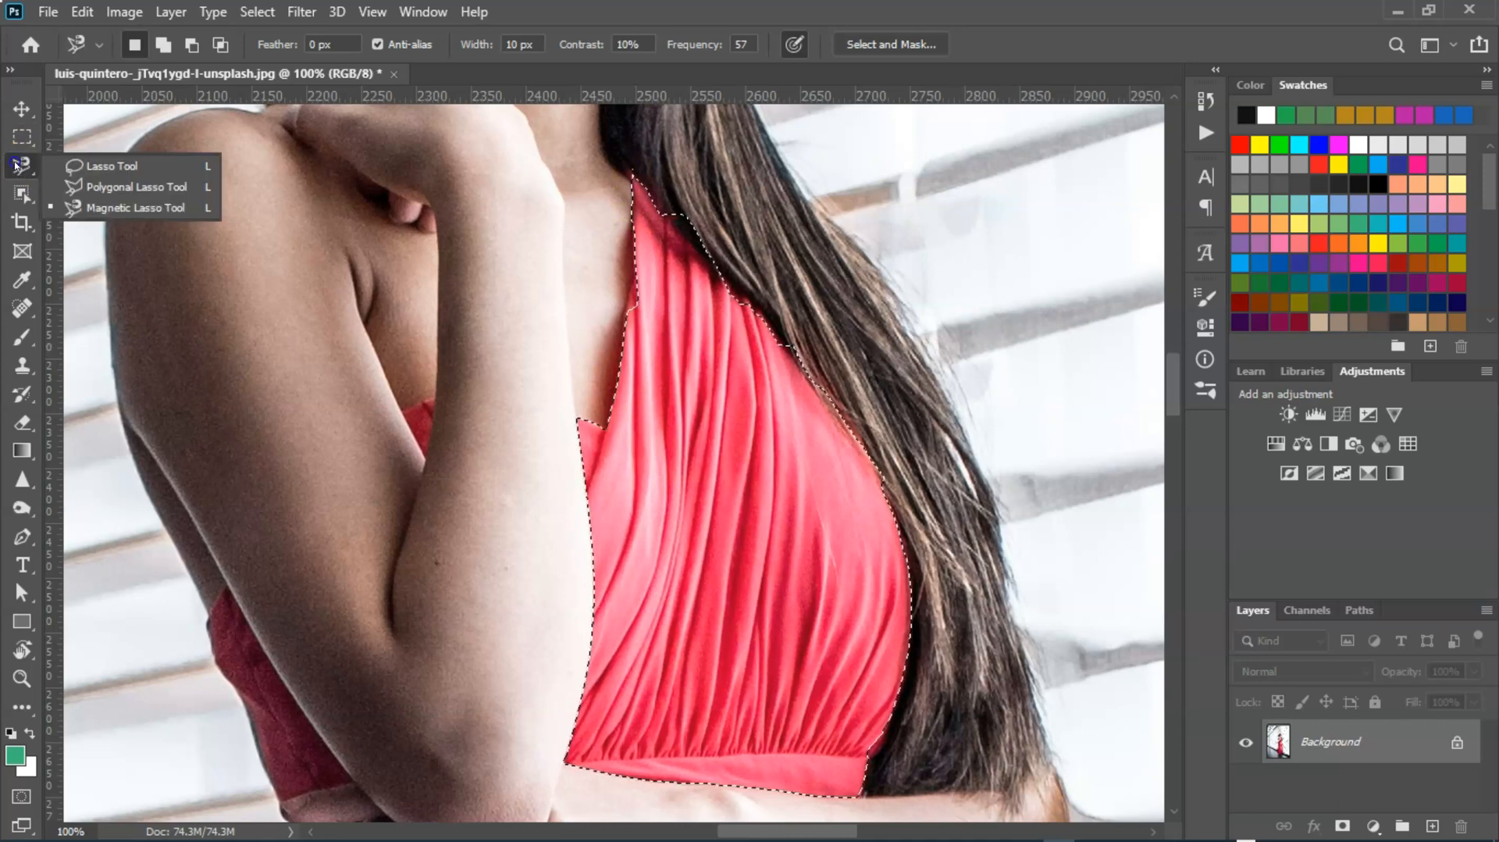
click(111, 165)
scroll(722, 218, up, 1)
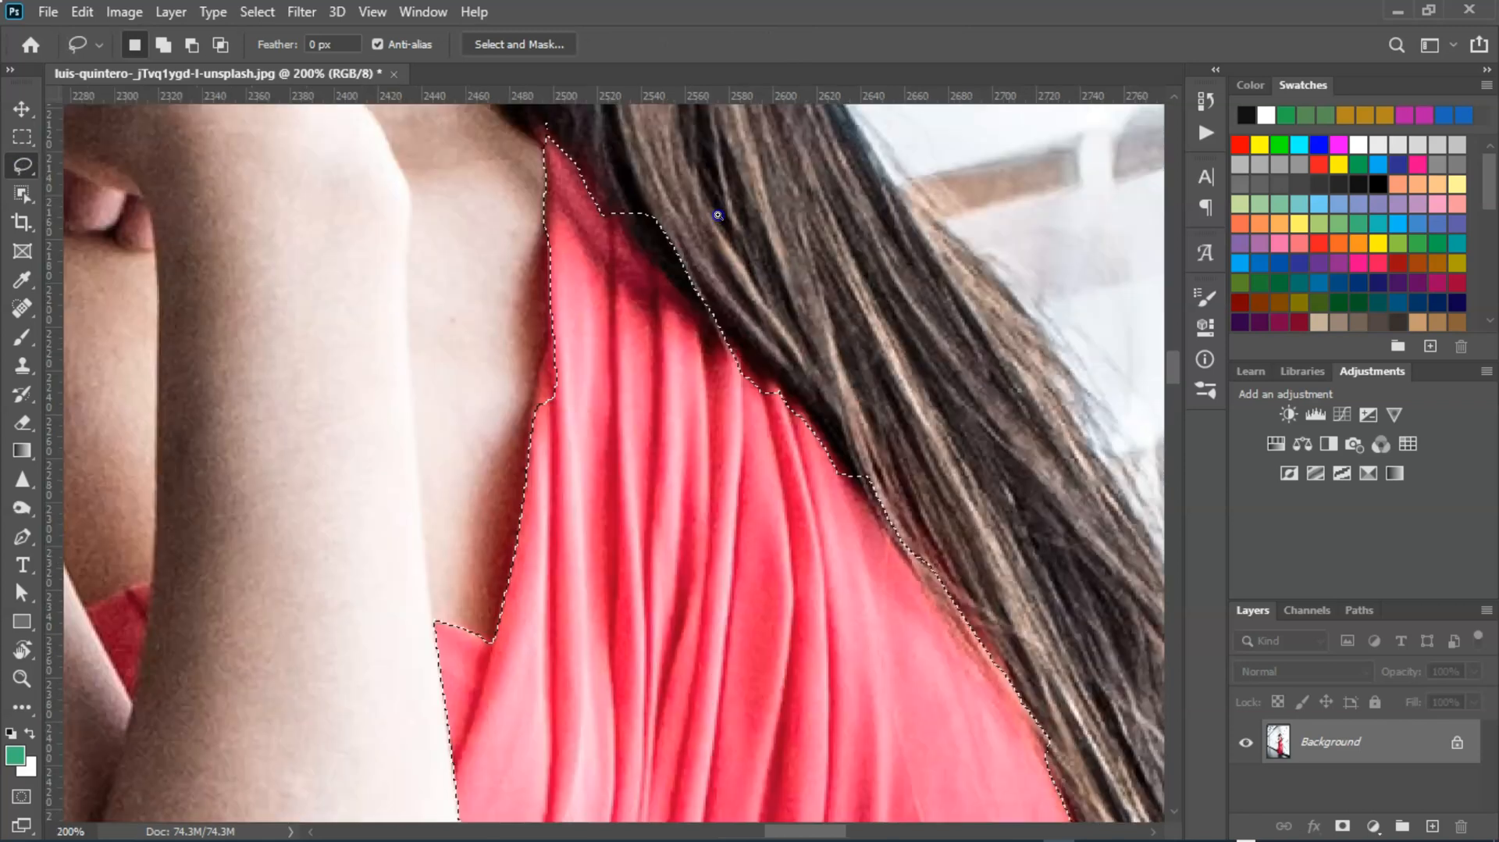
scroll(574, 173, up, 2)
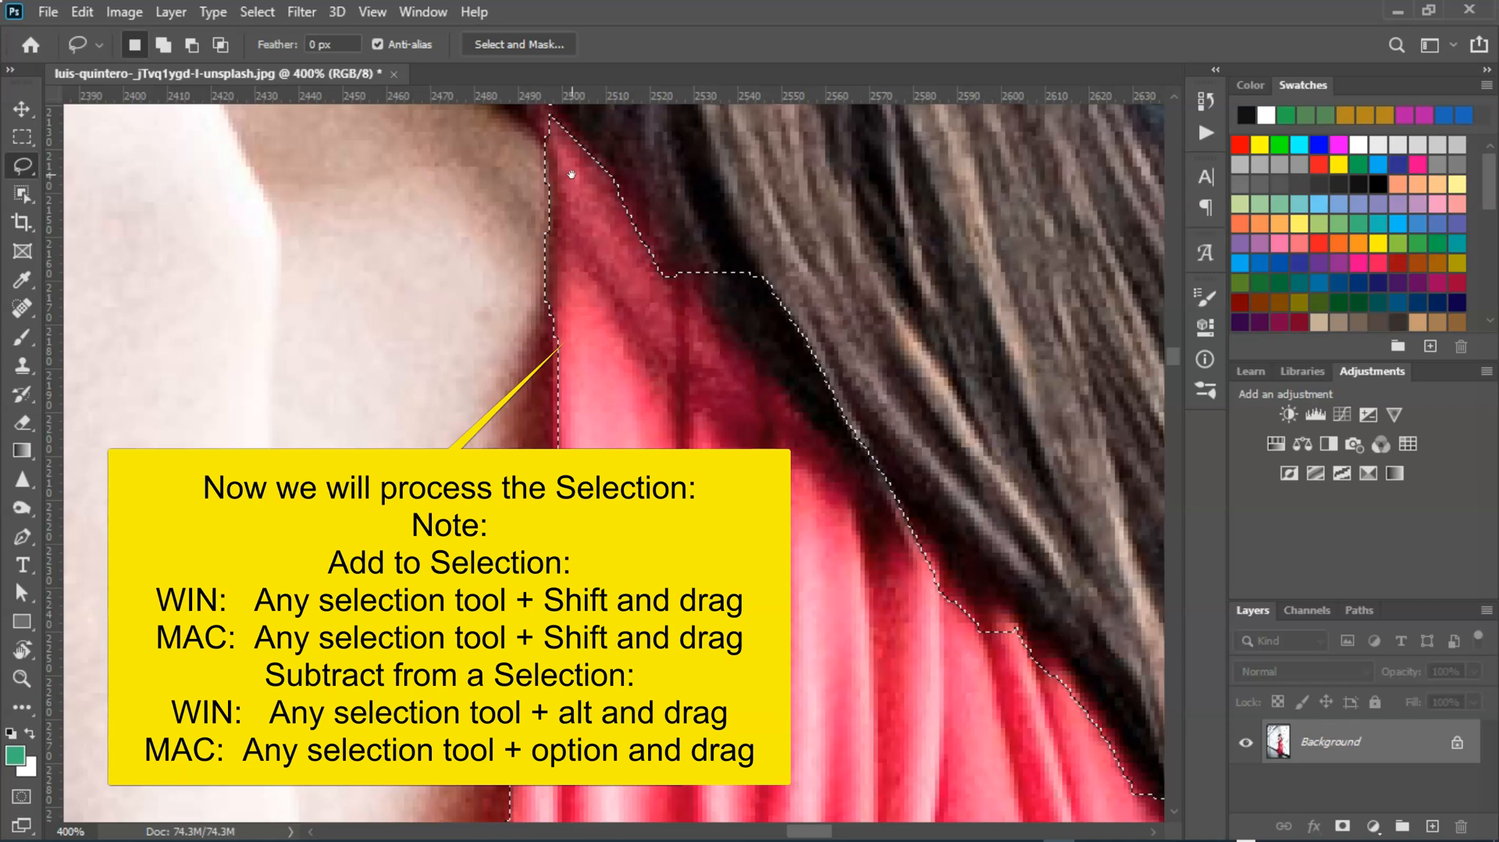
mouse_move(572, 173)
mouse_down()
mouse_move(587, 369)
mouse_move(606, 361)
mouse_move(598, 341)
mouse_up()
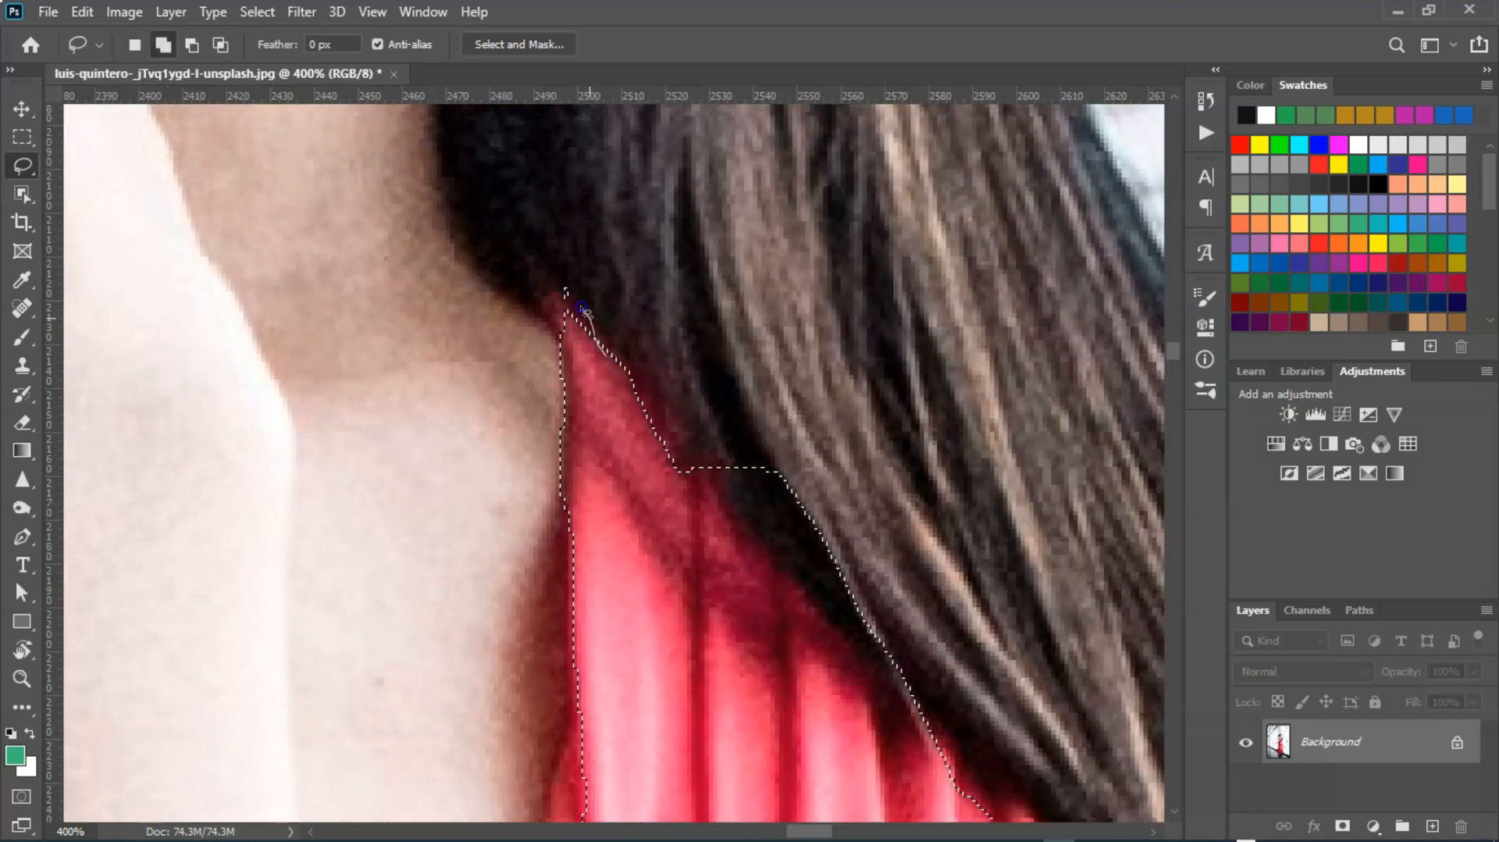
drag(591, 353, 590, 350)
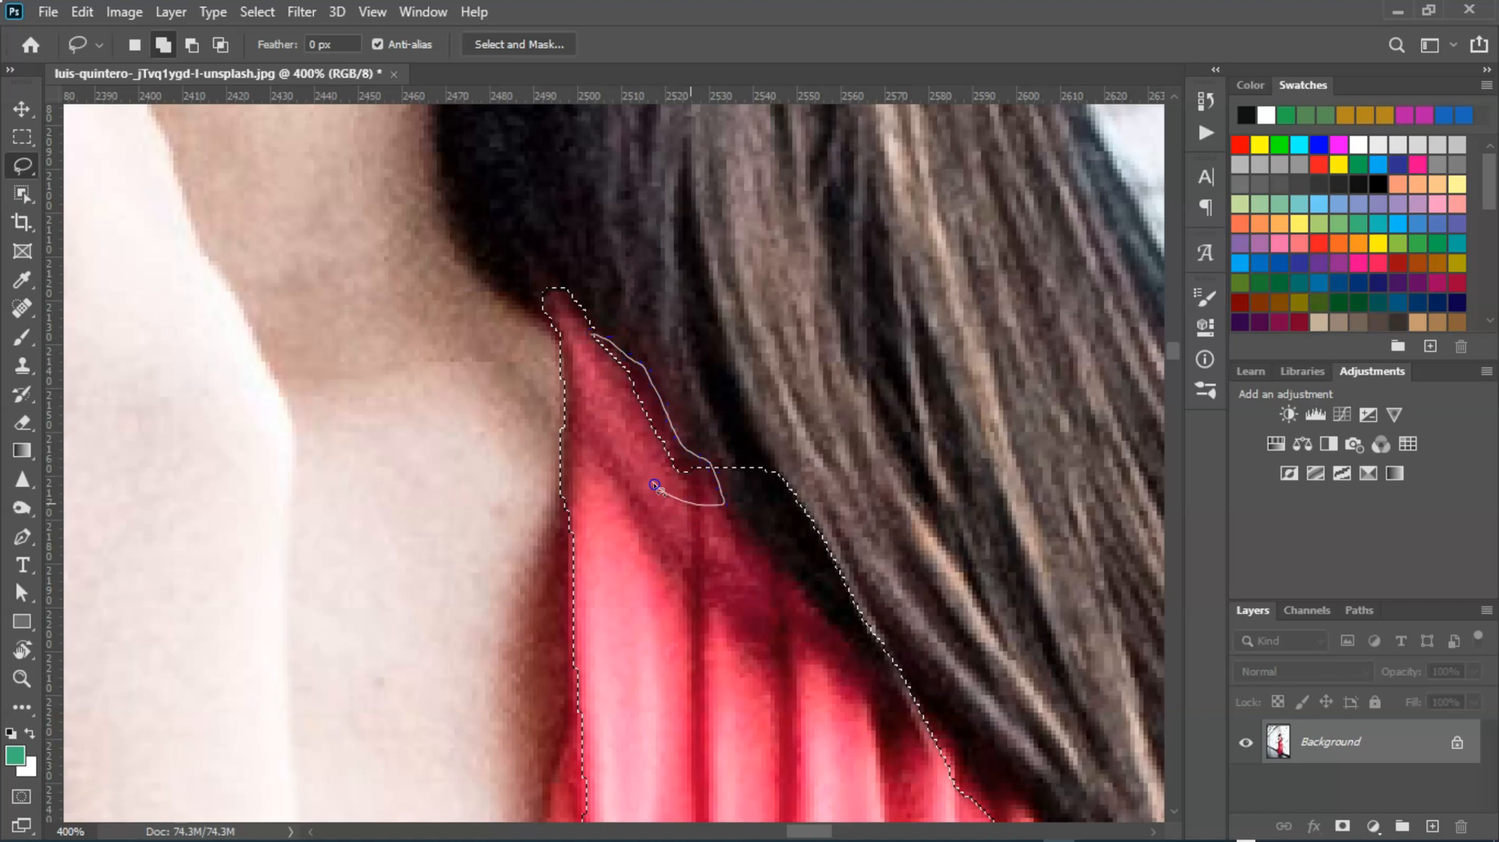
drag(590, 347, 590, 350)
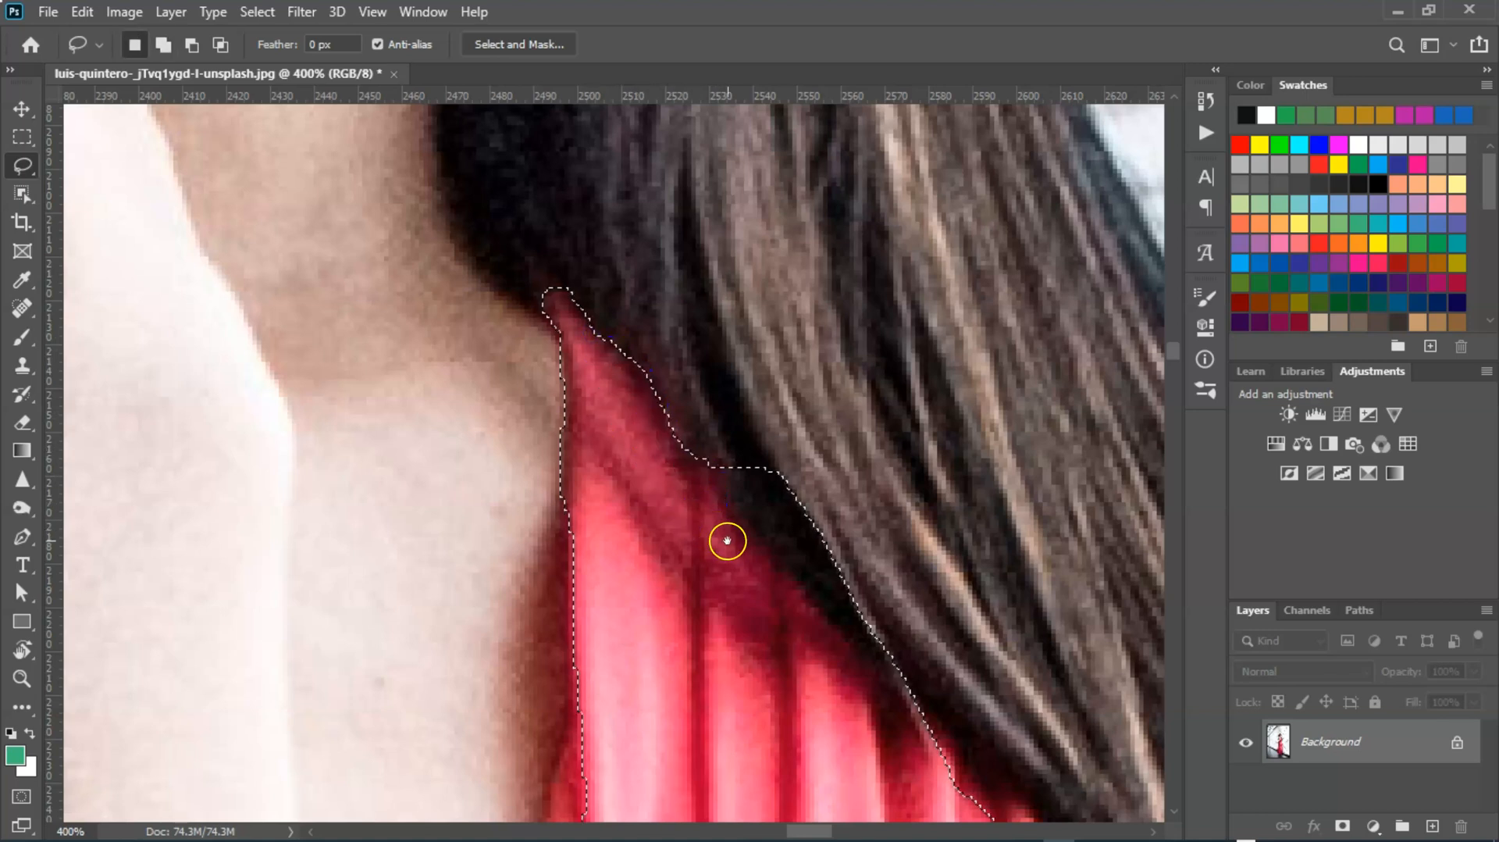
- Subtract the dark hair beside the strap from the selection and add the missed fabric just below it
drag(726, 539, 566, 442)
mouse_move(516, 346)
mouse_down()
mouse_move(514, 304)
mouse_move(525, 349)
mouse_up()
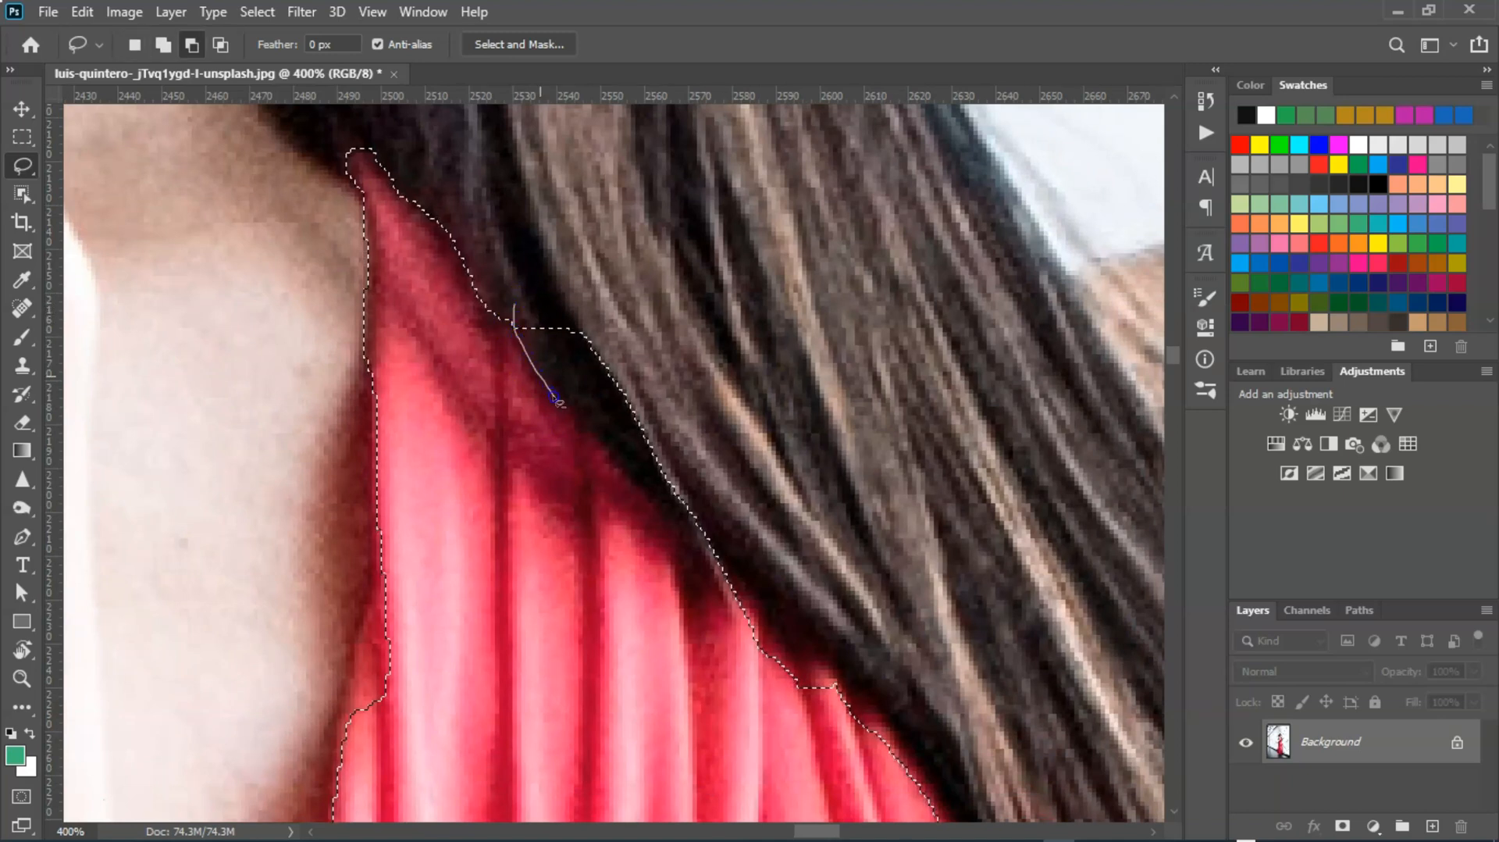
mouse_move(732, 576)
mouse_down()
mouse_move(740, 531)
mouse_move(644, 352)
mouse_move(551, 293)
mouse_move(513, 304)
mouse_up()
mouse_move(703, 569)
mouse_down()
mouse_move(574, 331)
mouse_move(582, 425)
mouse_move(570, 337)
mouse_move(589, 310)
mouse_move(707, 430)
mouse_up()
mouse_move(851, 639)
mouse_down()
mouse_move(713, 590)
mouse_move(602, 413)
mouse_up()
drag(575, 341, 574, 336)
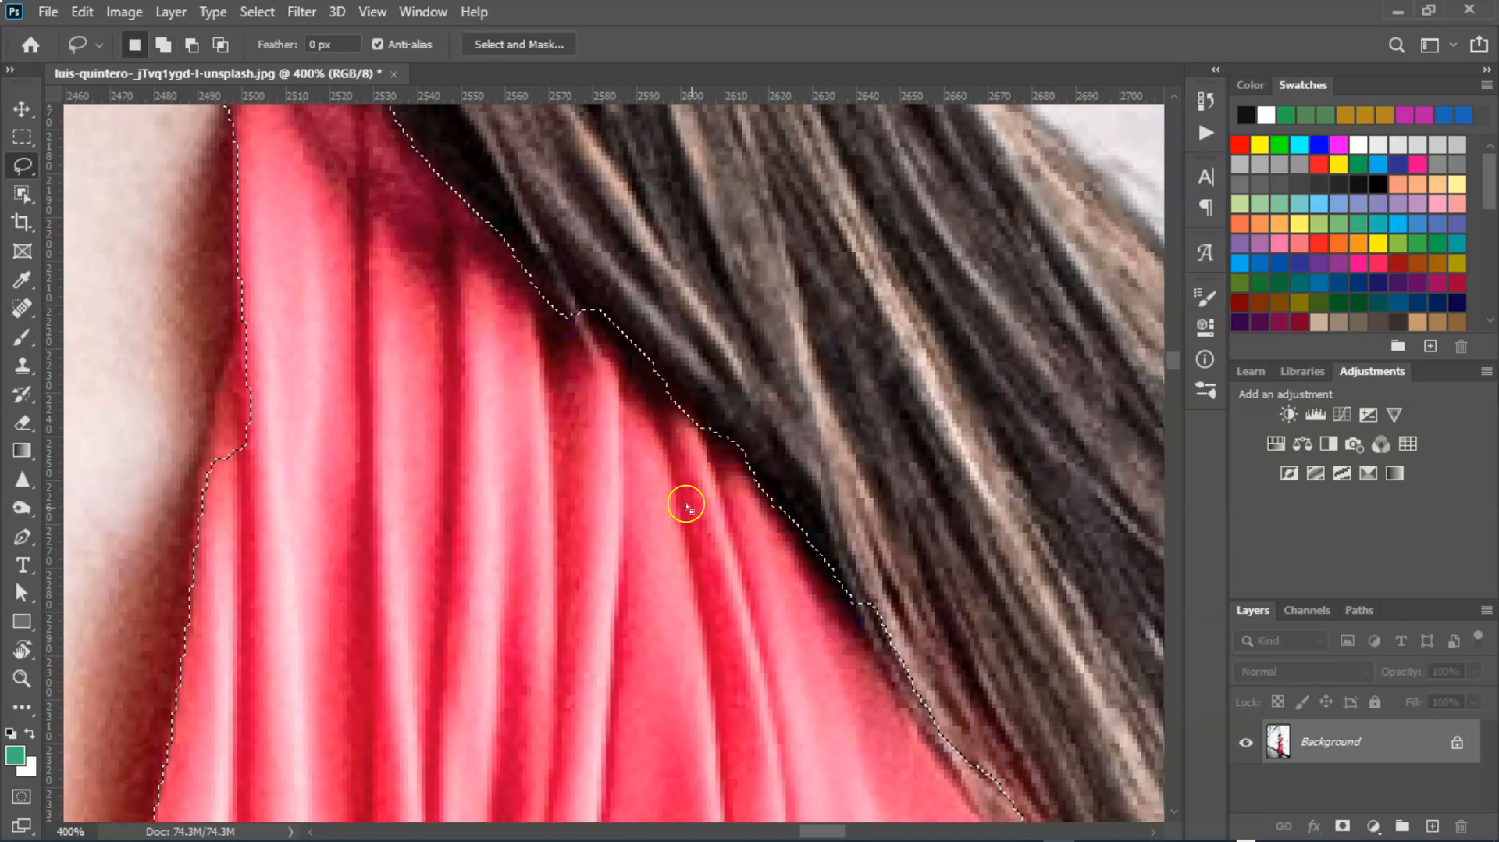
- Subtract the thin strip of hair along the bodice's diagonal edge from the selection
scroll(726, 535, down, 4)
mouse_move(706, 418)
mouse_down()
mouse_move(689, 354)
mouse_move(693, 417)
mouse_up()
mouse_move(602, 234)
mouse_down()
mouse_move(621, 217)
mouse_move(594, 181)
mouse_up()
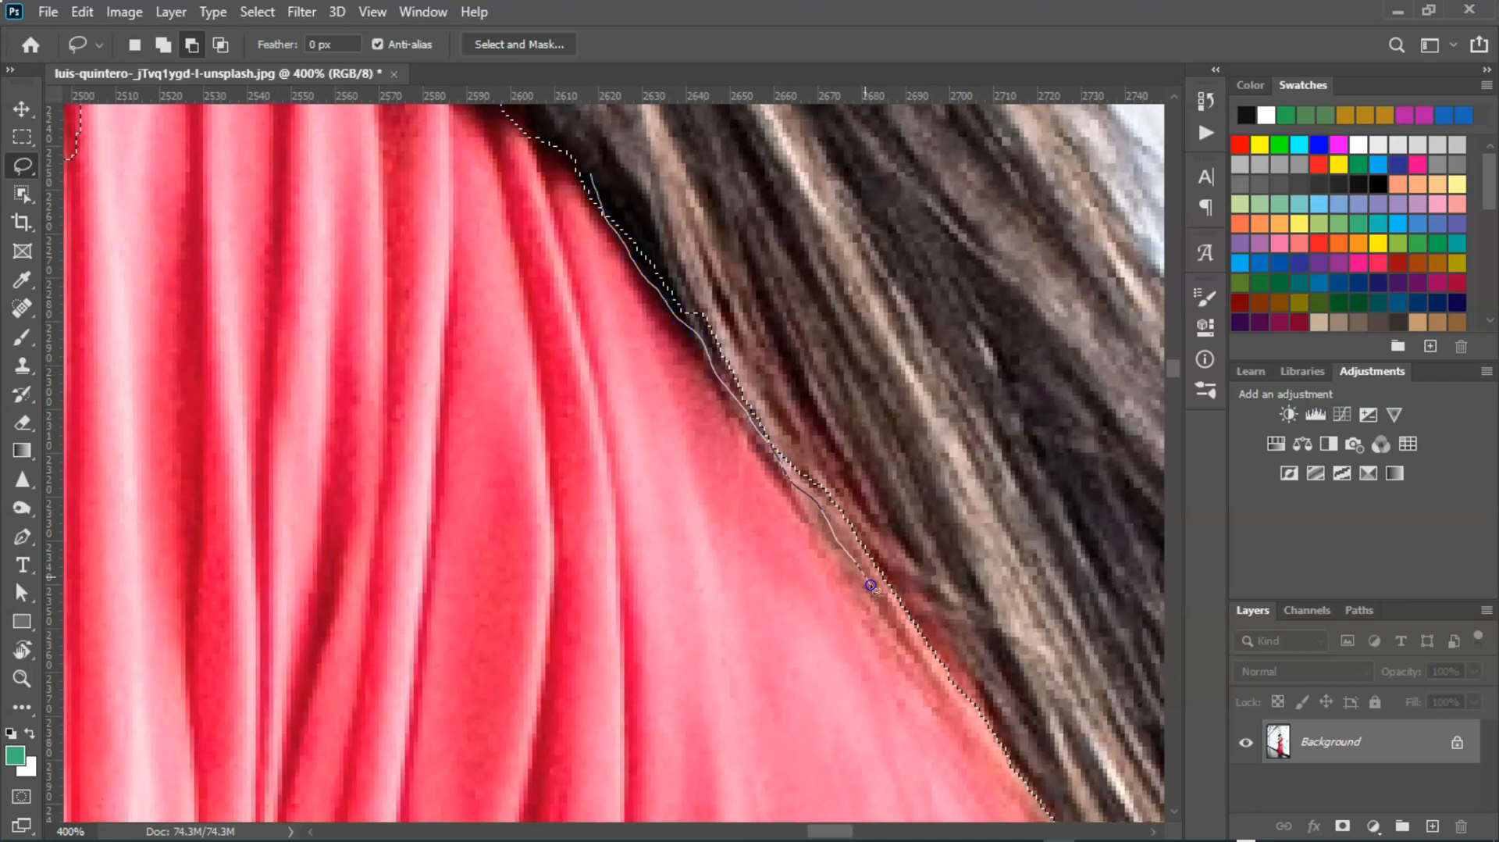
mouse_move(901, 618)
mouse_down()
mouse_move(913, 525)
mouse_move(595, 179)
mouse_up()
- Subtract the small pointed bulge of hair beside the upper bust from the selection
scroll(683, 468, down, 2)
scroll(682, 468, down, 5)
scroll(730, 509, right, 3)
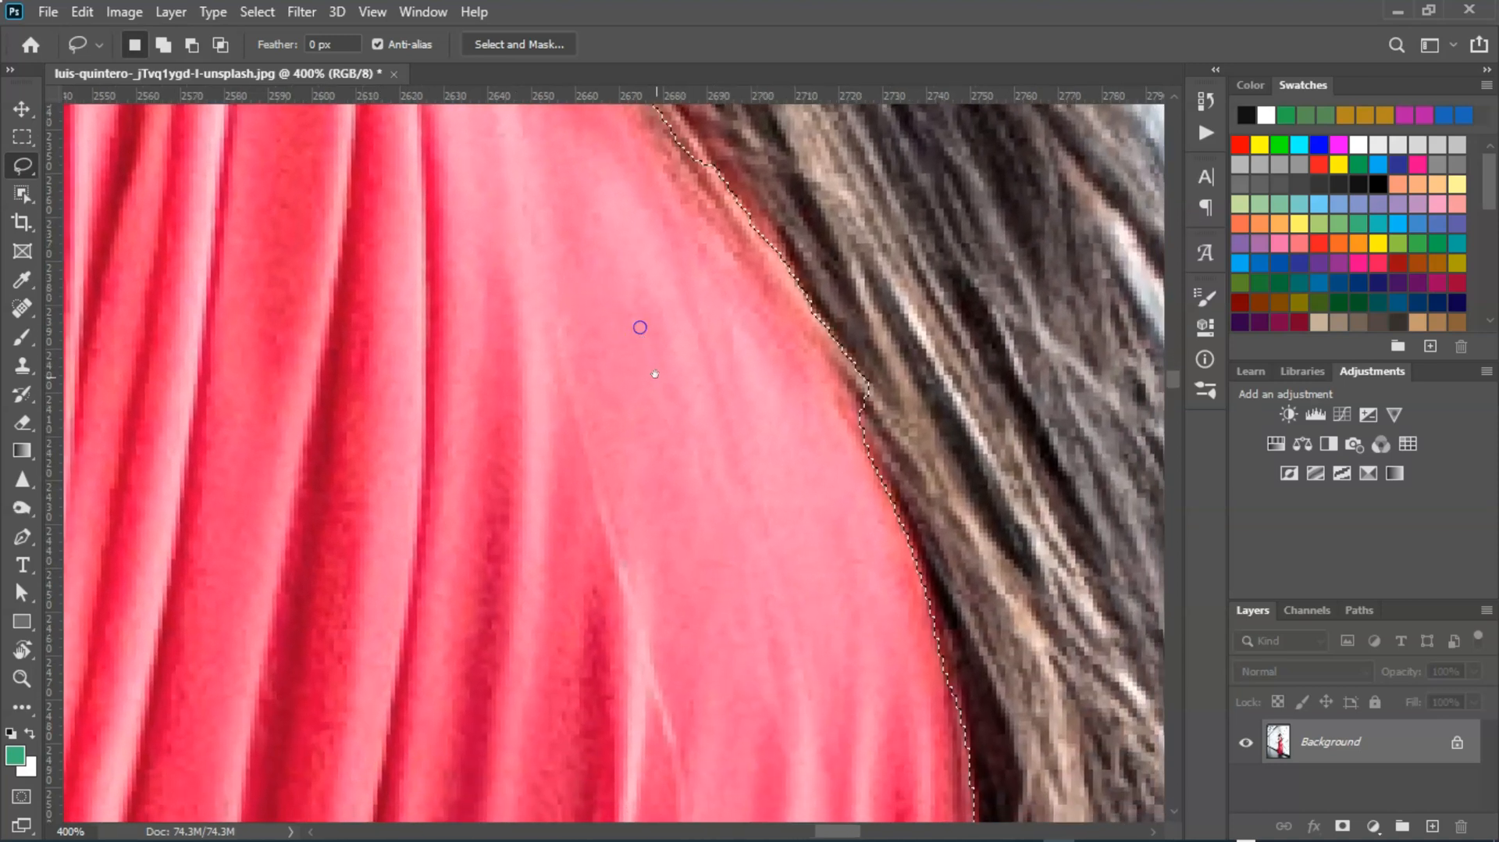
alt+click(820, 308)
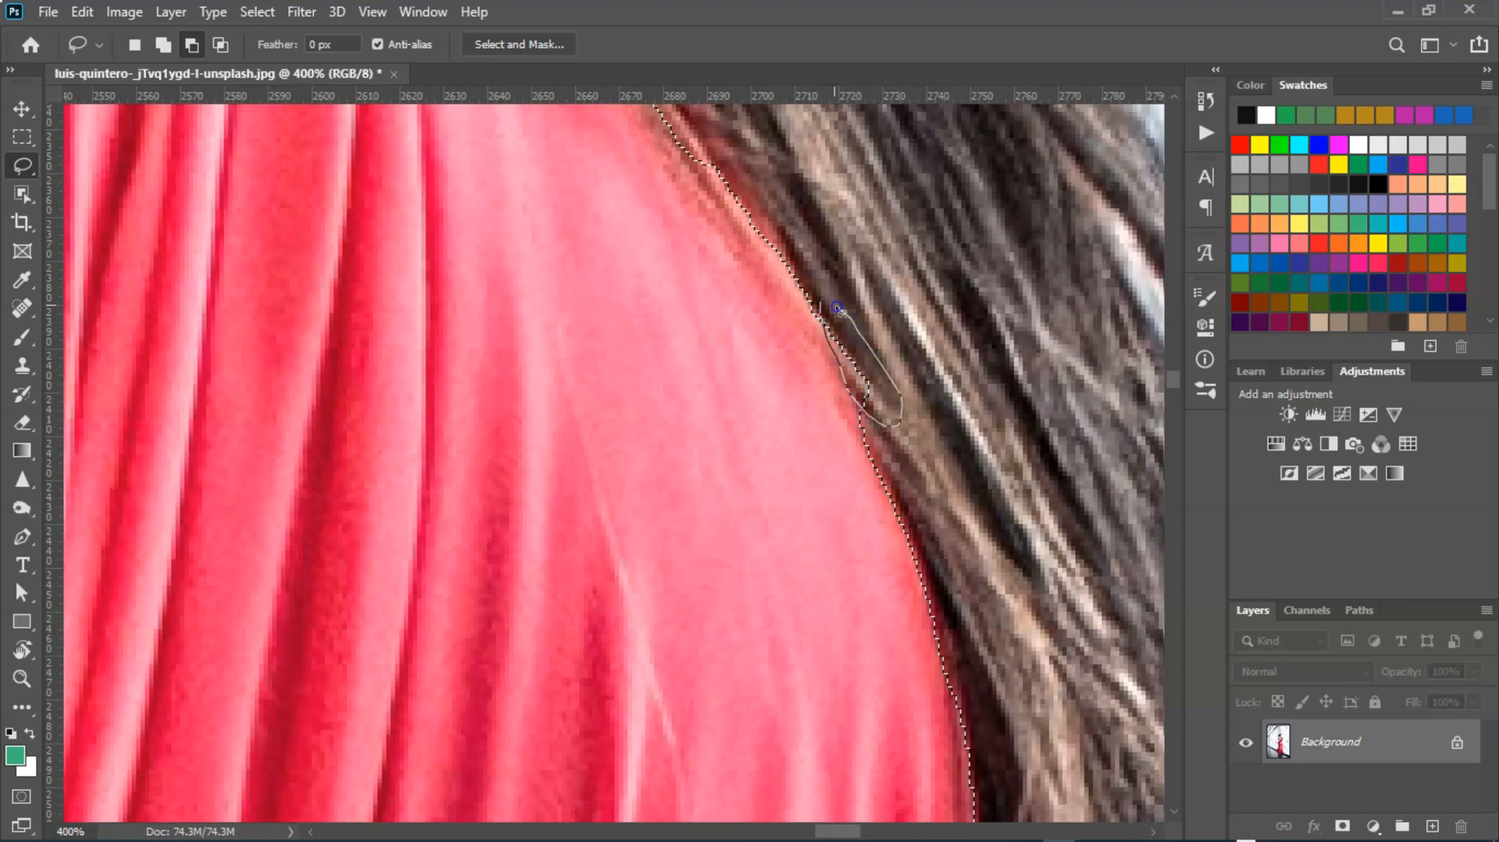
drag(814, 304, 814, 304)
- Add the missed strip of fabric along the outer bust curve next to the hair to the selection
drag(864, 595, 796, 337)
click(768, 257)
mouse_move(767, 258)
mouse_down()
mouse_move(739, 147)
mouse_move(747, 167)
mouse_up()
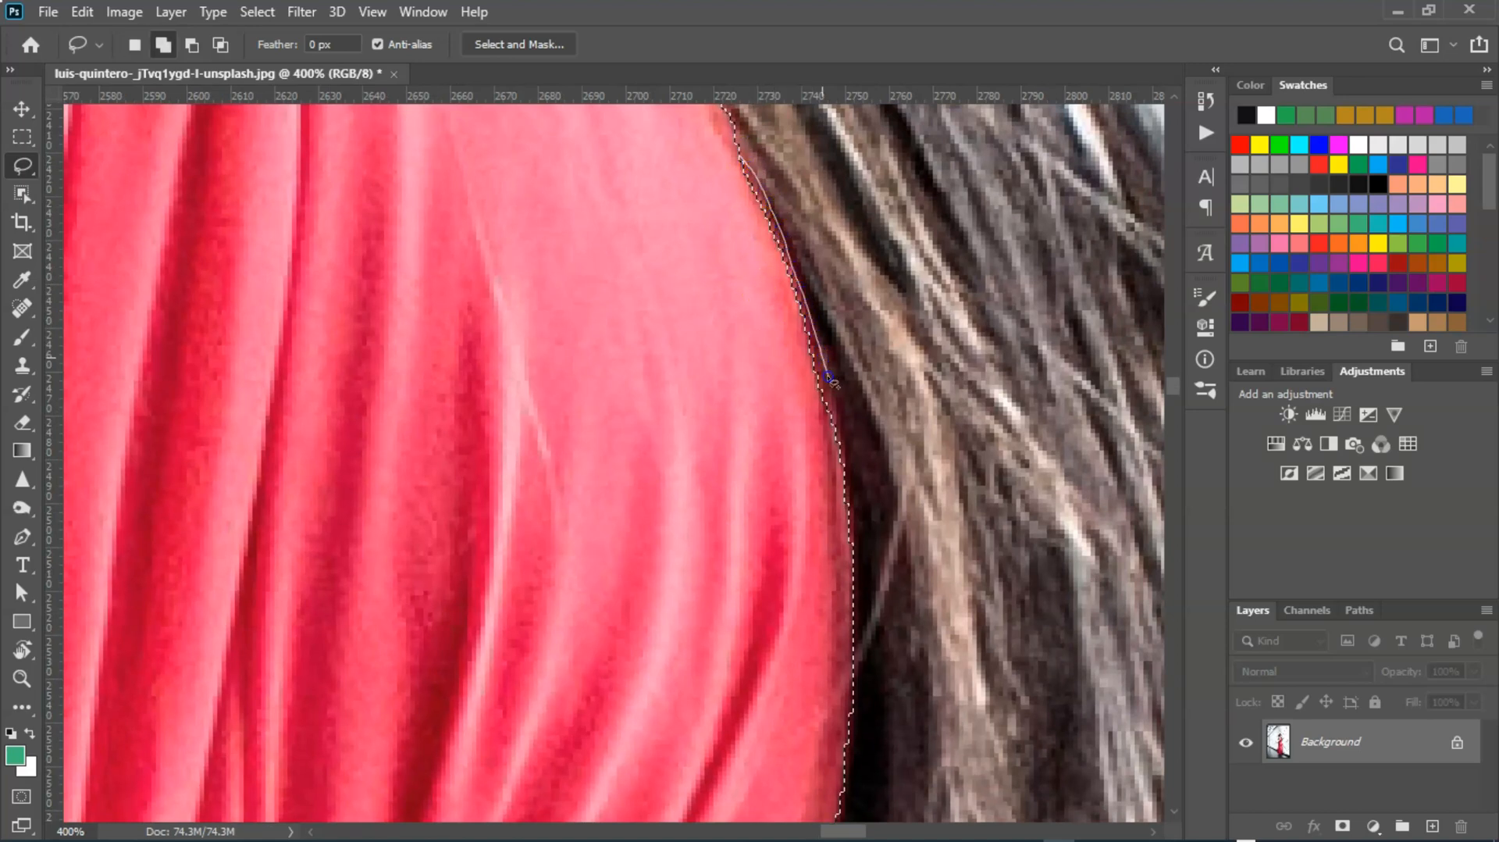
mouse_move(850, 441)
mouse_down()
mouse_move(843, 525)
mouse_move(810, 477)
mouse_move(745, 250)
mouse_up()
drag(738, 162, 738, 163)
- Extend the selection along the lower bust curve to include the missed fabric down to the waistband
drag(712, 434, 723, 203)
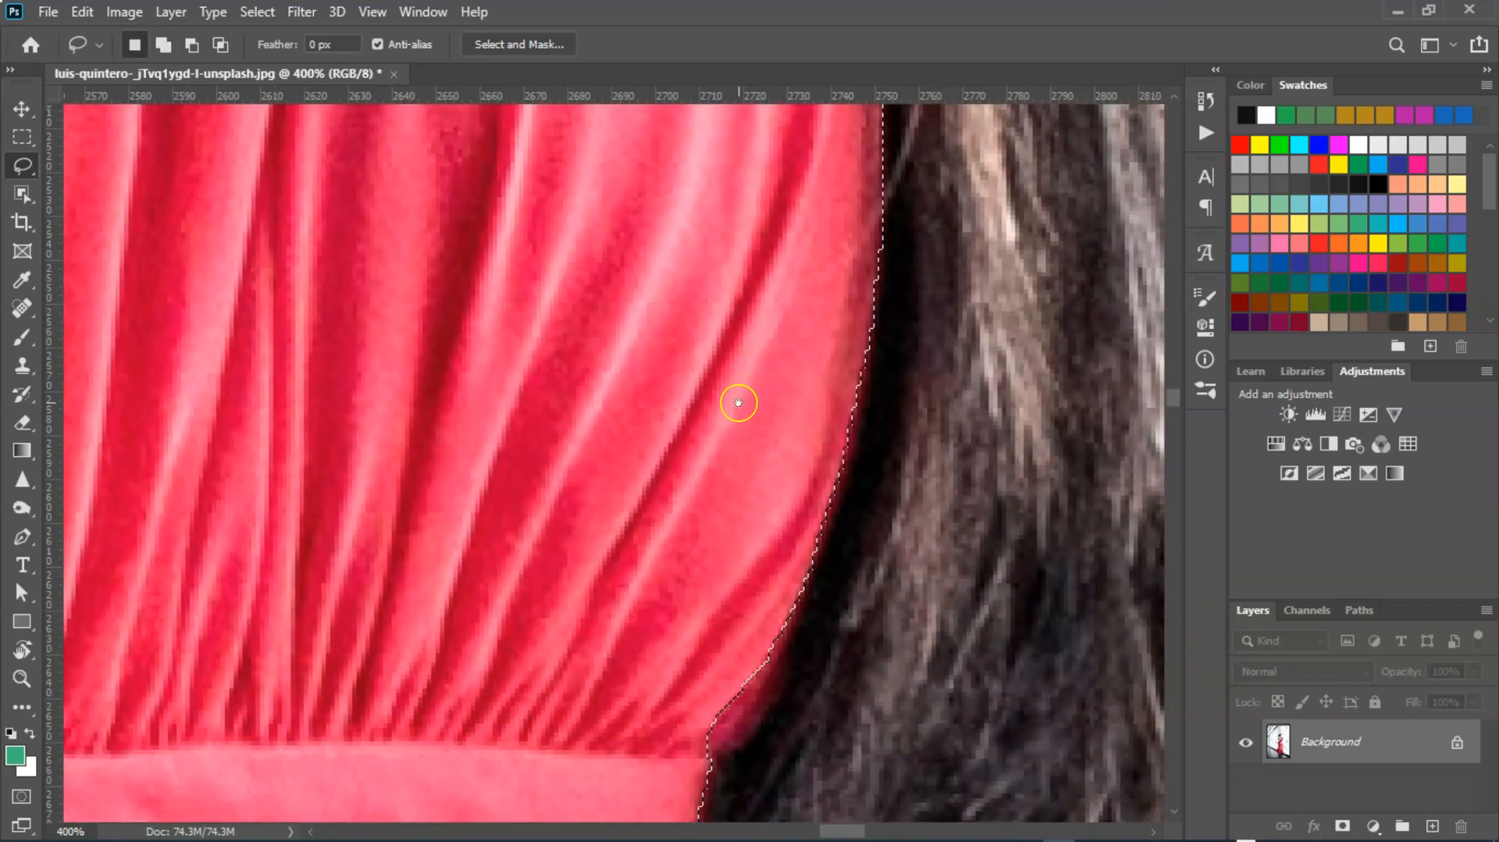
drag(736, 402, 757, 334)
mouse_move(874, 328)
mouse_down()
mouse_move(903, 254)
mouse_move(900, 190)
mouse_up()
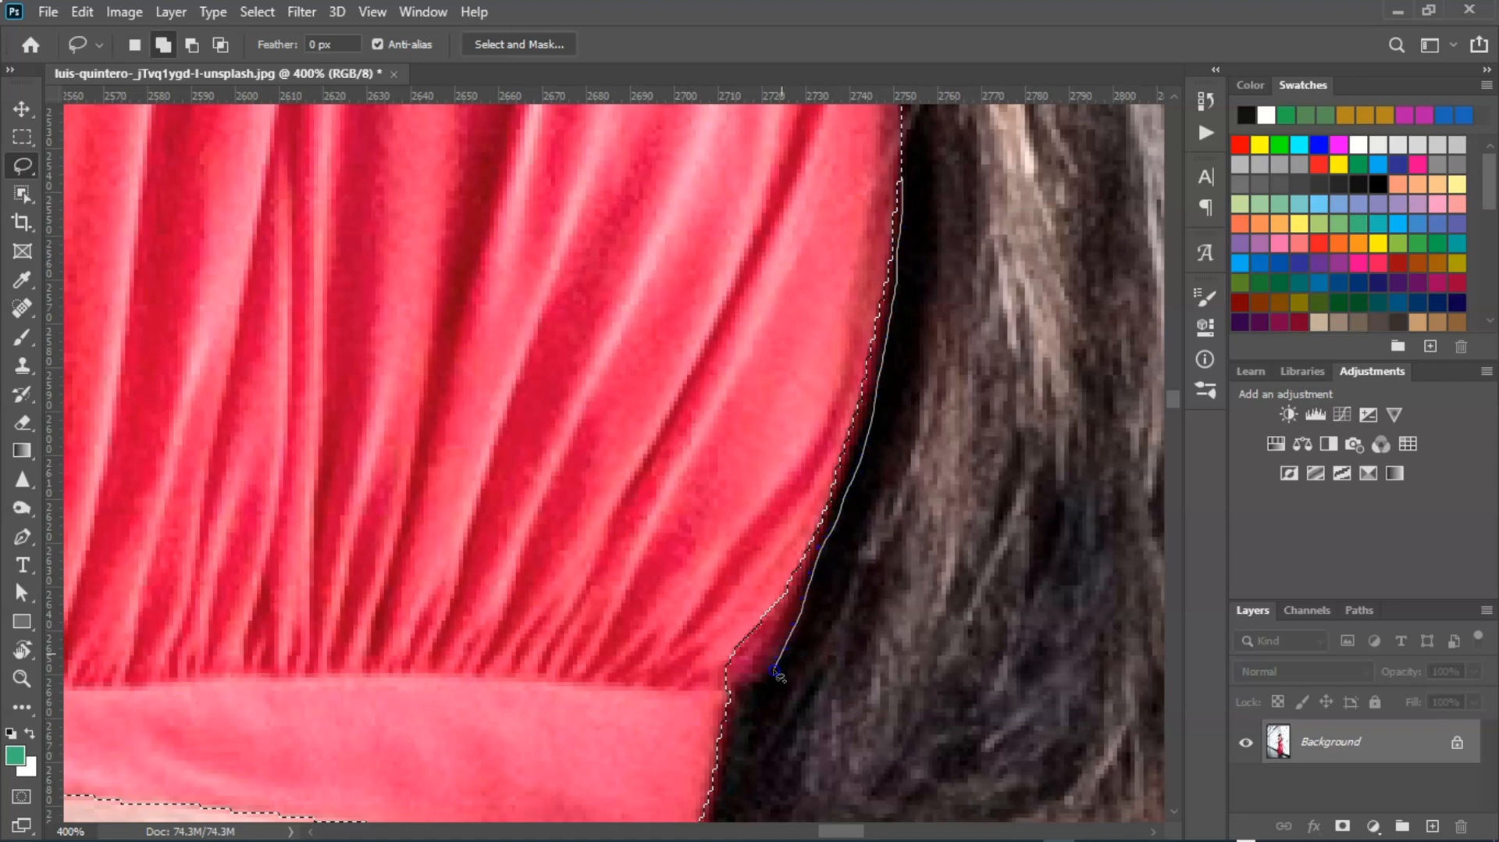
mouse_move(732, 694)
mouse_down()
mouse_move(712, 628)
mouse_move(814, 271)
mouse_move(855, 200)
mouse_move(902, 179)
mouse_up()
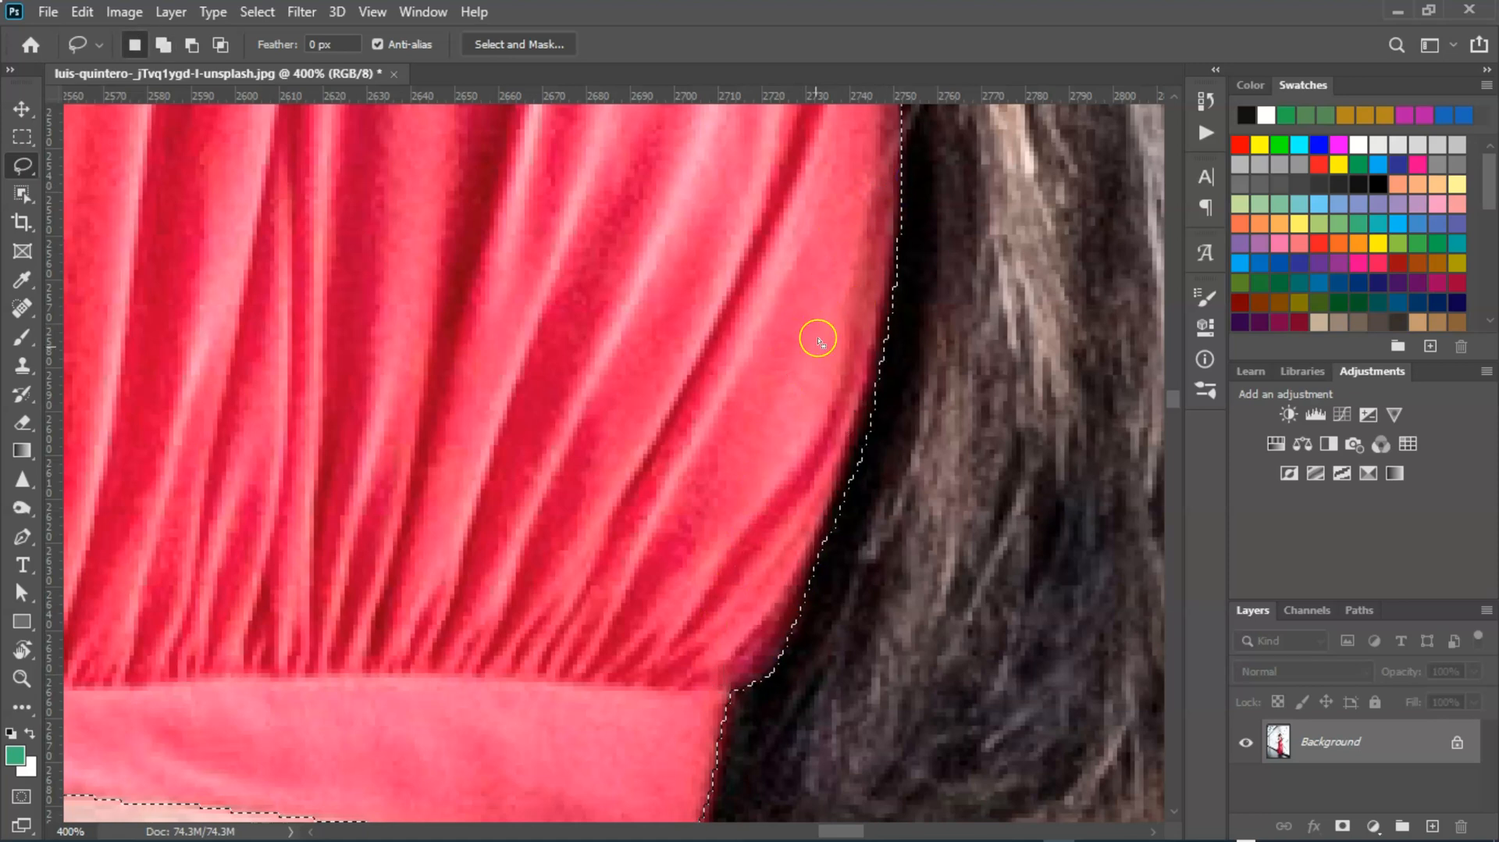
- Add the missed fabric at the waistband's hair-side end to the selection
drag(739, 505, 802, 251)
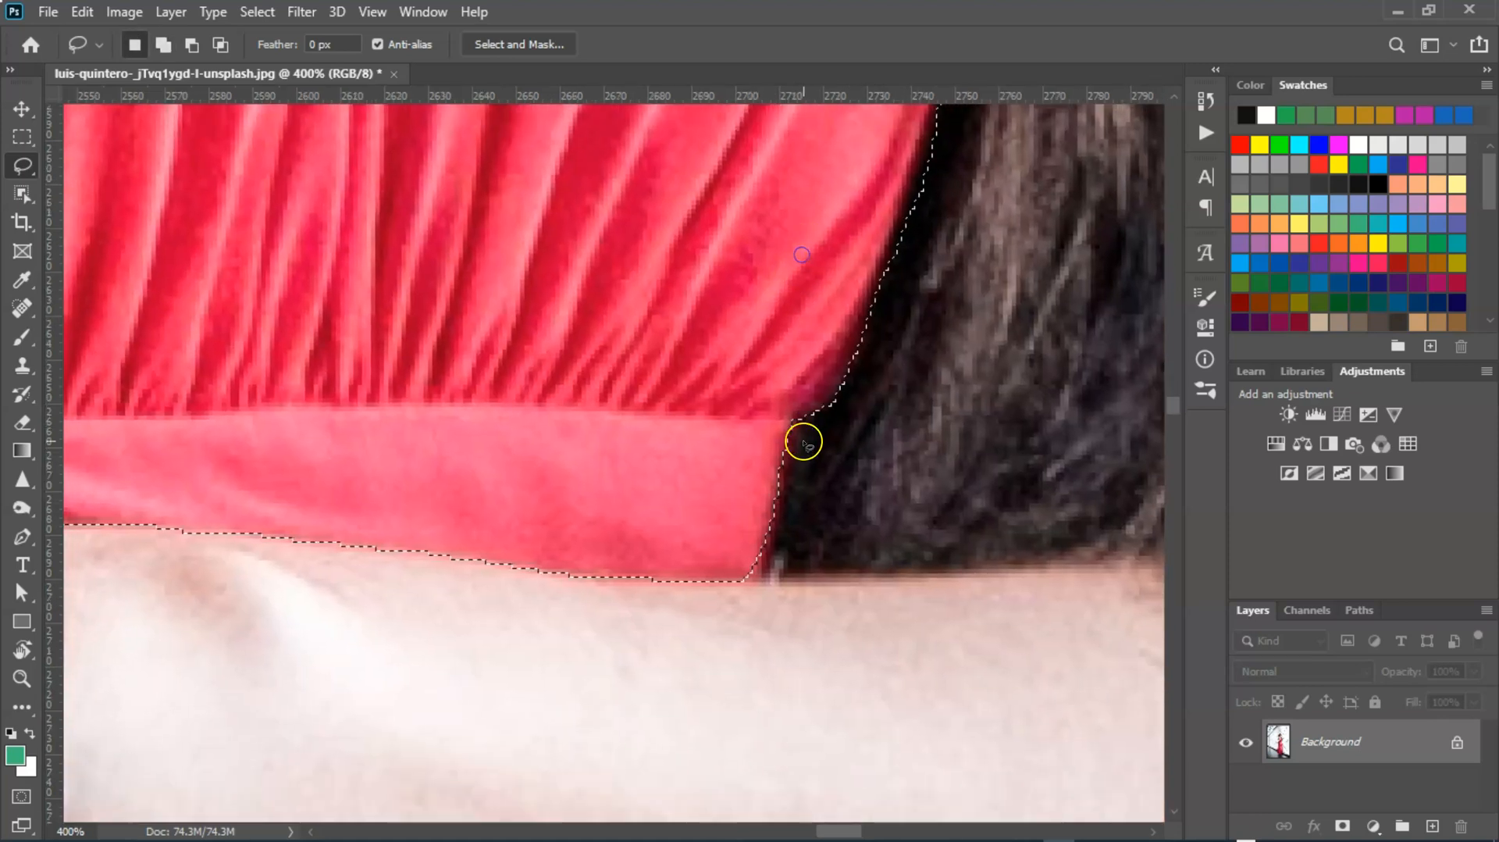
drag(794, 411, 797, 428)
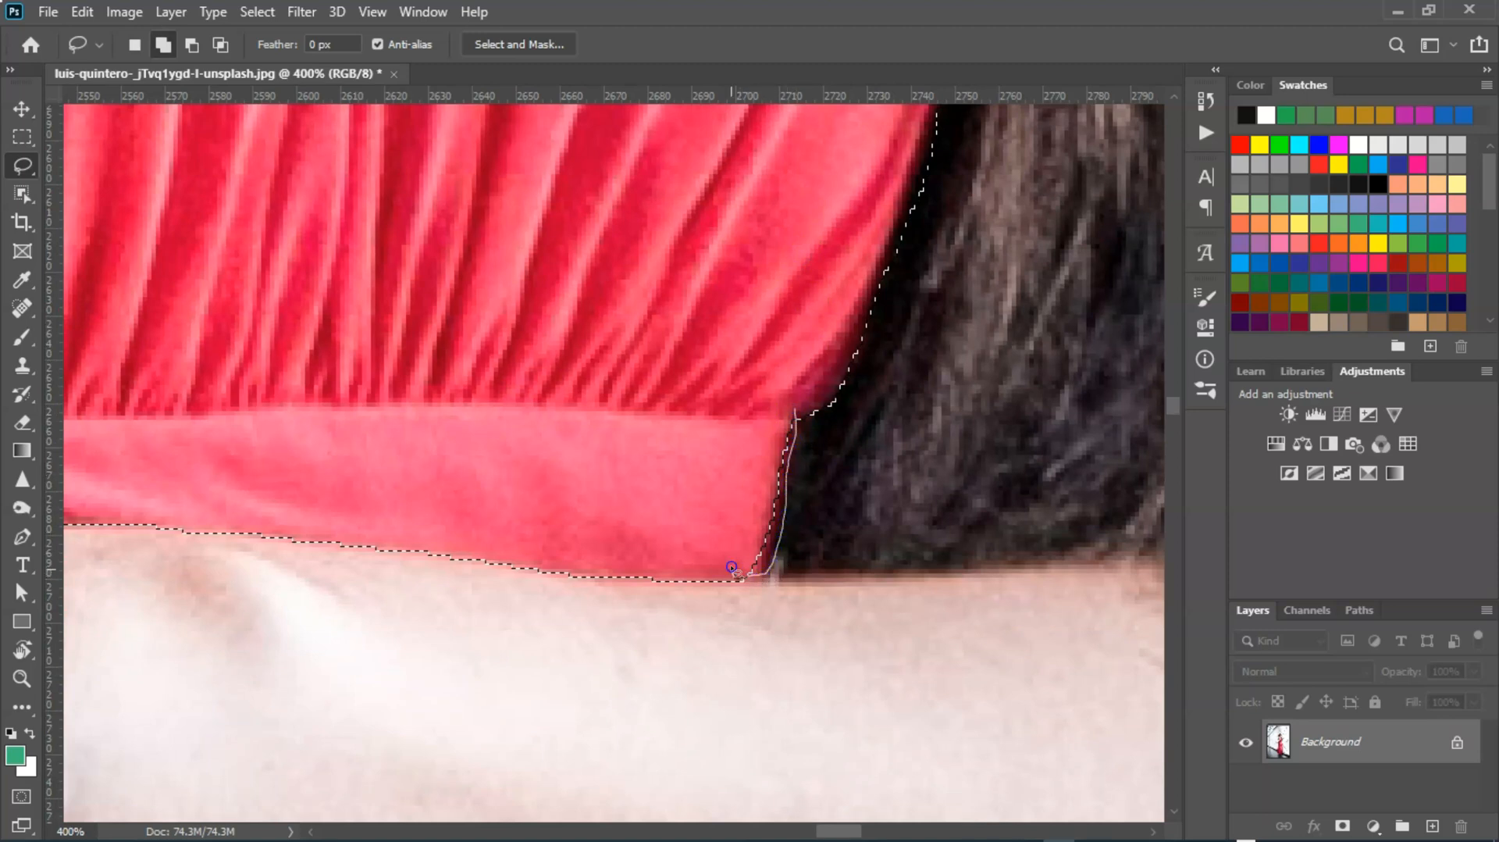
drag(793, 411, 793, 411)
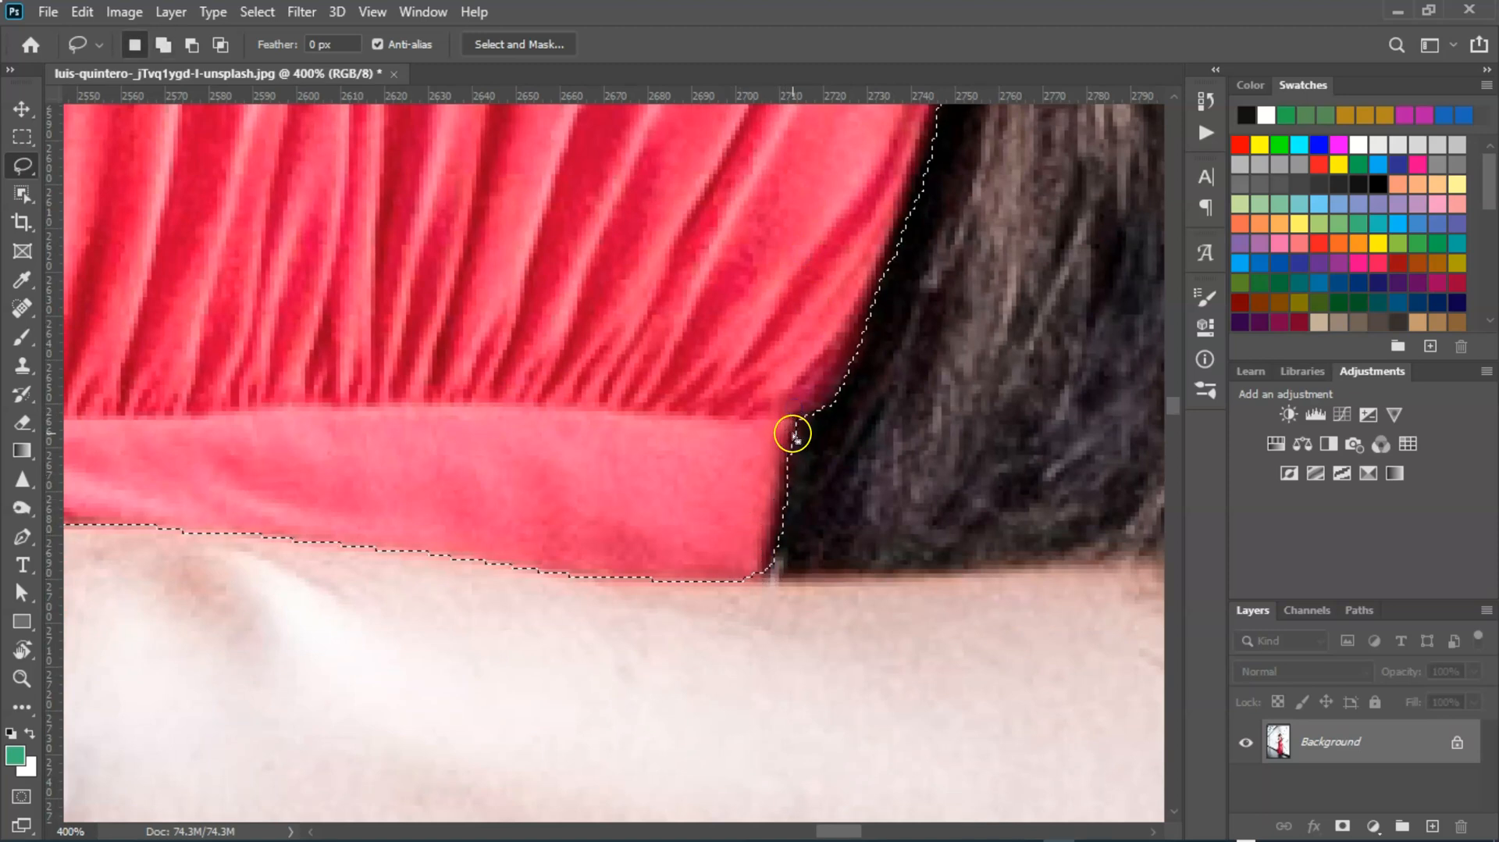
- Add the missed notch of fabric along the neckline beside the chest to the selection
drag(461, 348, 797, 362)
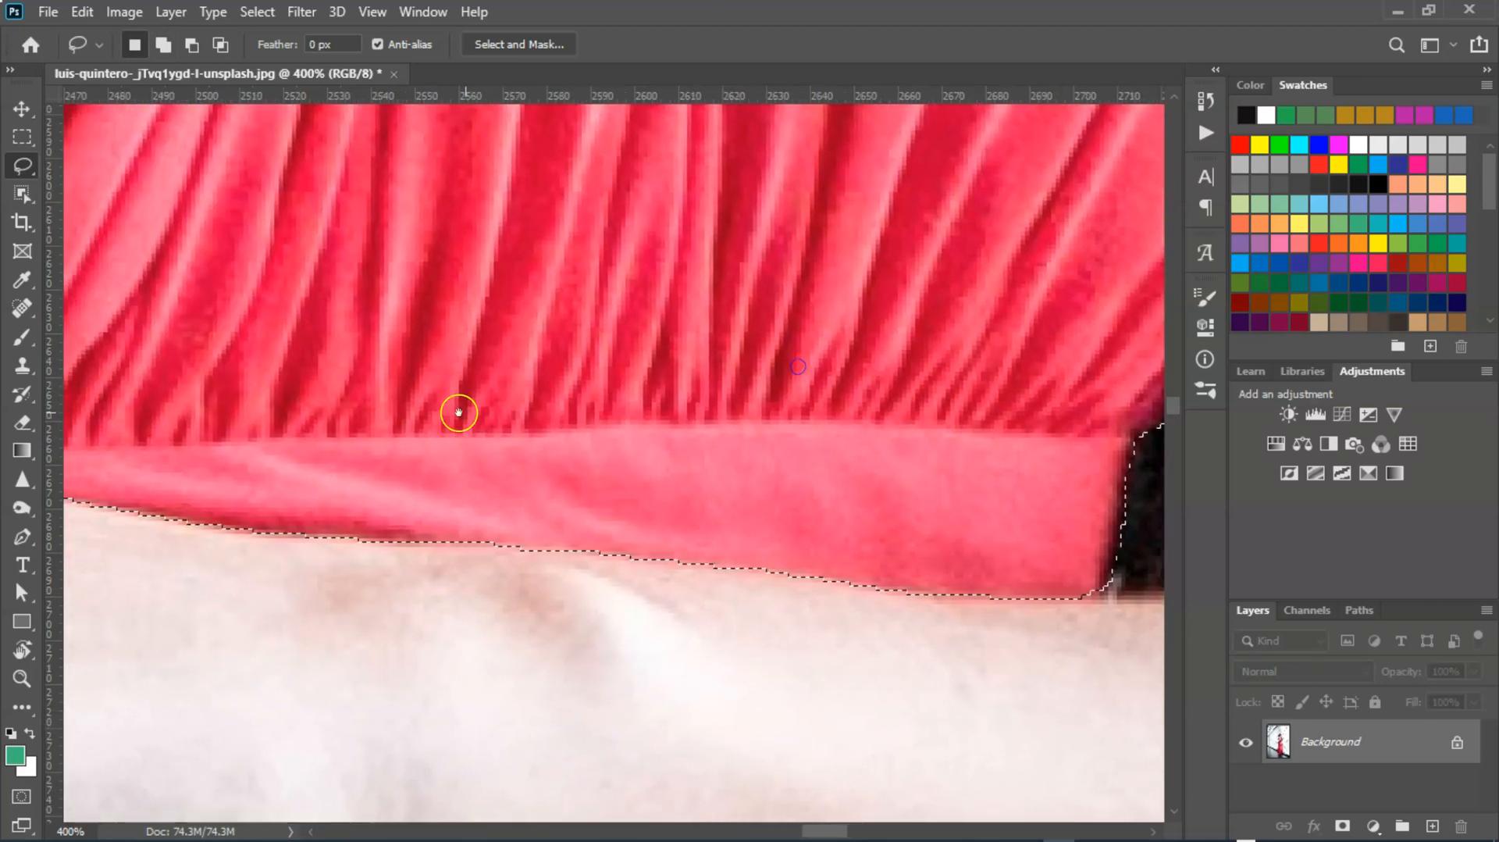
drag(485, 408, 803, 469)
drag(535, 404, 555, 595)
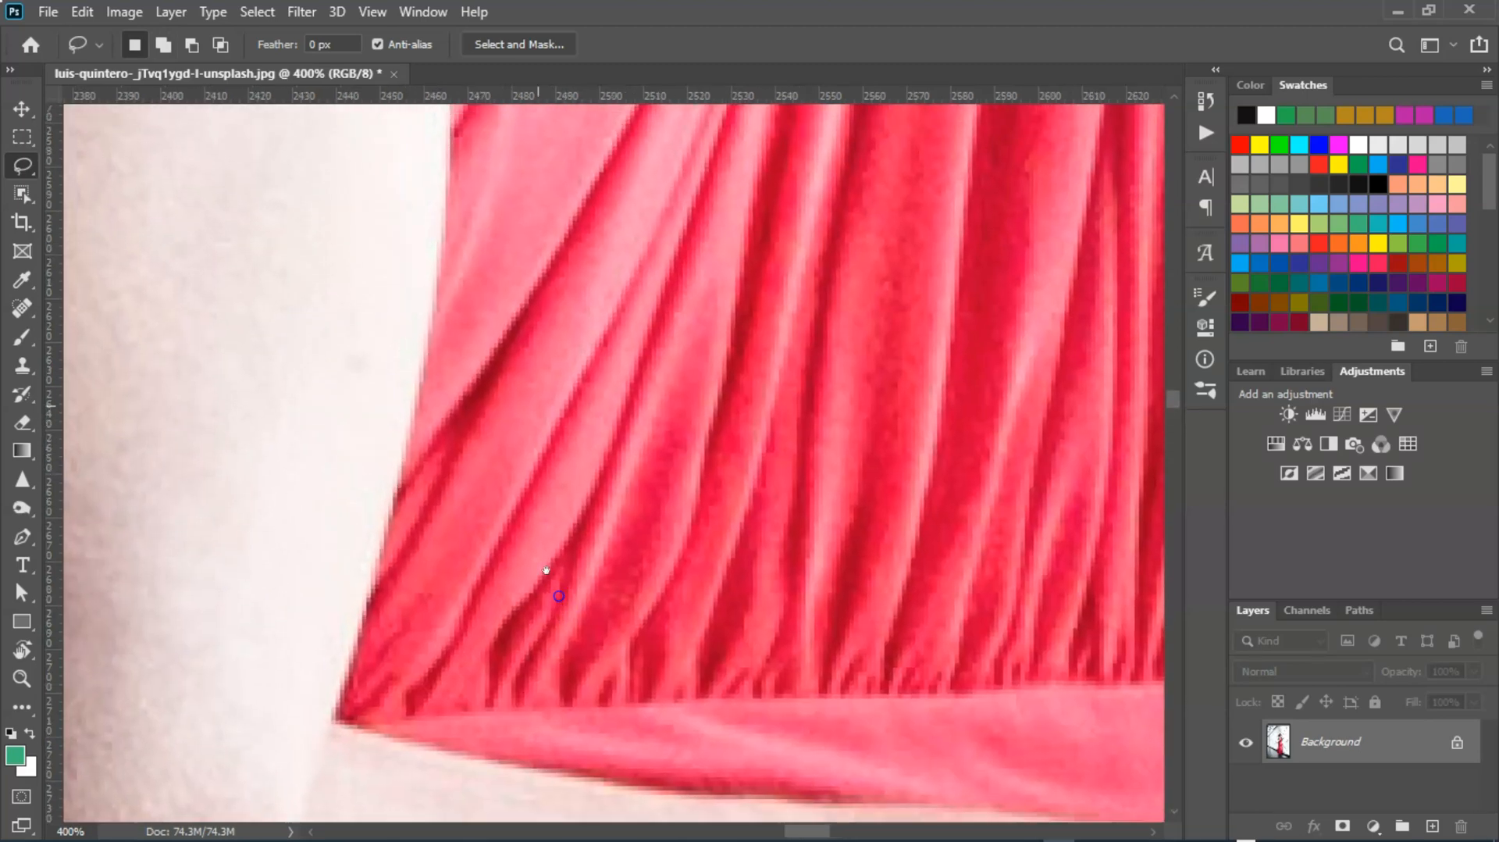
drag(539, 257, 528, 418)
drag(535, 167, 508, 462)
drag(462, 294, 482, 462)
mouse_move(577, 245)
mouse_down()
mouse_move(529, 438)
mouse_move(489, 516)
mouse_up()
mouse_move(562, 193)
mouse_down()
mouse_move(524, 486)
mouse_move(533, 610)
mouse_up()
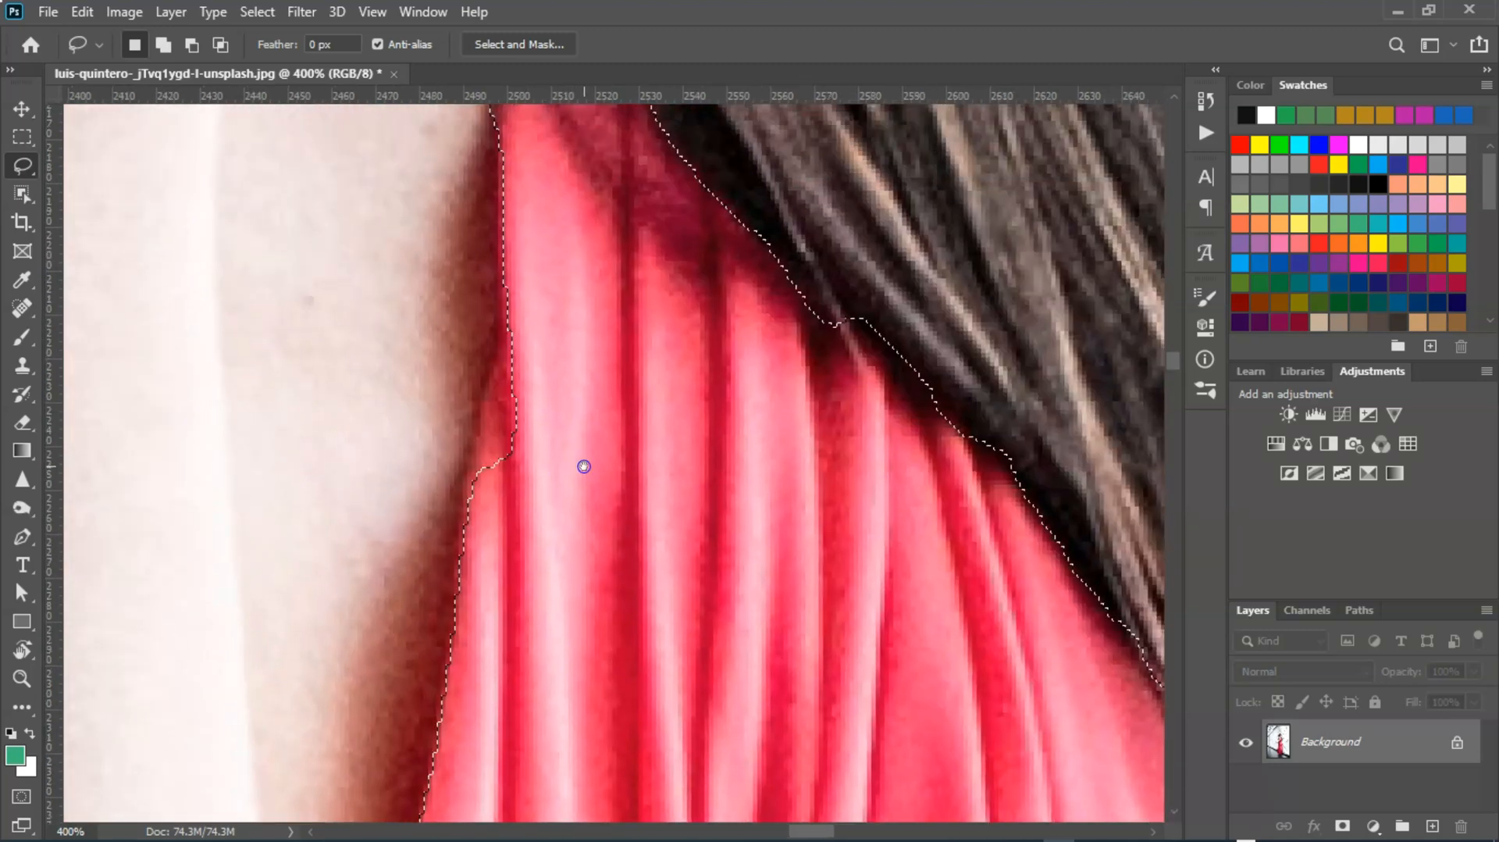
key(shift)
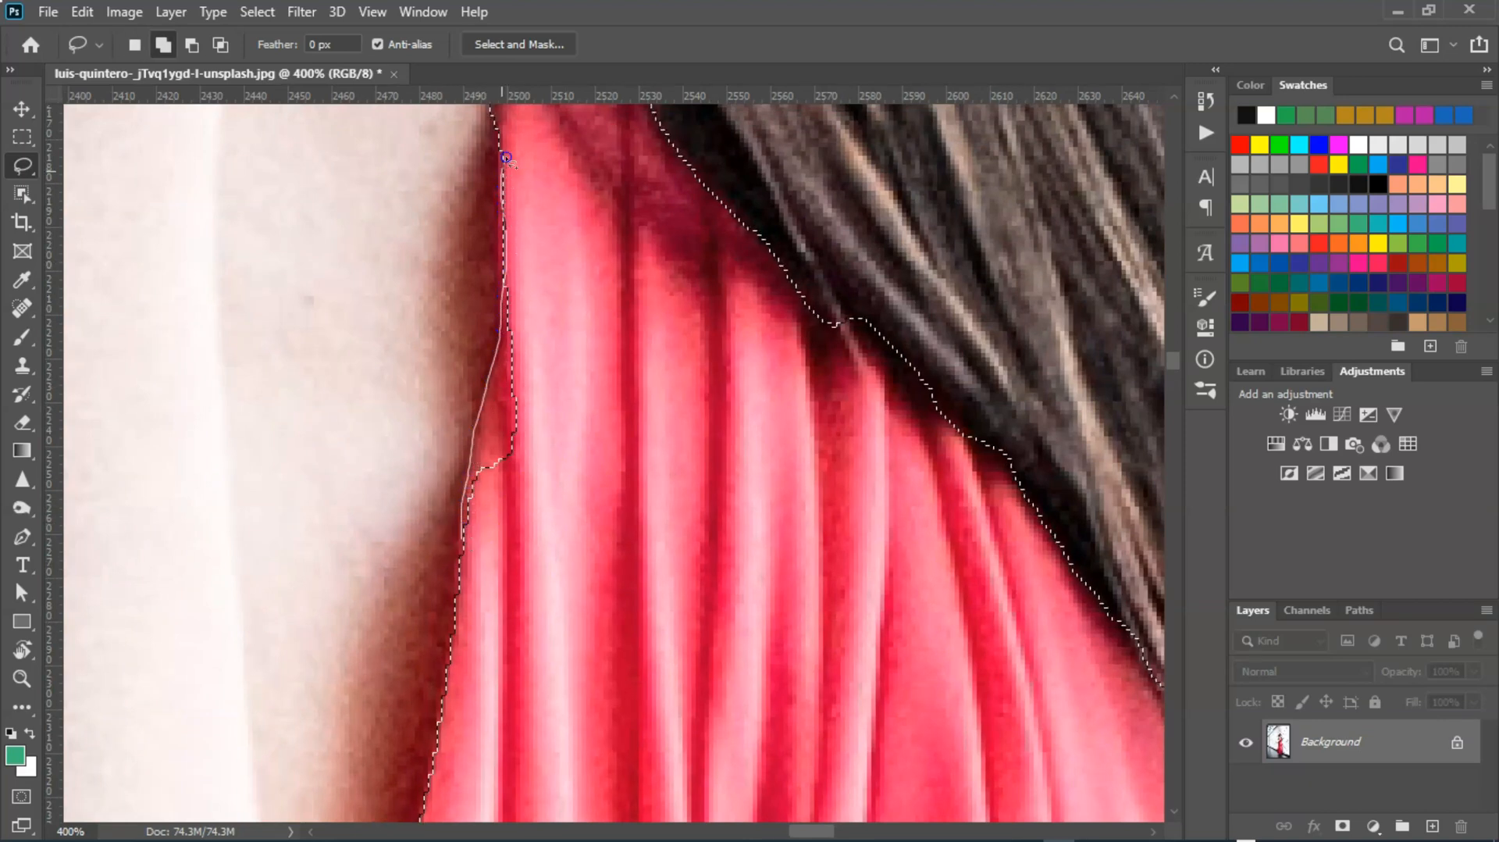
drag(463, 549, 463, 549)
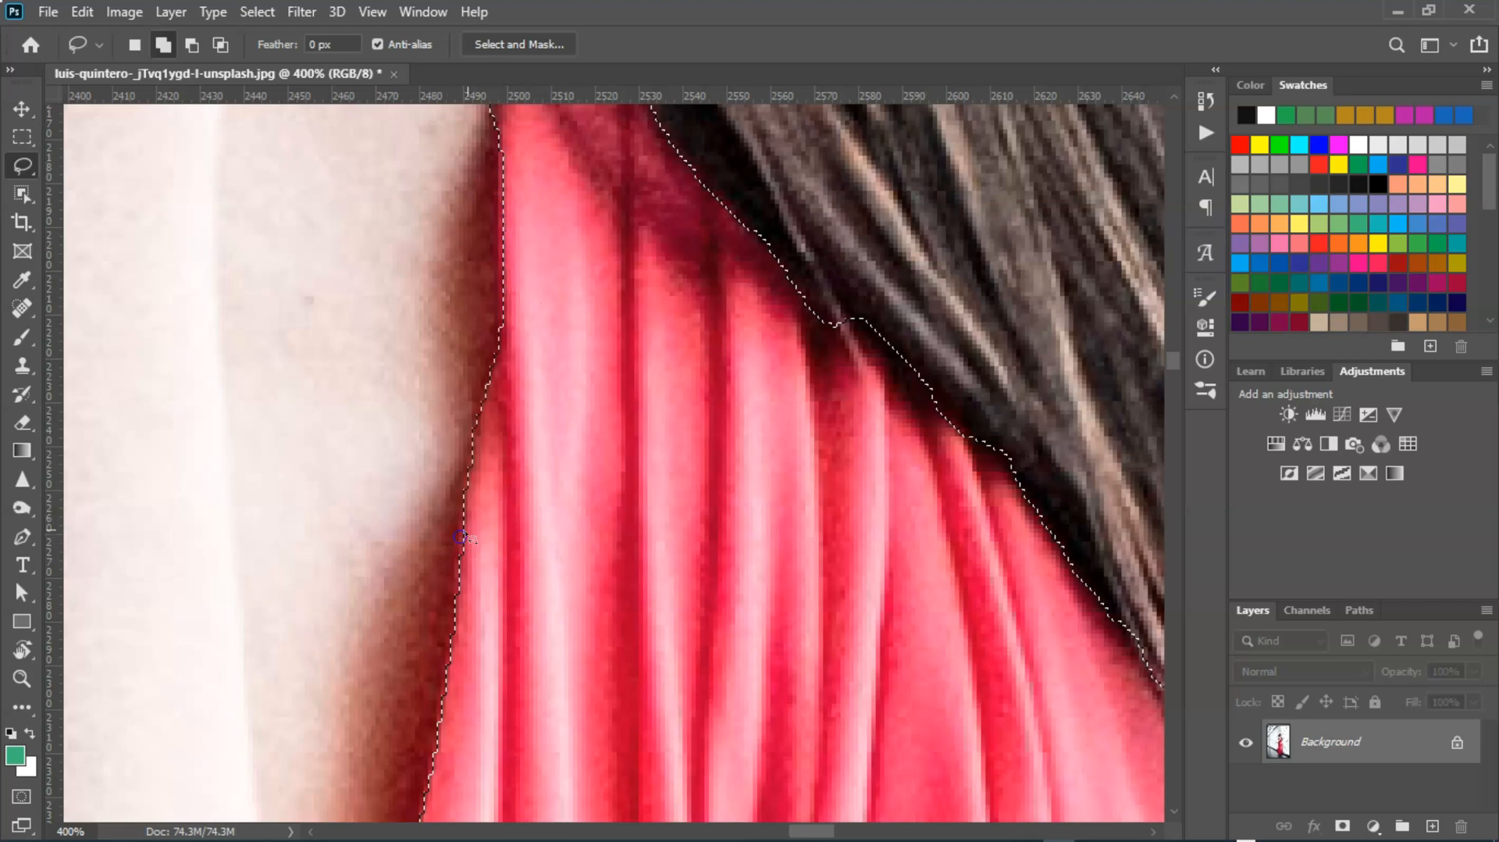
- Add the thin strip of fabric along the upper neckline, just below the strap, to the selection
drag(540, 399, 540, 473)
key(shift)
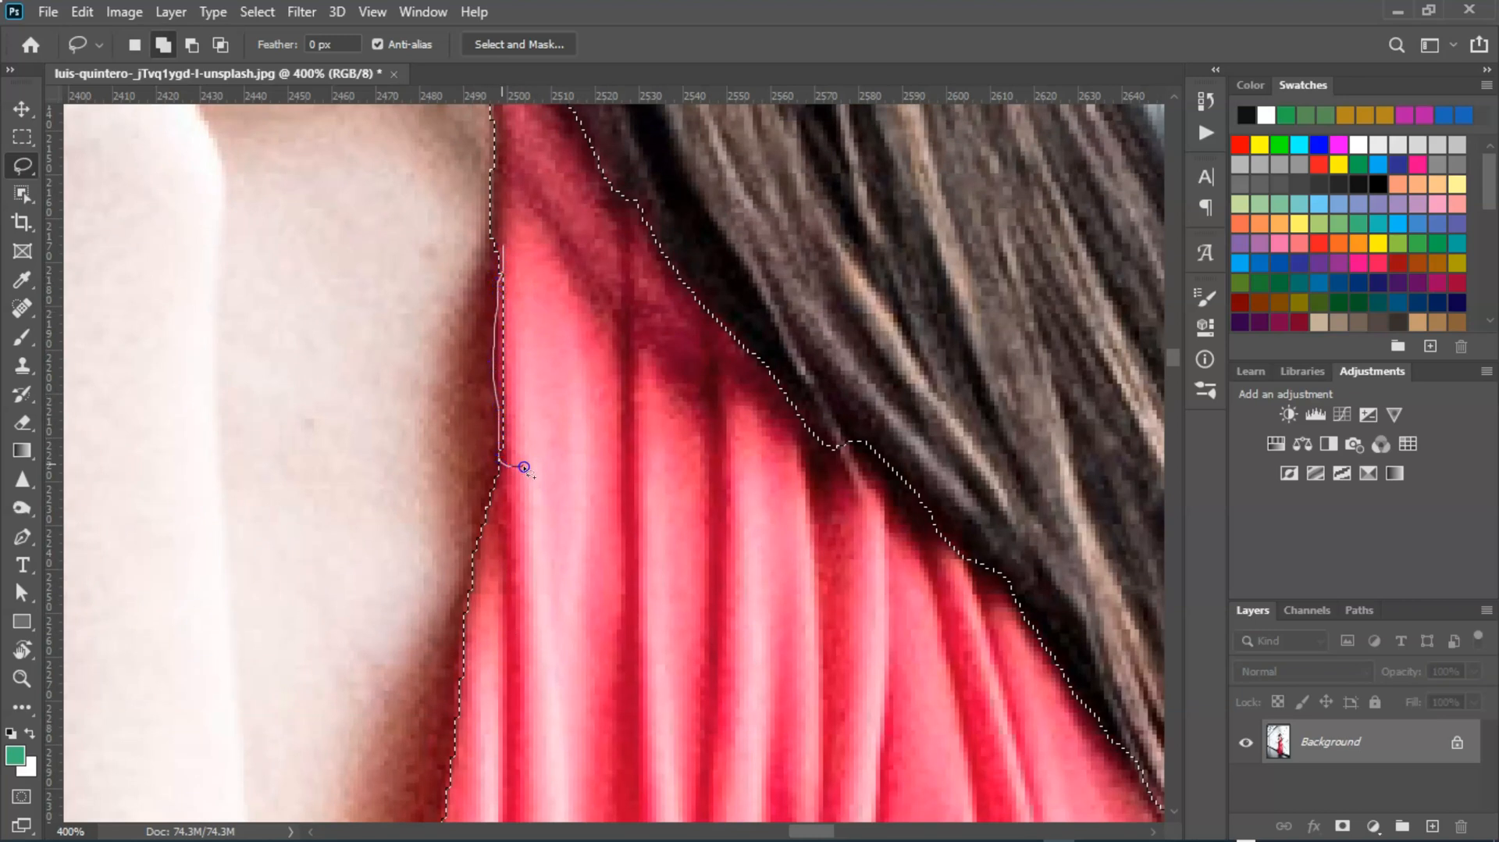
drag(505, 250, 506, 251)
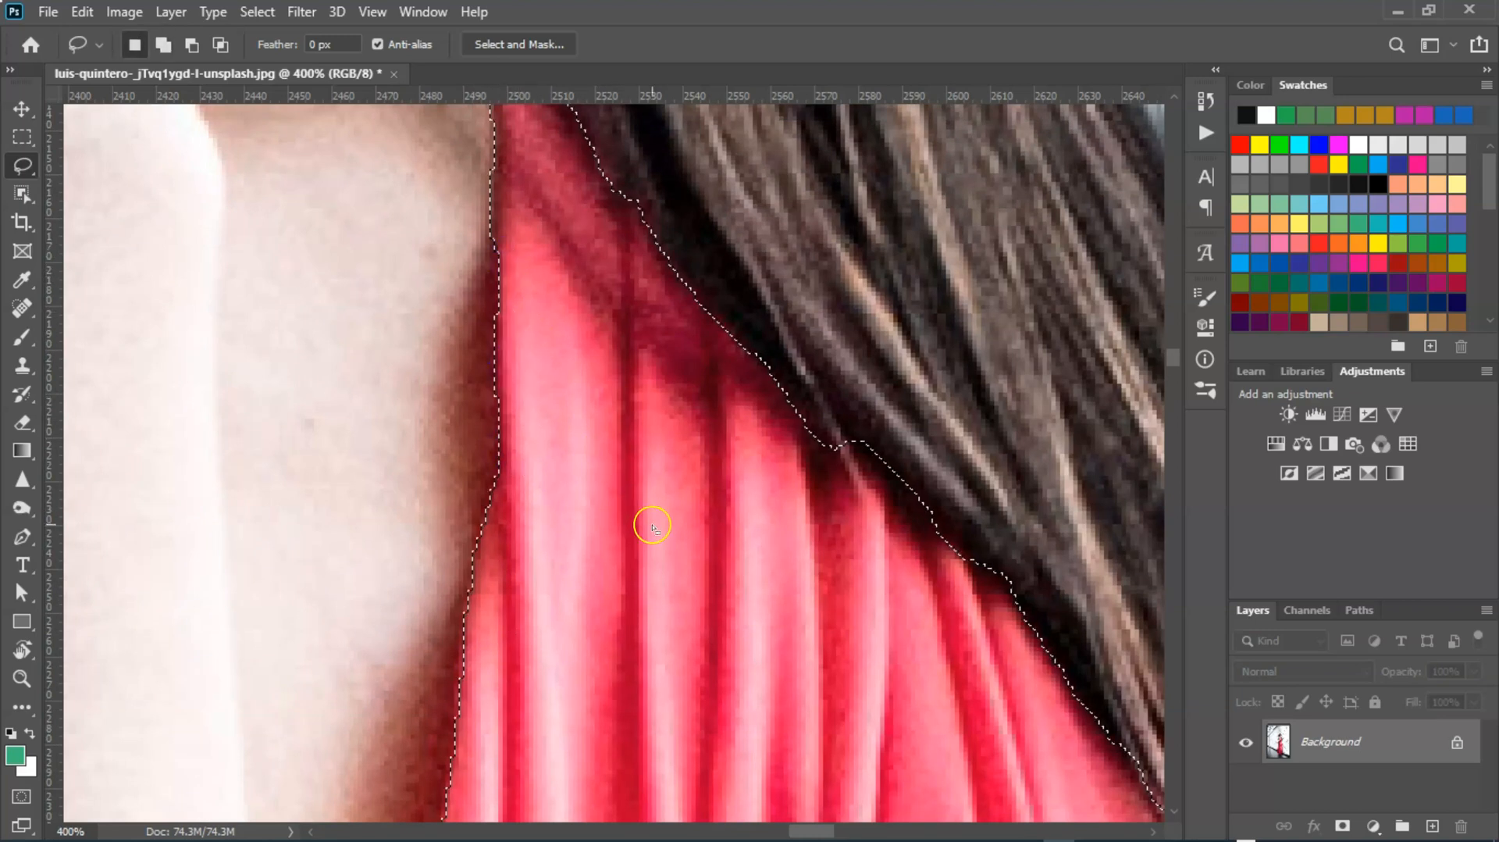
ctrl+alt+click(684, 458)
ctrl+alt+click(684, 457)
ctrl+alt+click(684, 457)
ctrl+alt+click(686, 525)
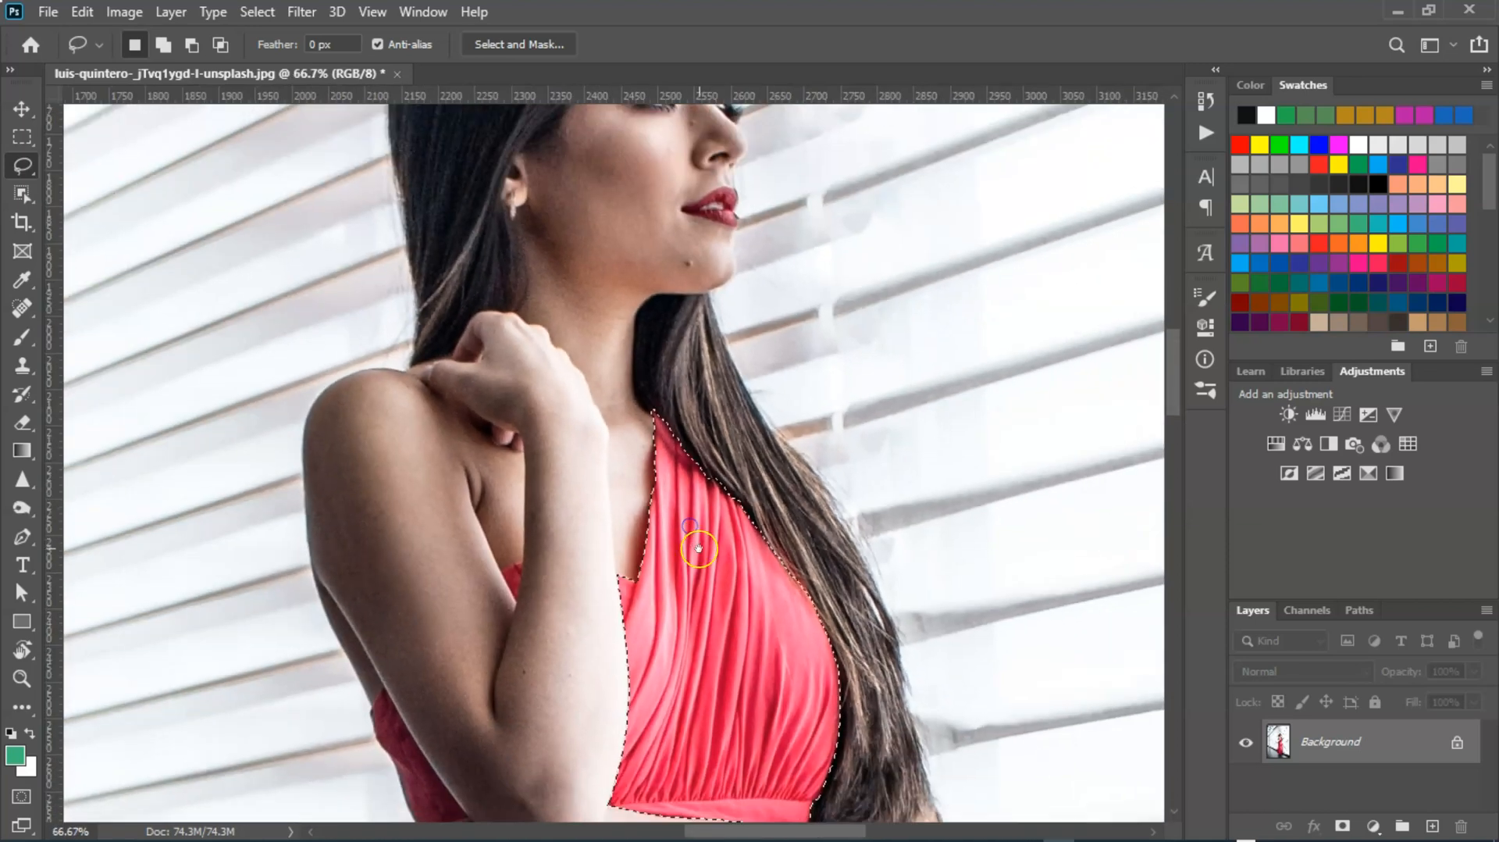
- Copy the selected front bodice fabric from the Background onto a new layer
ctrl+alt+click(703, 558)
drag(704, 558, 707, 406)
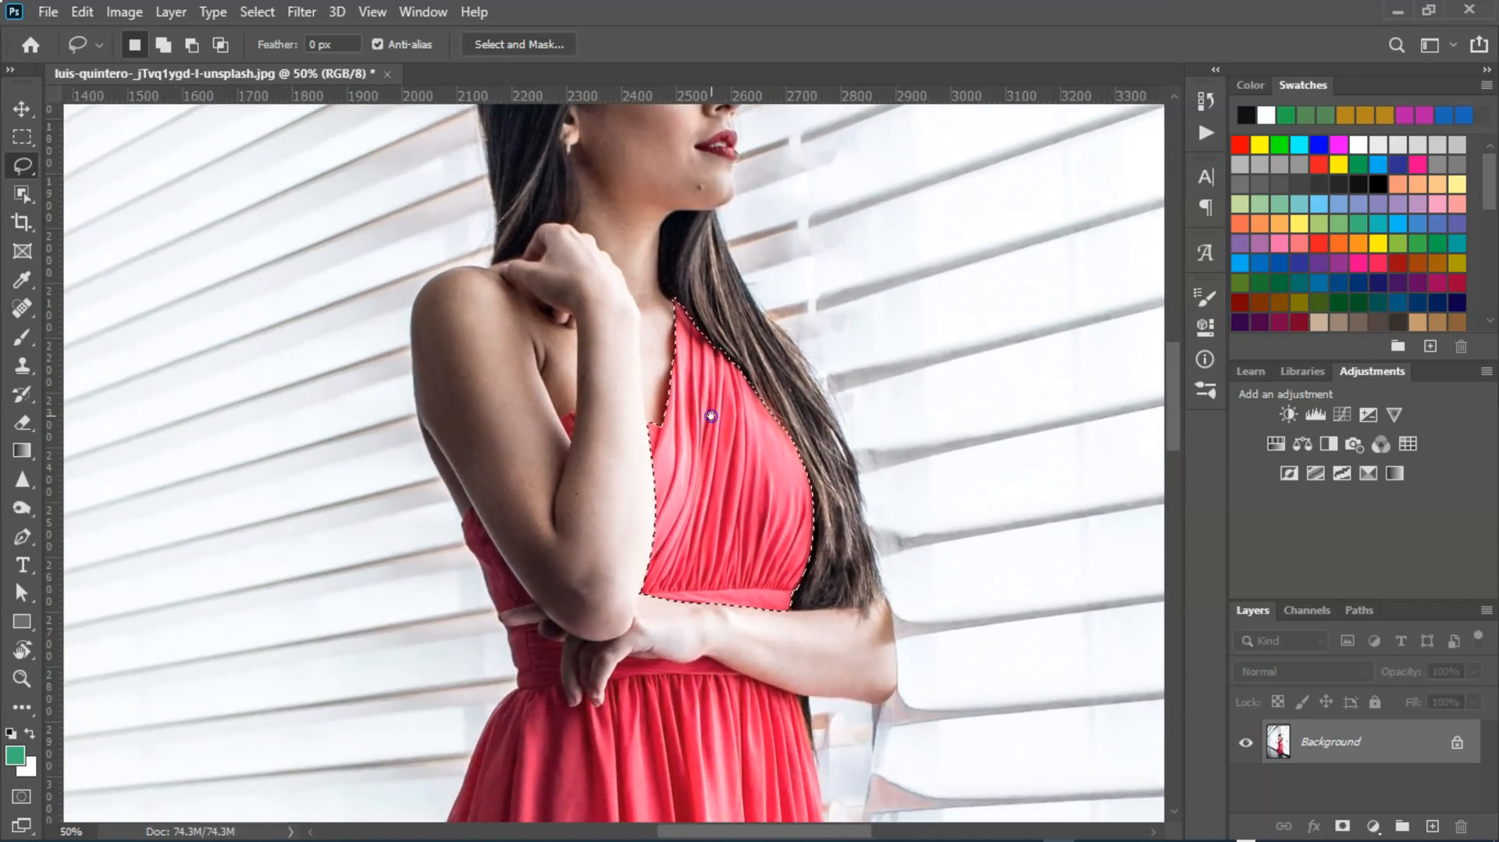
click(1359, 742)
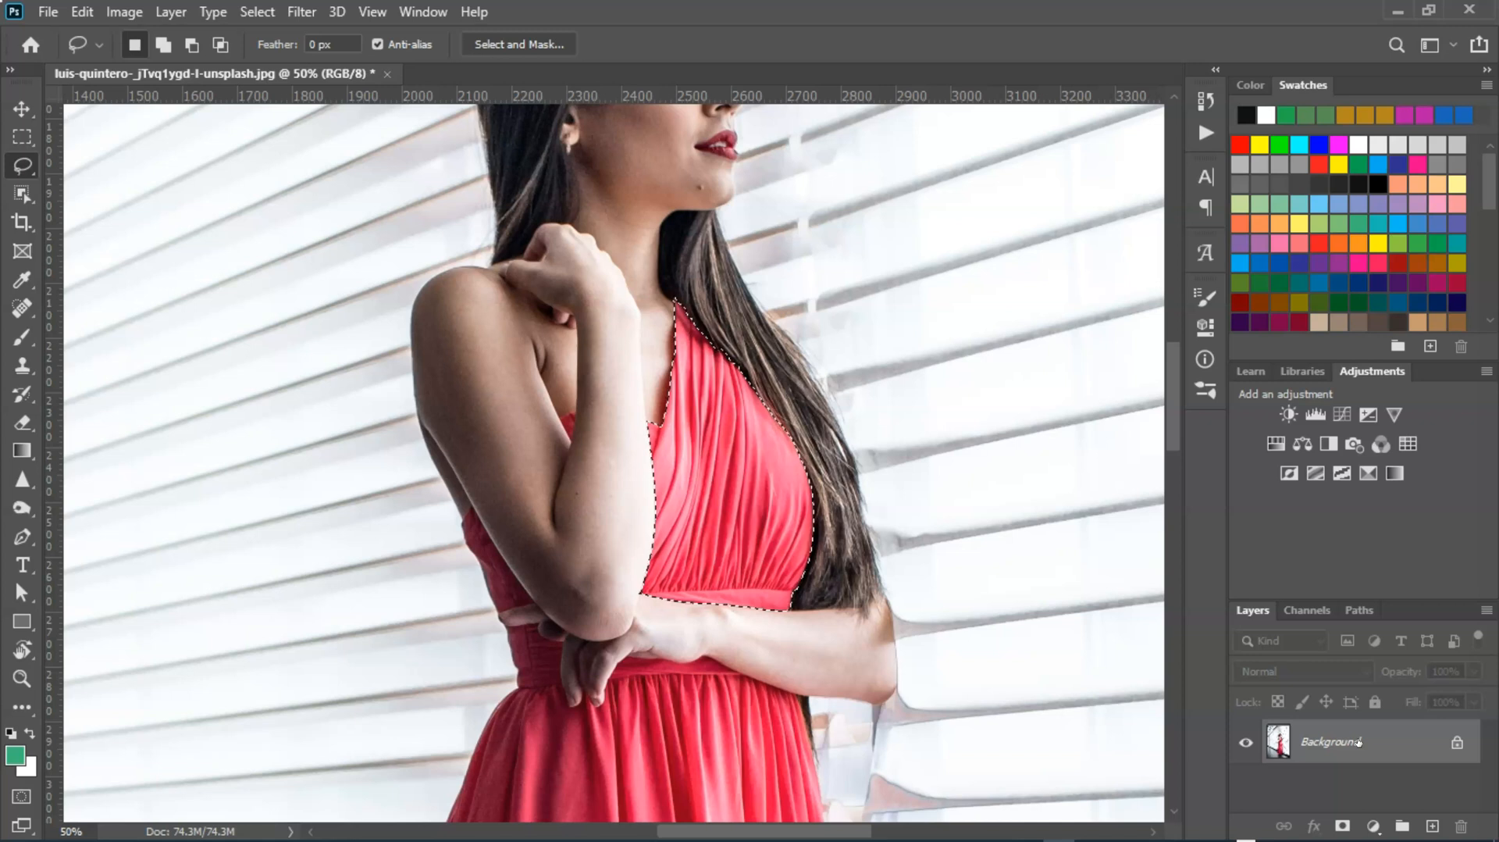
key(ctrl+j)
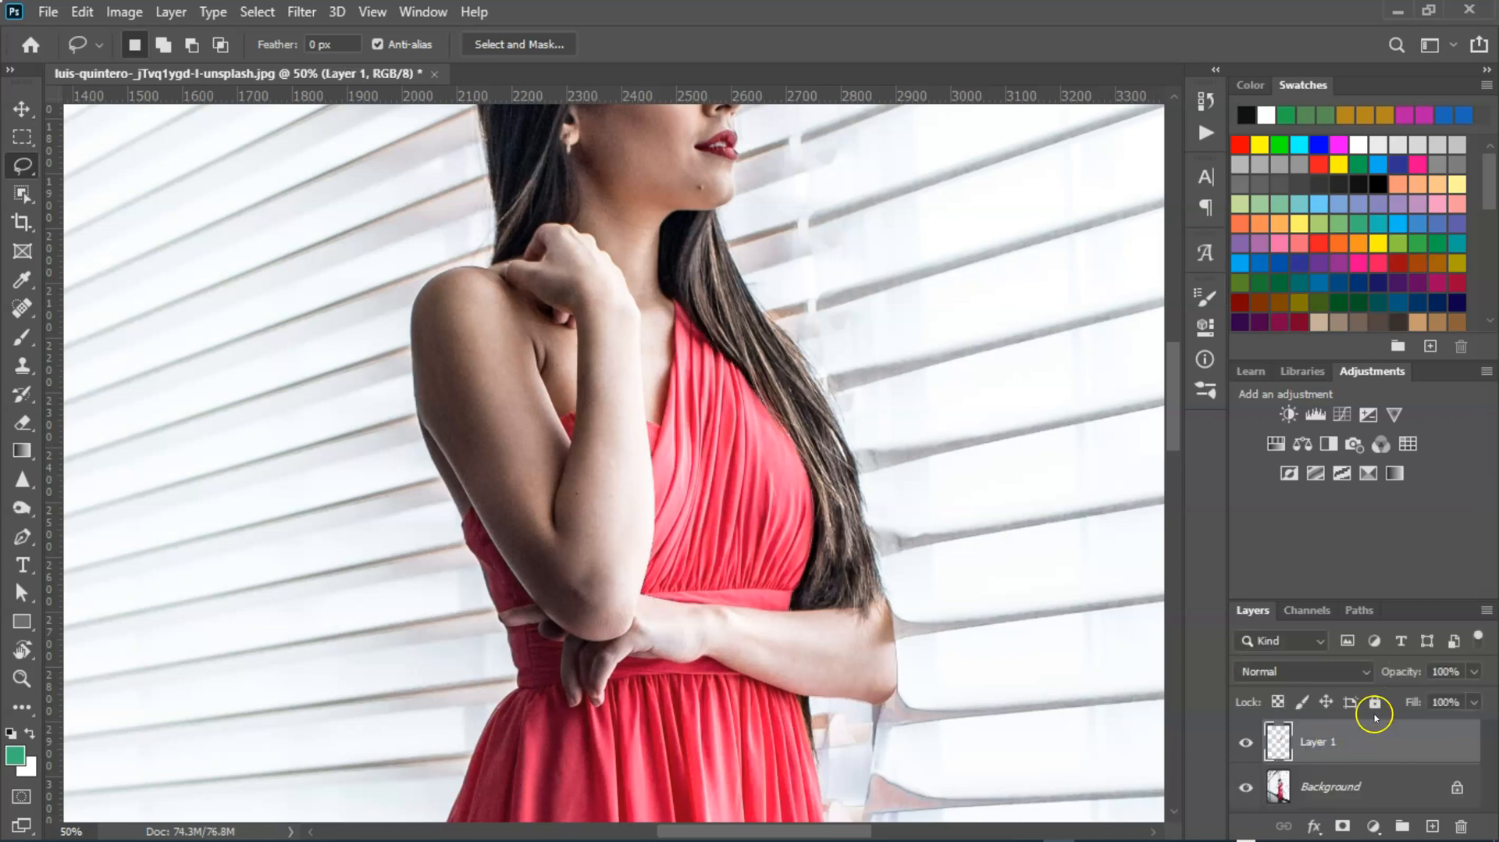
- Trace the small triangle of dress fabric between the arms with the Magnetic Lasso and copy it from the Background to a new layer
click(576, 428)
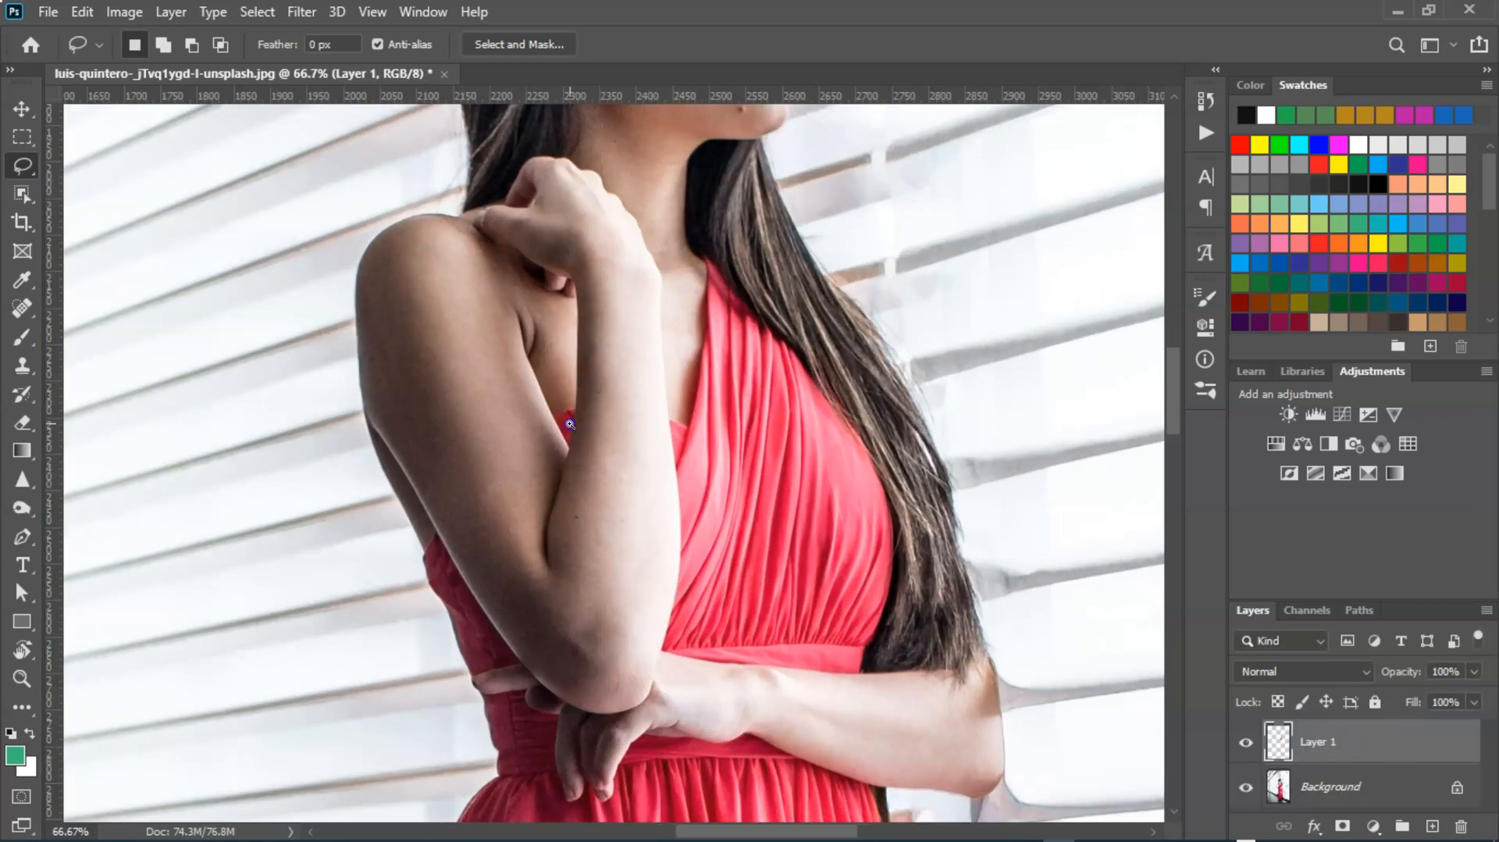
click(568, 416)
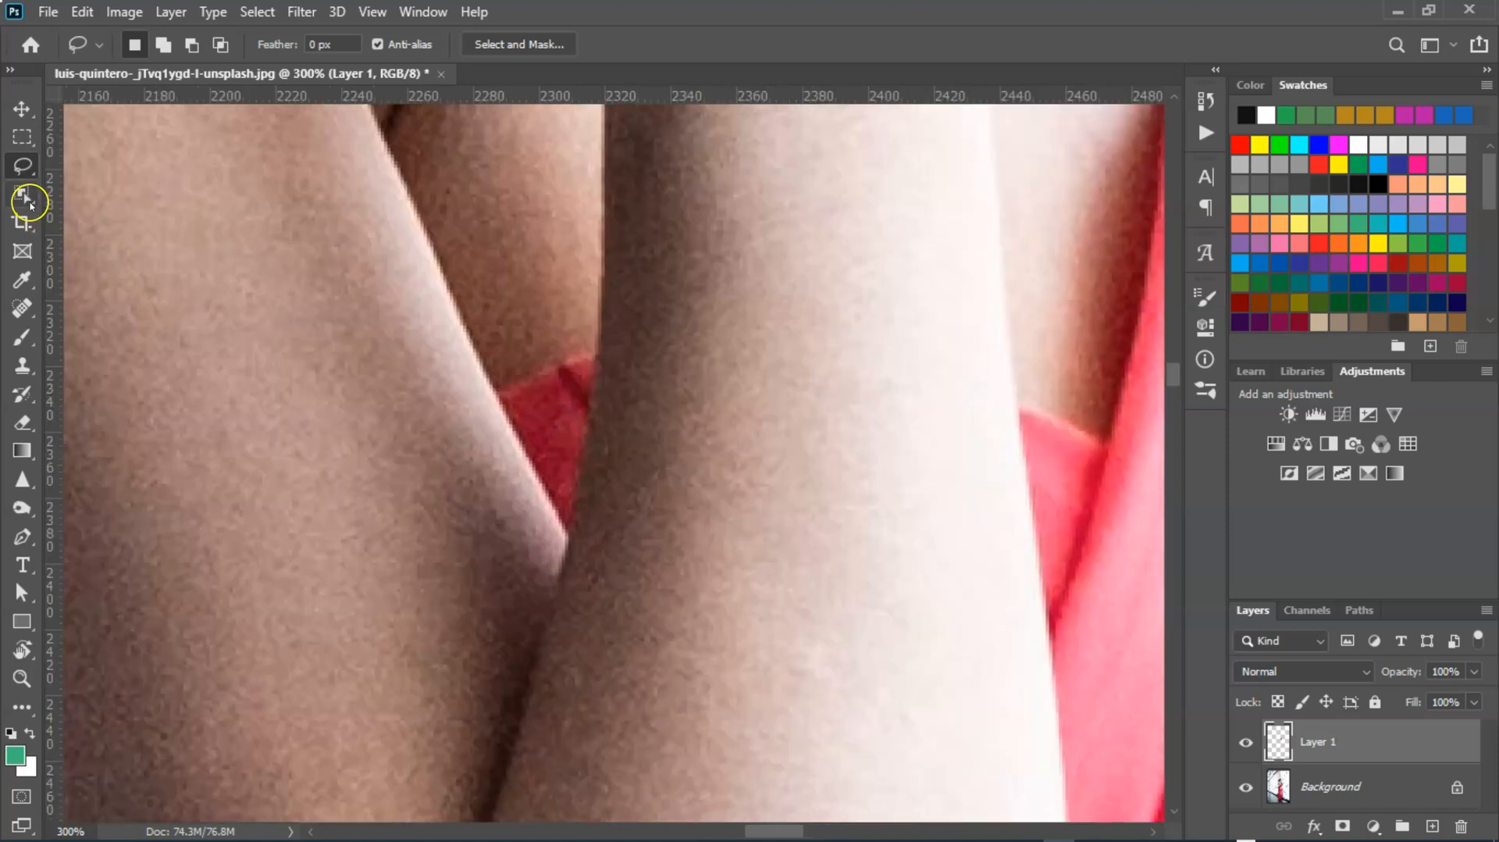
right_click(22, 165)
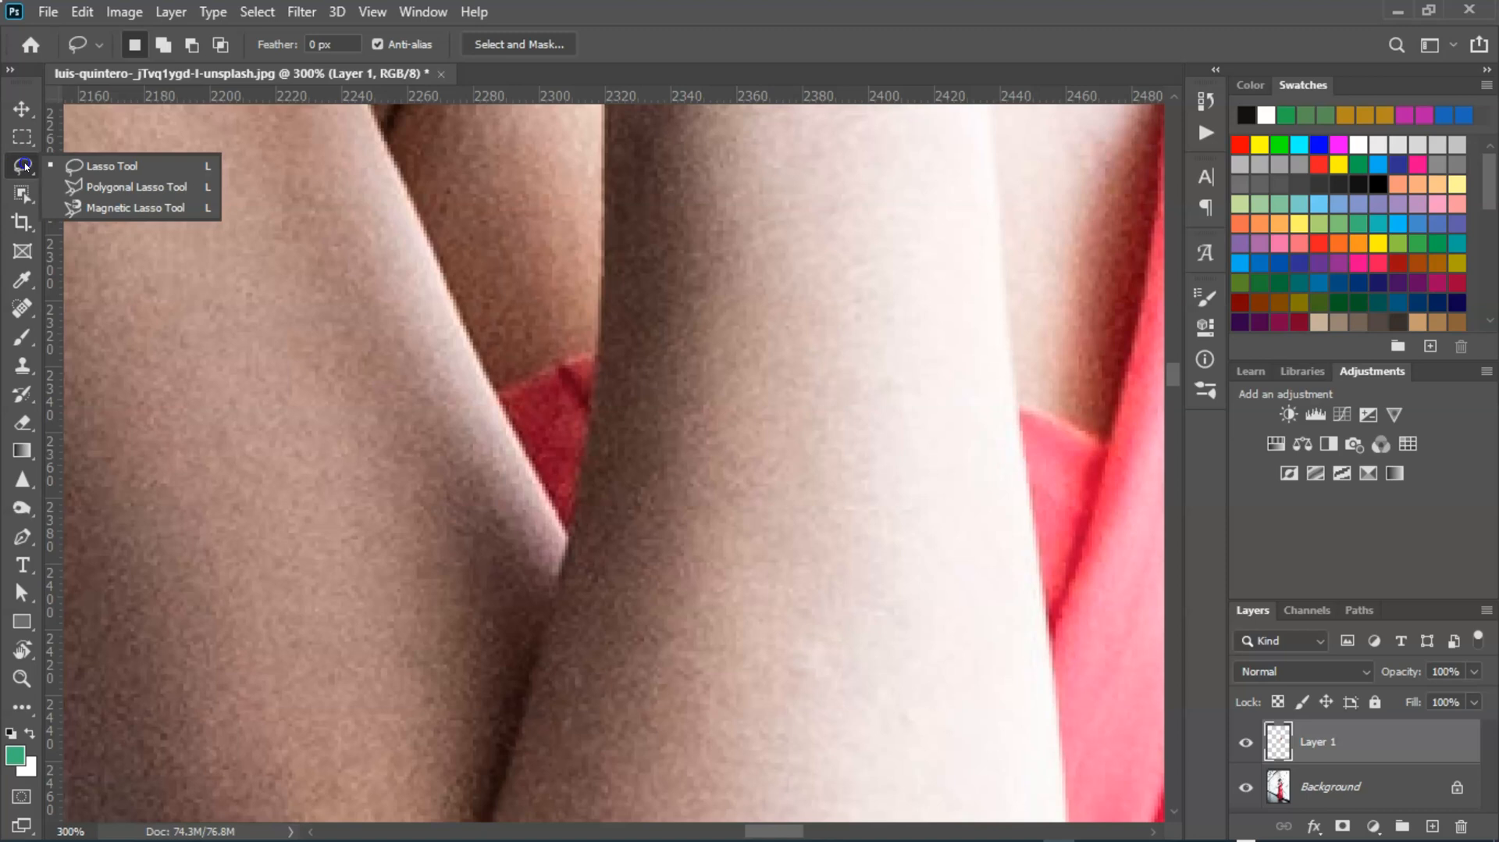
click(125, 209)
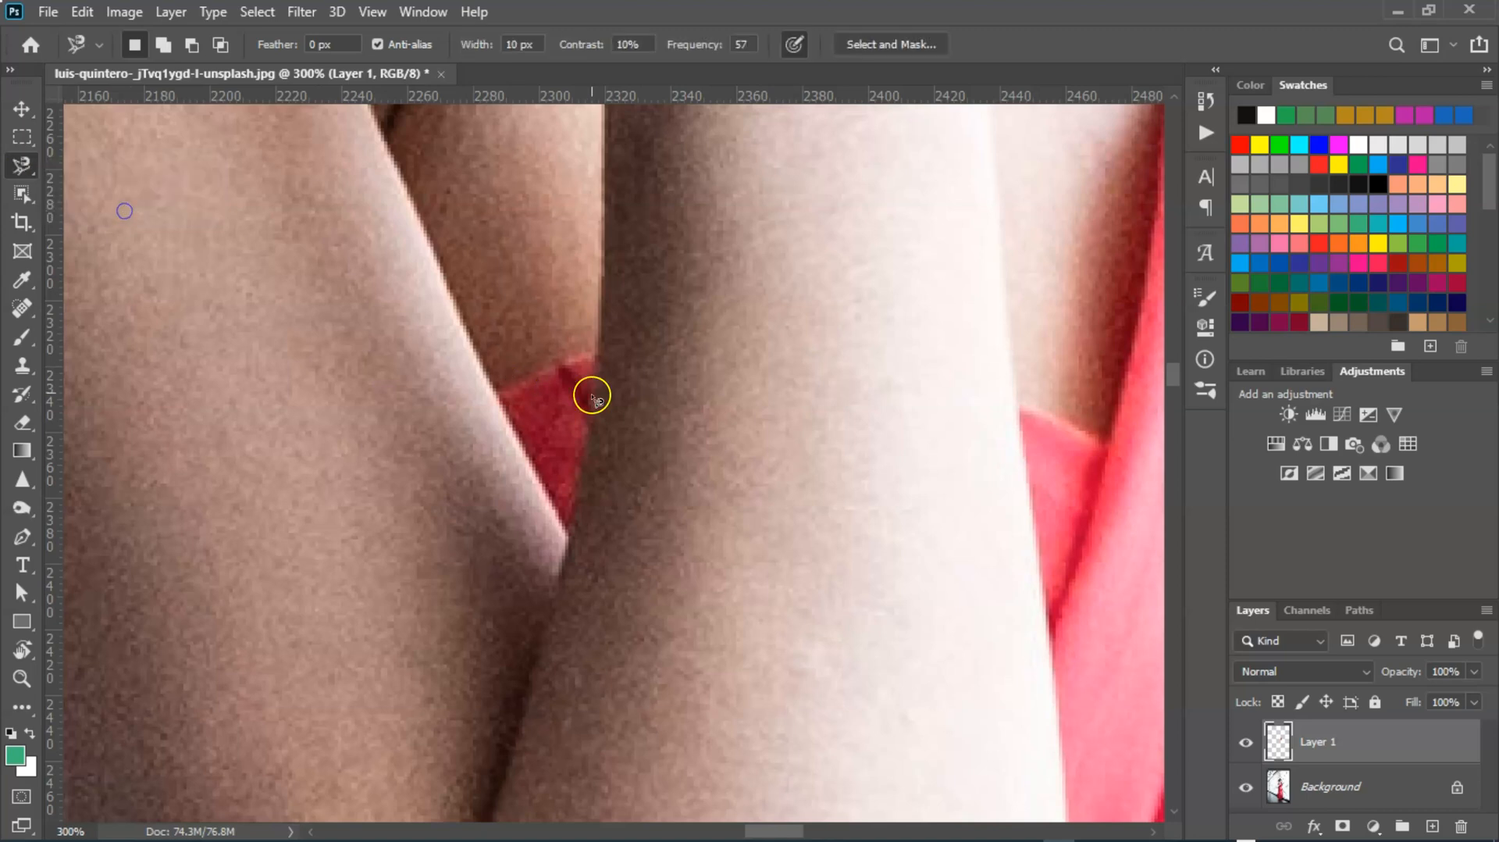
drag(603, 375, 576, 537)
click(591, 348)
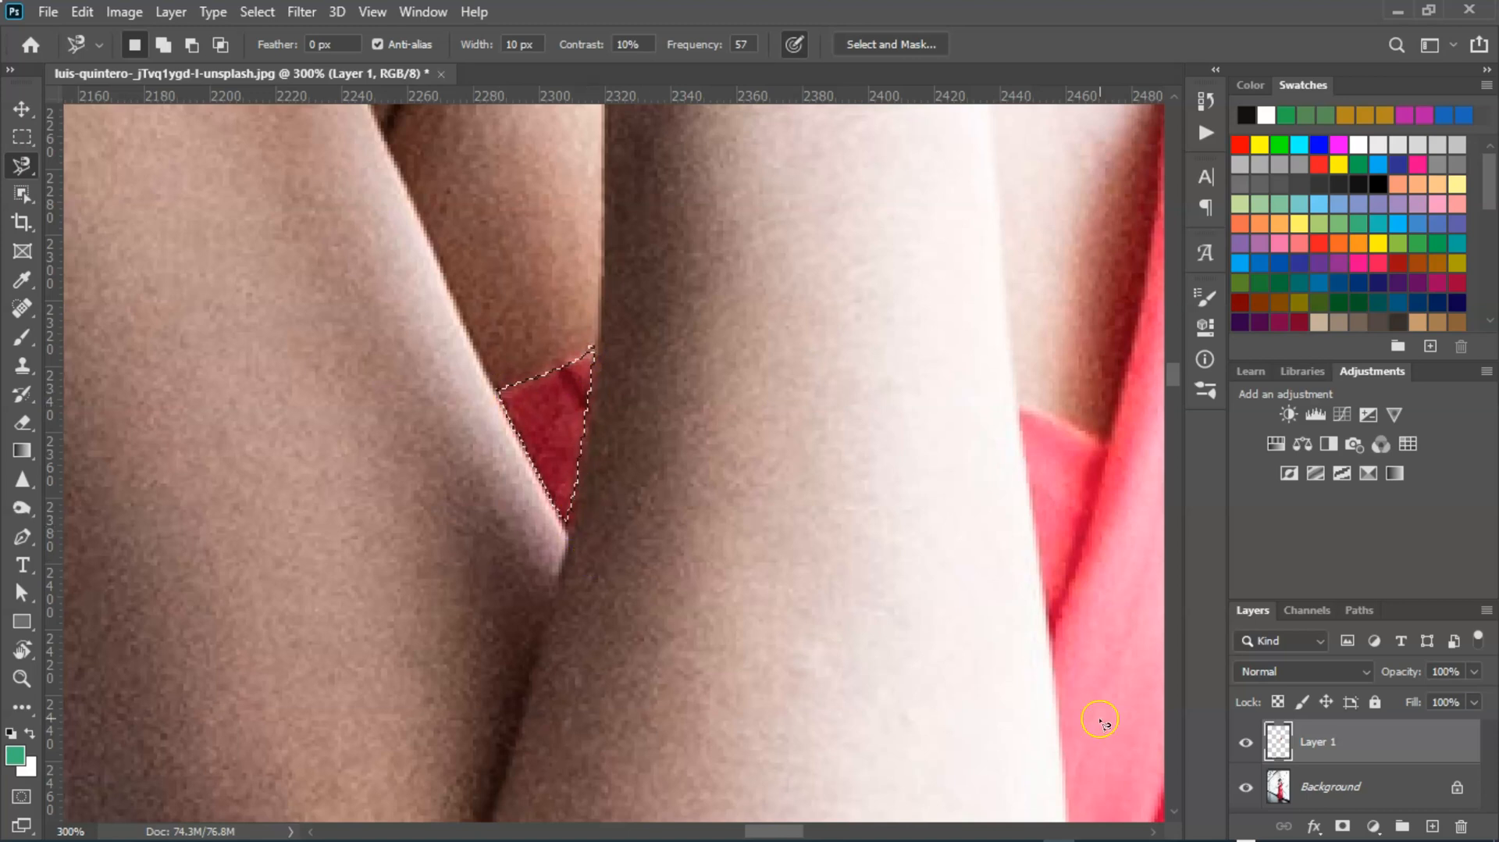
click(1279, 786)
key(ctrl+j)
- Trace the side bodice fabric behind the bent elbow with the Magnetic Lasso and copy it from the Background to a new layer
key(ctrl+minus)
scroll(489, 570, down, 3)
mouse_move(409, 244)
mouse_down()
mouse_move(444, 320)
mouse_move(662, 632)
mouse_move(513, 676)
mouse_move(369, 325)
mouse_move(410, 245)
mouse_up()
click(410, 246)
click(1334, 786)
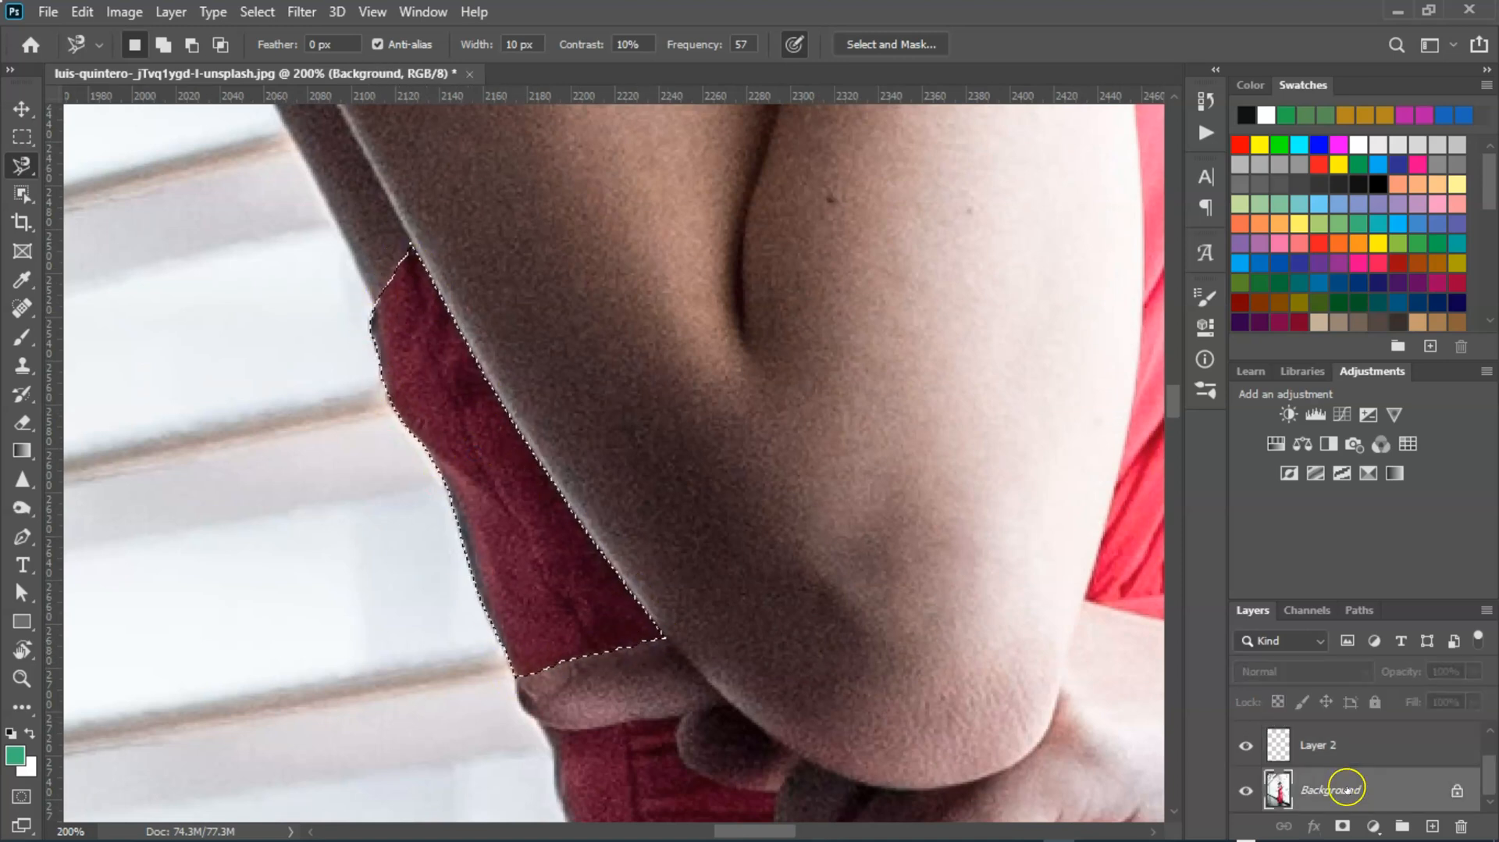
key(ctrl+j)
- Trace the waistband below the hands and the whole skirt with the Magnetic Lasso, closing the selection beneath the wrist
key(ctrl+minus)
key(ctrl+minus)
click(469, 388)
mouse_move(471, 409)
mouse_down()
mouse_move(485, 470)
mouse_move(435, 525)
mouse_move(344, 793)
mouse_move(420, 171)
mouse_move(398, 292)
mouse_move(391, 724)
mouse_move(382, 562)
mouse_move(340, 363)
mouse_move(333, 749)
mouse_move(371, 231)
mouse_move(371, 620)
mouse_move(403, 653)
mouse_move(403, 738)
mouse_move(449, 776)
mouse_move(511, 768)
mouse_move(524, 710)
mouse_move(942, 698)
mouse_move(1067, 565)
mouse_move(1047, 144)
mouse_move(925, 665)
mouse_move(905, 393)
mouse_move(914, 212)
mouse_move(778, 577)
mouse_move(724, 172)
mouse_move(749, 681)
mouse_move(702, 436)
mouse_move(580, 385)
mouse_move(478, 388)
mouse_up()
key(ctrl+plus)
key(ctrl+plus)
key(ctrl+r)
mouse_move(731, 355)
mouse_down()
mouse_move(629, 561)
mouse_move(576, 491)
mouse_move(576, 524)
mouse_move(547, 558)
mouse_move(484, 407)
mouse_move(497, 306)
mouse_move(442, 292)
mouse_move(389, 220)
mouse_move(257, 230)
mouse_up()
click(257, 231)
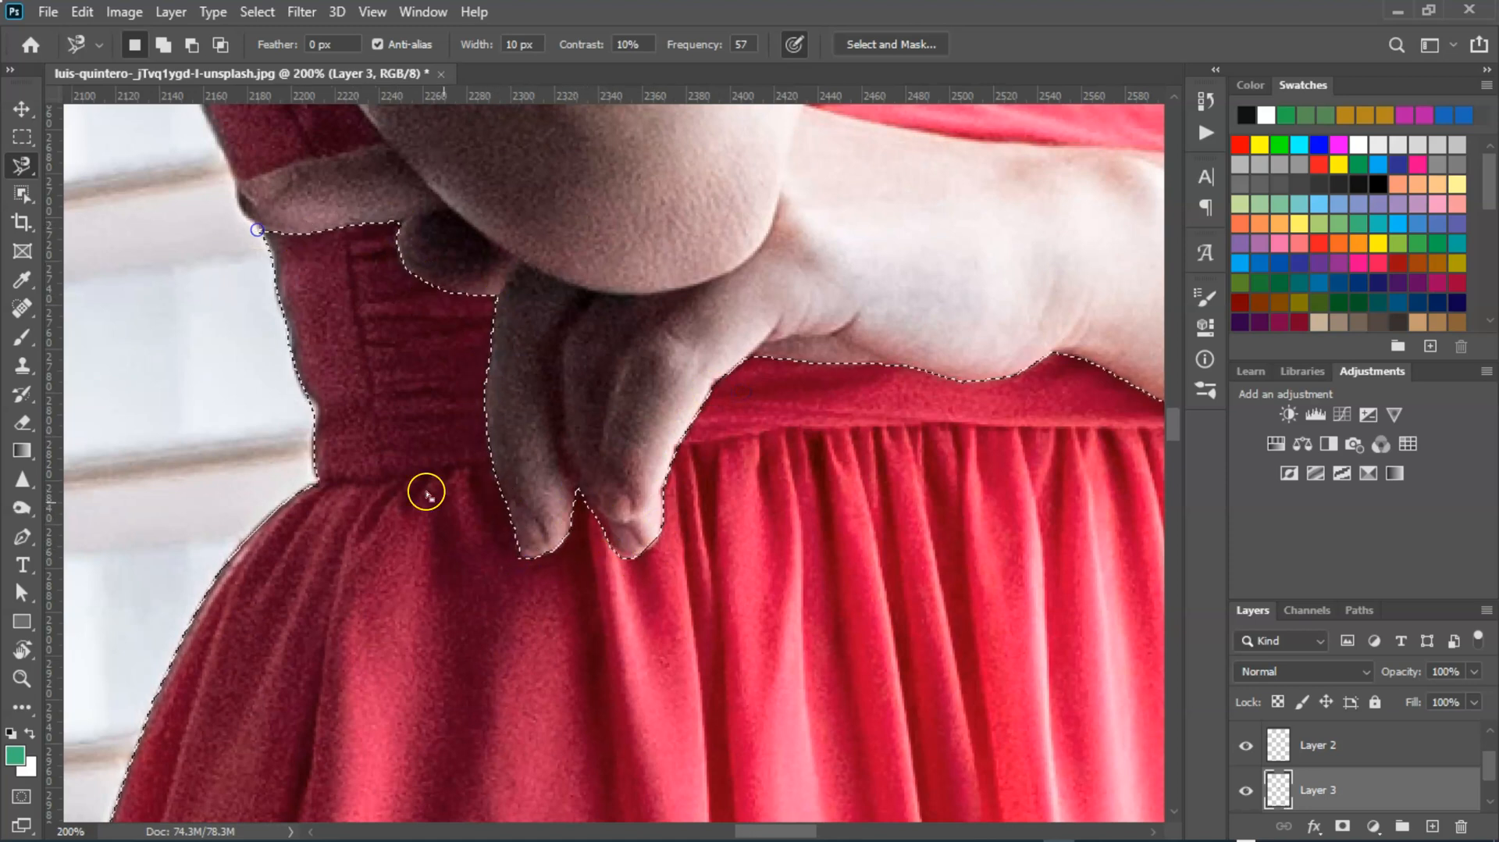
- Refine the skirt selection around the hand's fingertips with the regular Lasso
key(ctrl+minus)
key(ctrl+minus)
mouse_move(635, 445)
mouse_down()
mouse_move(520, 391)
mouse_move(532, 434)
mouse_up()
key(ctrl+plus)
key(ctrl+plus)
key(ctrl+plus)
right_click(26, 169)
click(100, 161)
scroll(562, 441, up, 3)
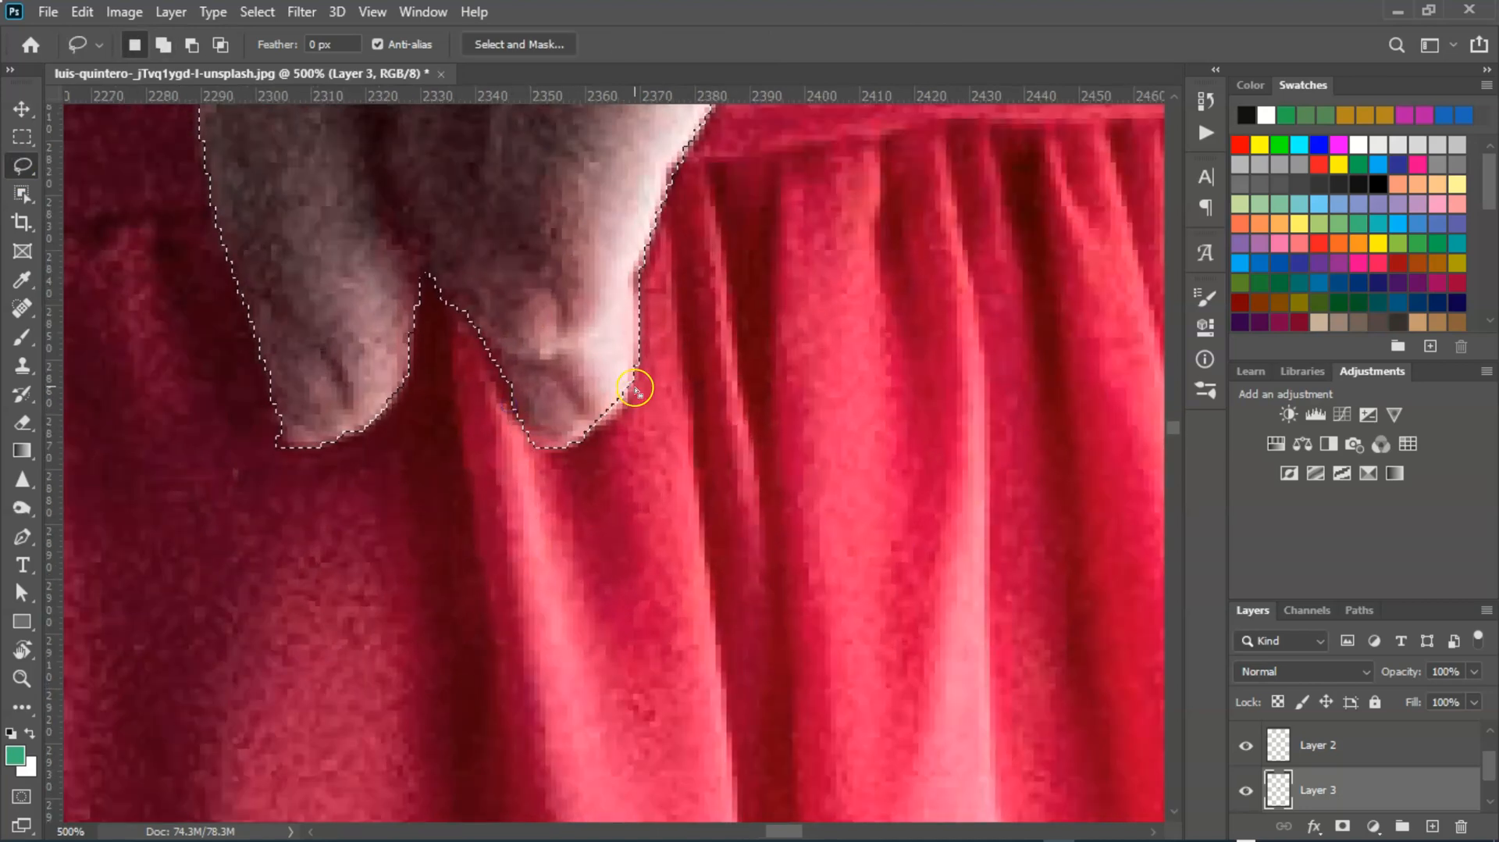
mouse_move(635, 361)
mouse_down()
mouse_move(601, 432)
mouse_move(635, 357)
mouse_up()
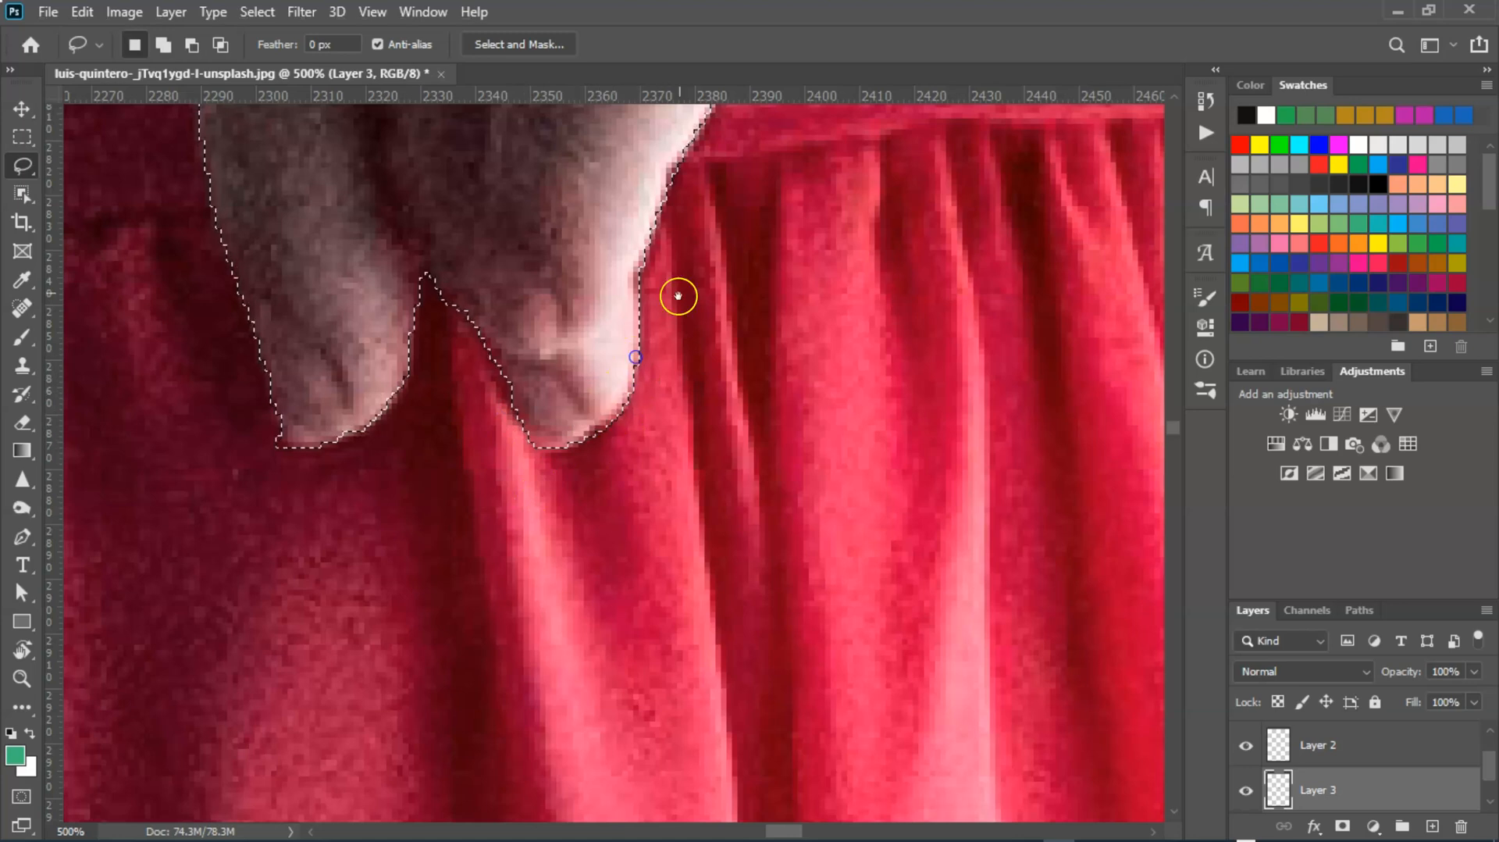
- Refine the skirt selection along the outer edge that borders the blinds, down to the hem
scroll(552, 371, down, 5)
scroll(653, 391, up, 4)
mouse_move(713, 266)
mouse_down()
mouse_move(636, 262)
mouse_move(751, 676)
mouse_up()
scroll(614, 341, down, 3)
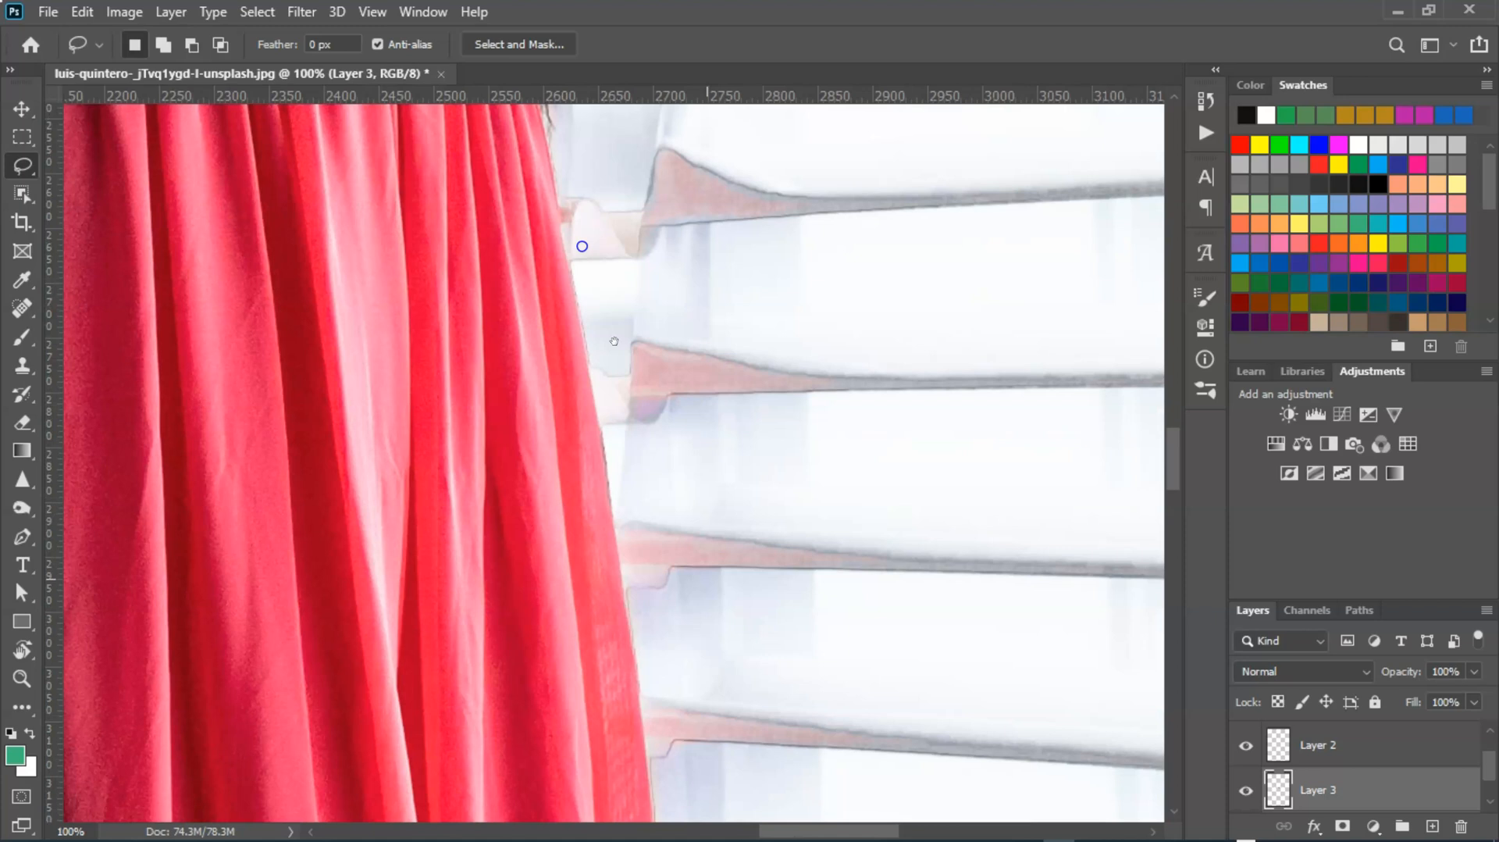
scroll(614, 341, up, 3)
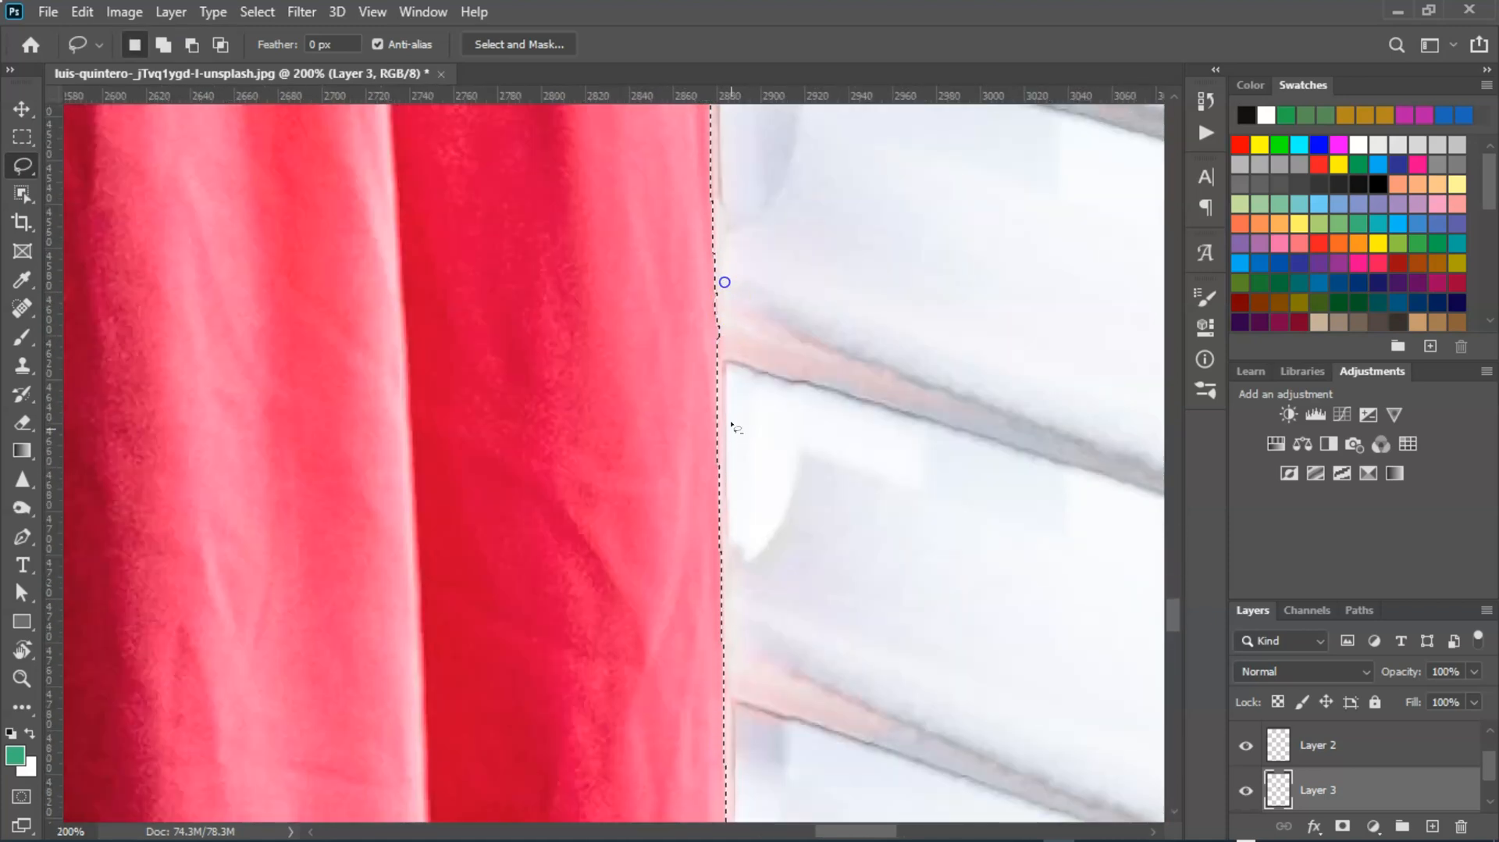
scroll(732, 426, down, 3)
scroll(812, 577, up, 3)
drag(764, 575, 811, 330)
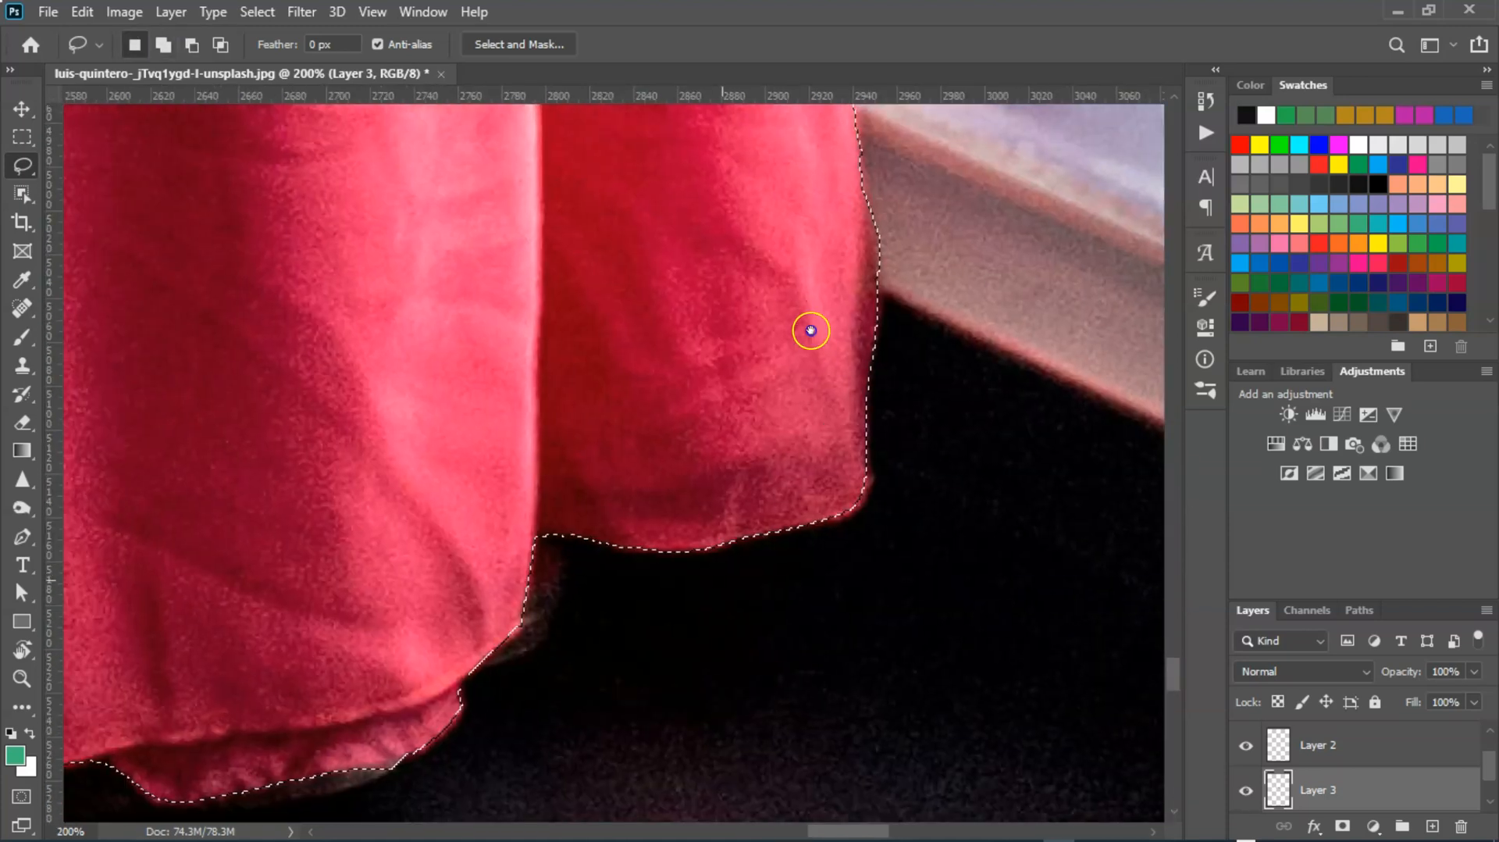
- Clean up the selection along the skirt's hem so it follows the folds against the dark floor
mouse_move(864, 507)
mouse_down()
mouse_move(865, 466)
mouse_move(570, 564)
mouse_move(506, 664)
mouse_move(665, 451)
mouse_up()
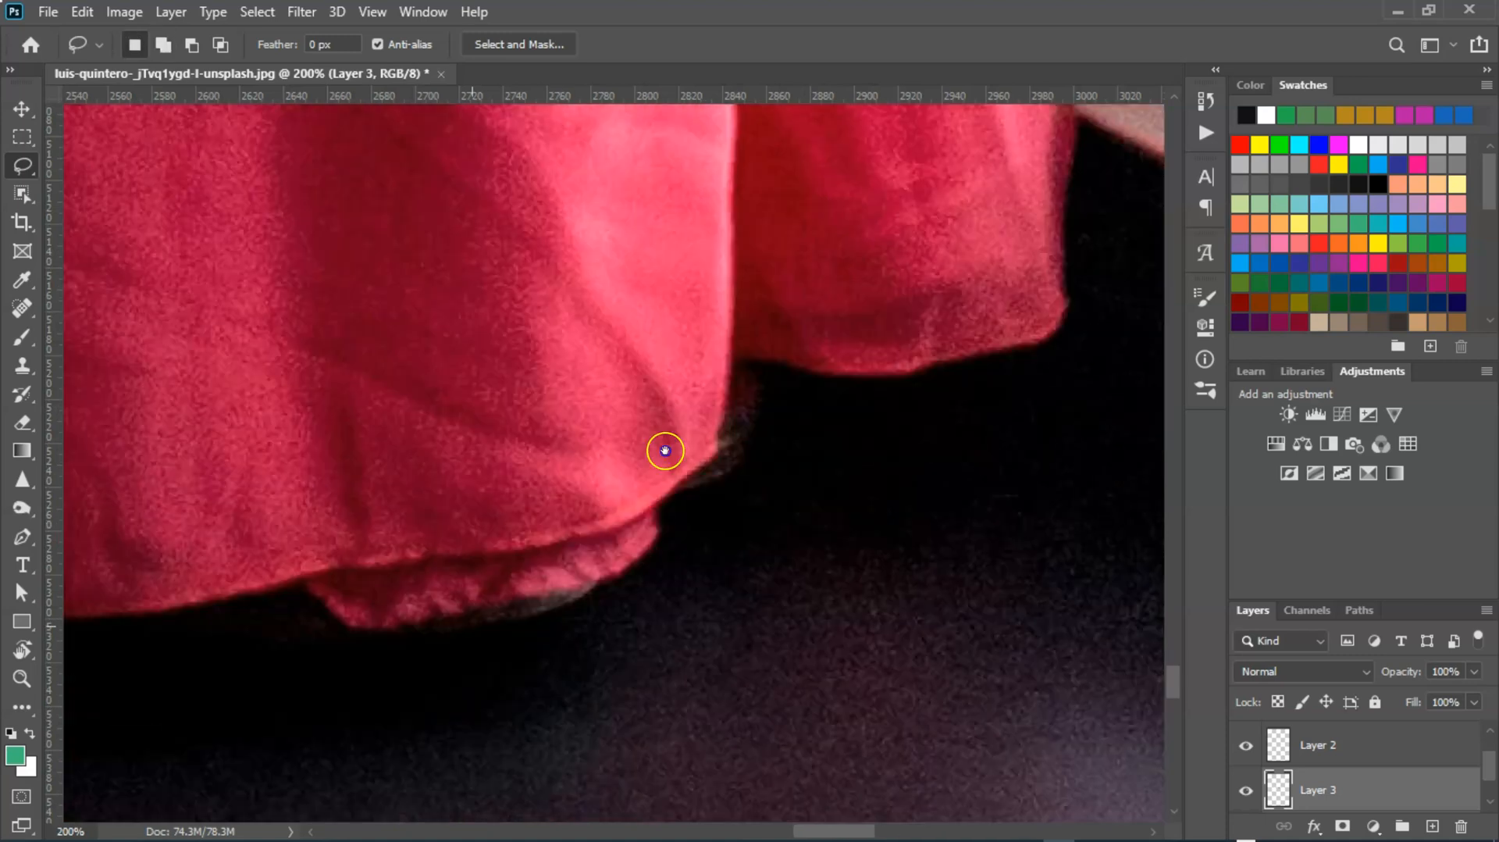
scroll(666, 450, down, 3)
drag(395, 623, 653, 525)
scroll(813, 458, up, 3)
drag(412, 379, 392, 478)
drag(726, 584, 690, 678)
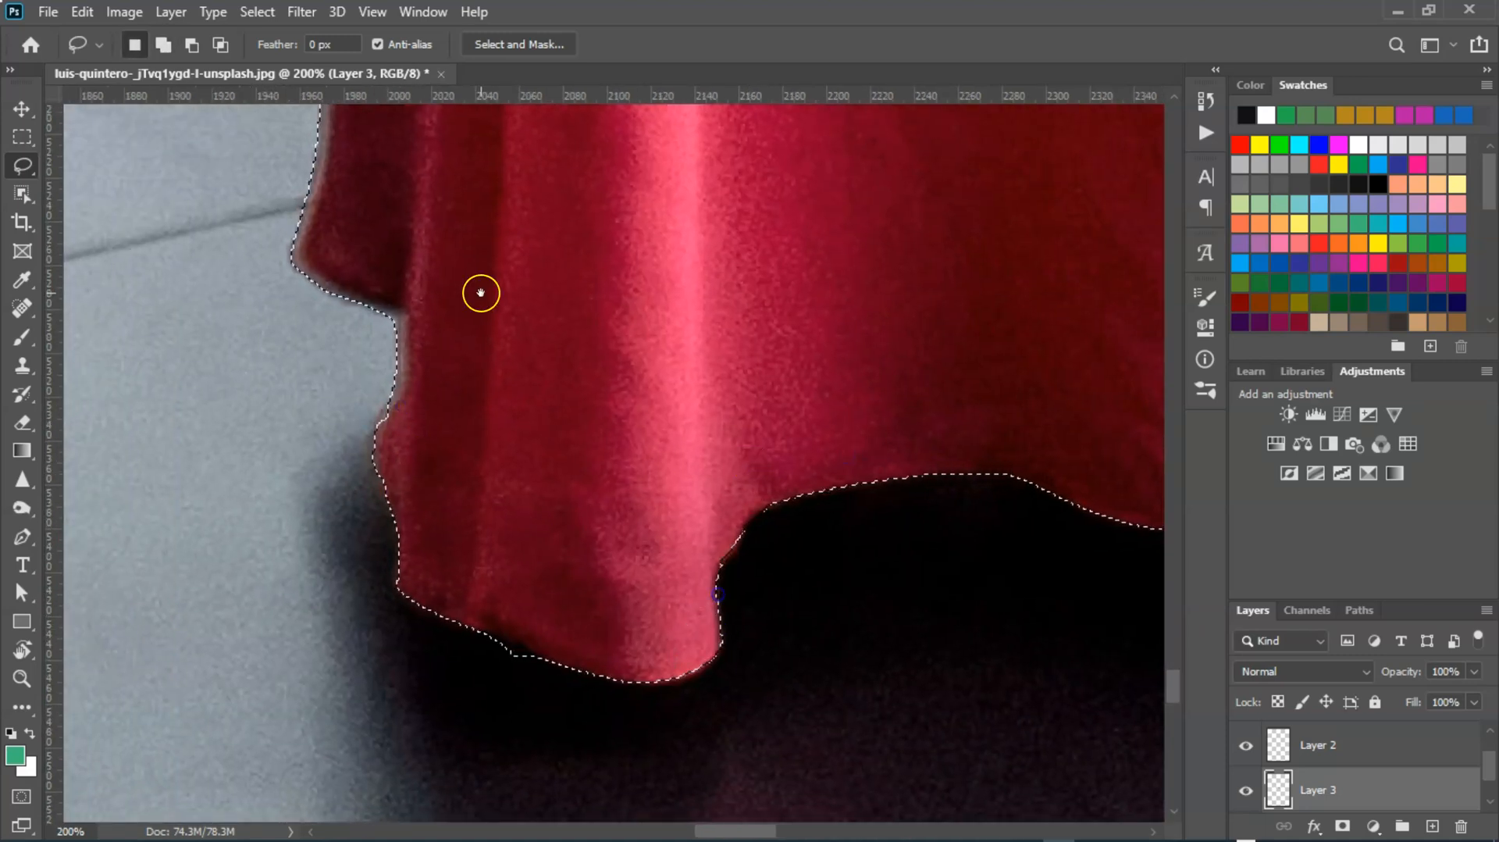
- Copy the selected skirt and waistband from the Background onto a new layer
scroll(480, 292, down, 7)
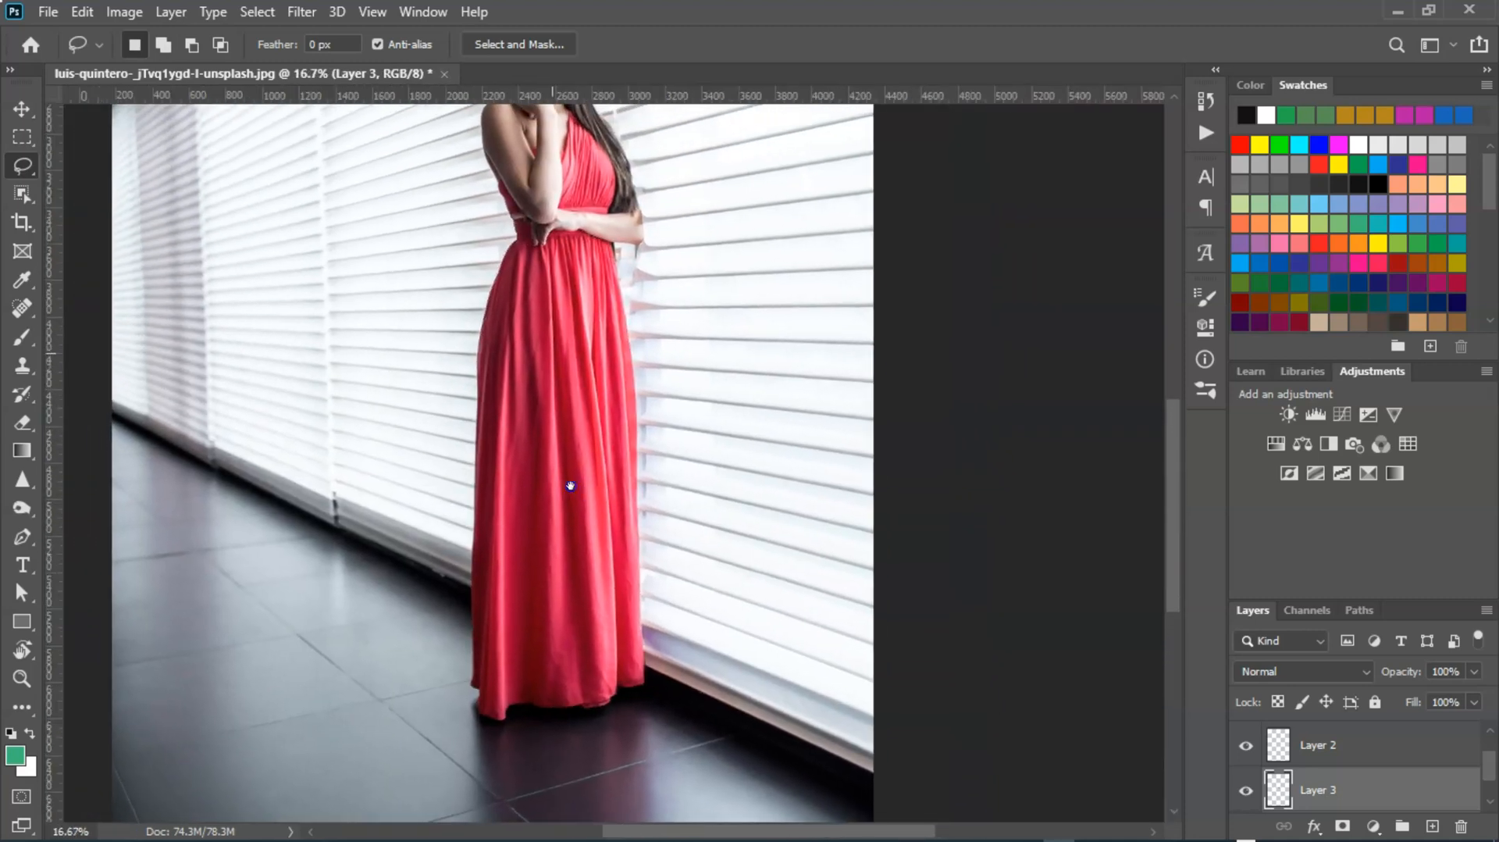
drag(570, 485, 588, 492)
scroll(1419, 795, down, 1)
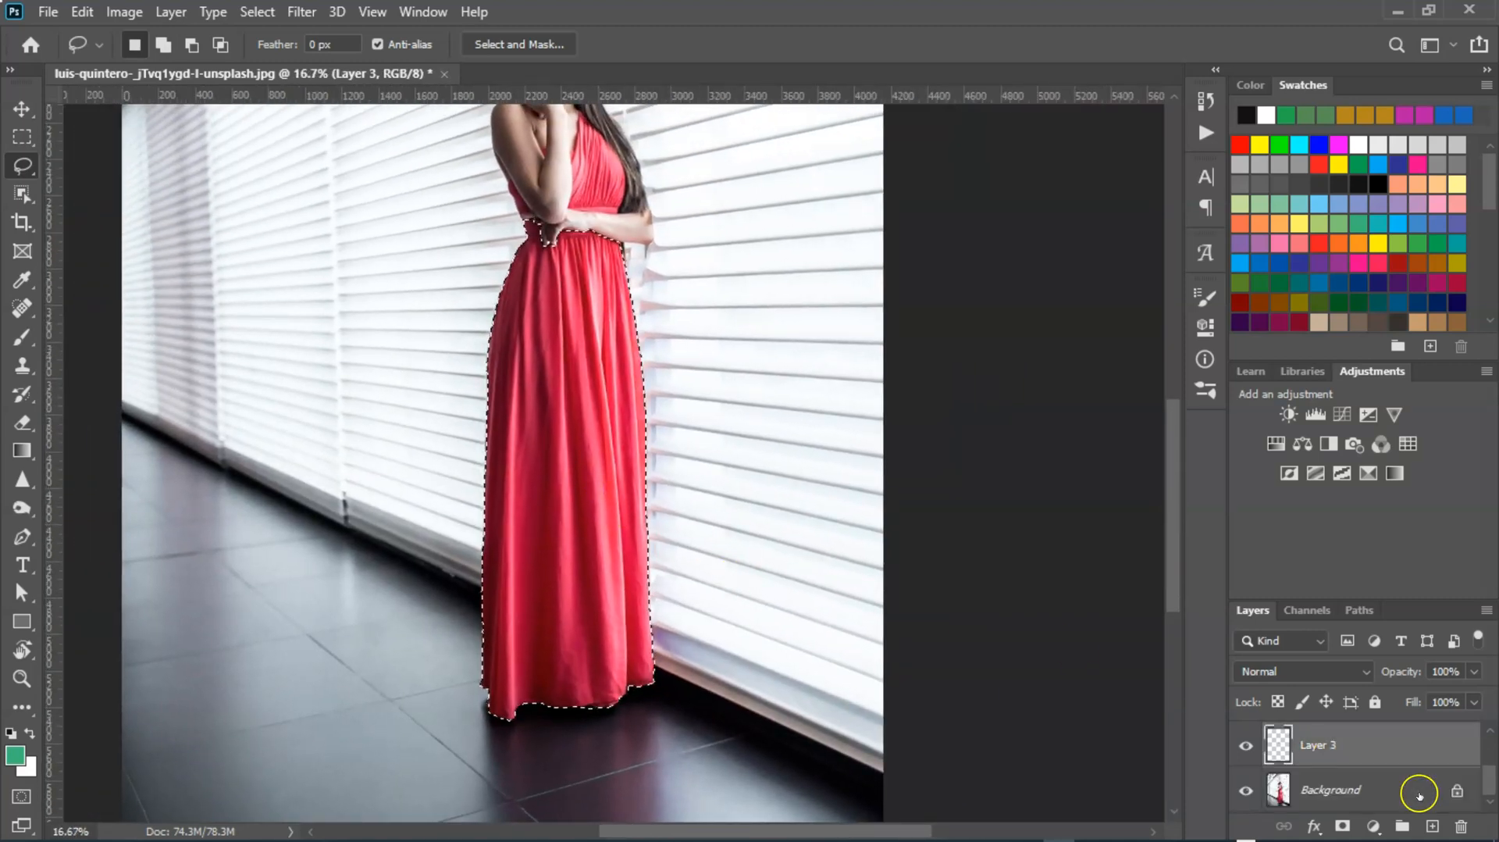
click(1415, 796)
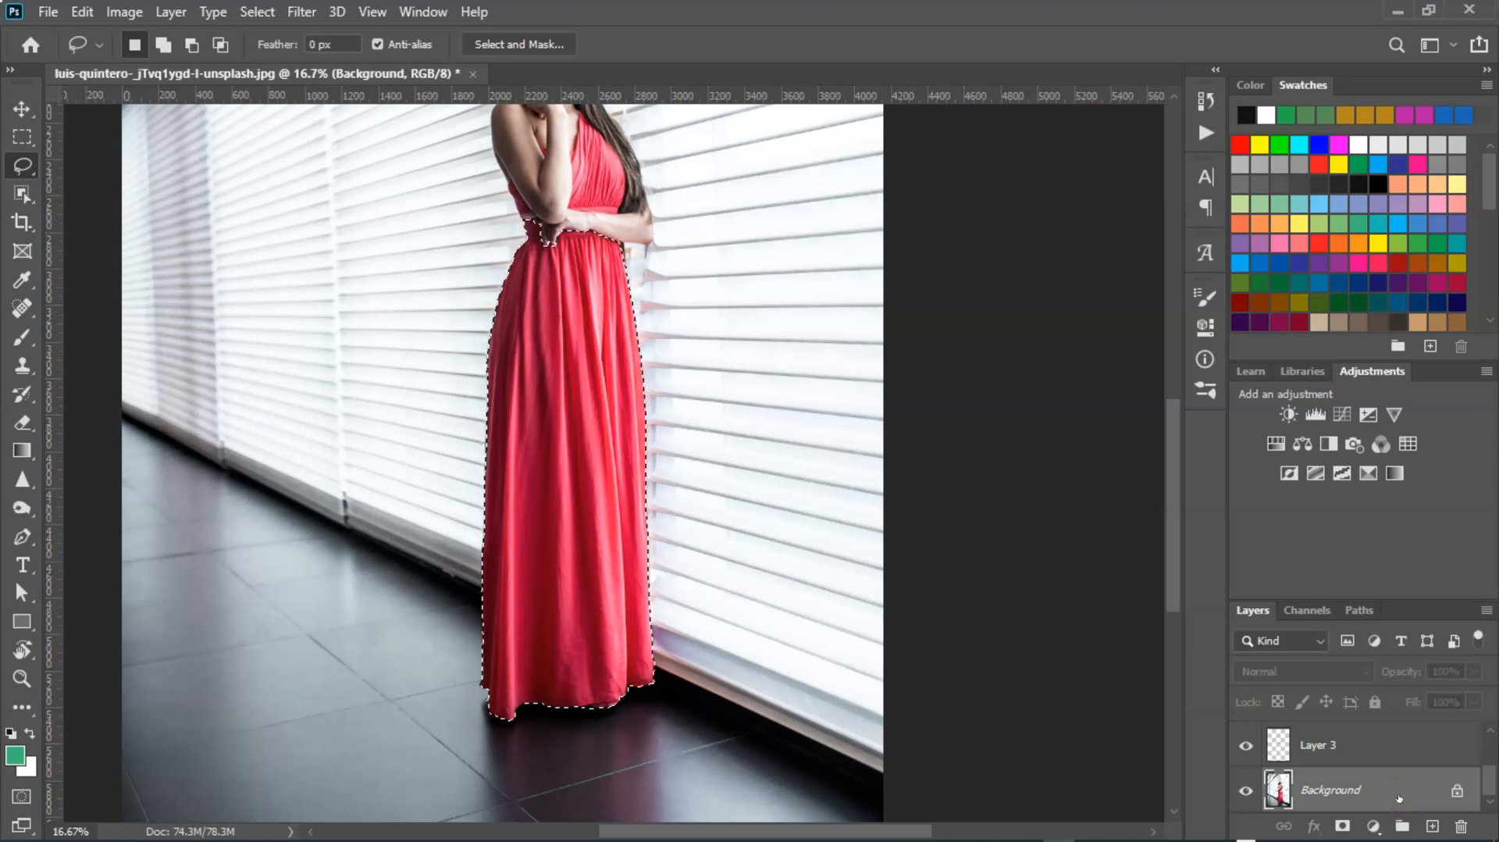
key(ctrl+j)
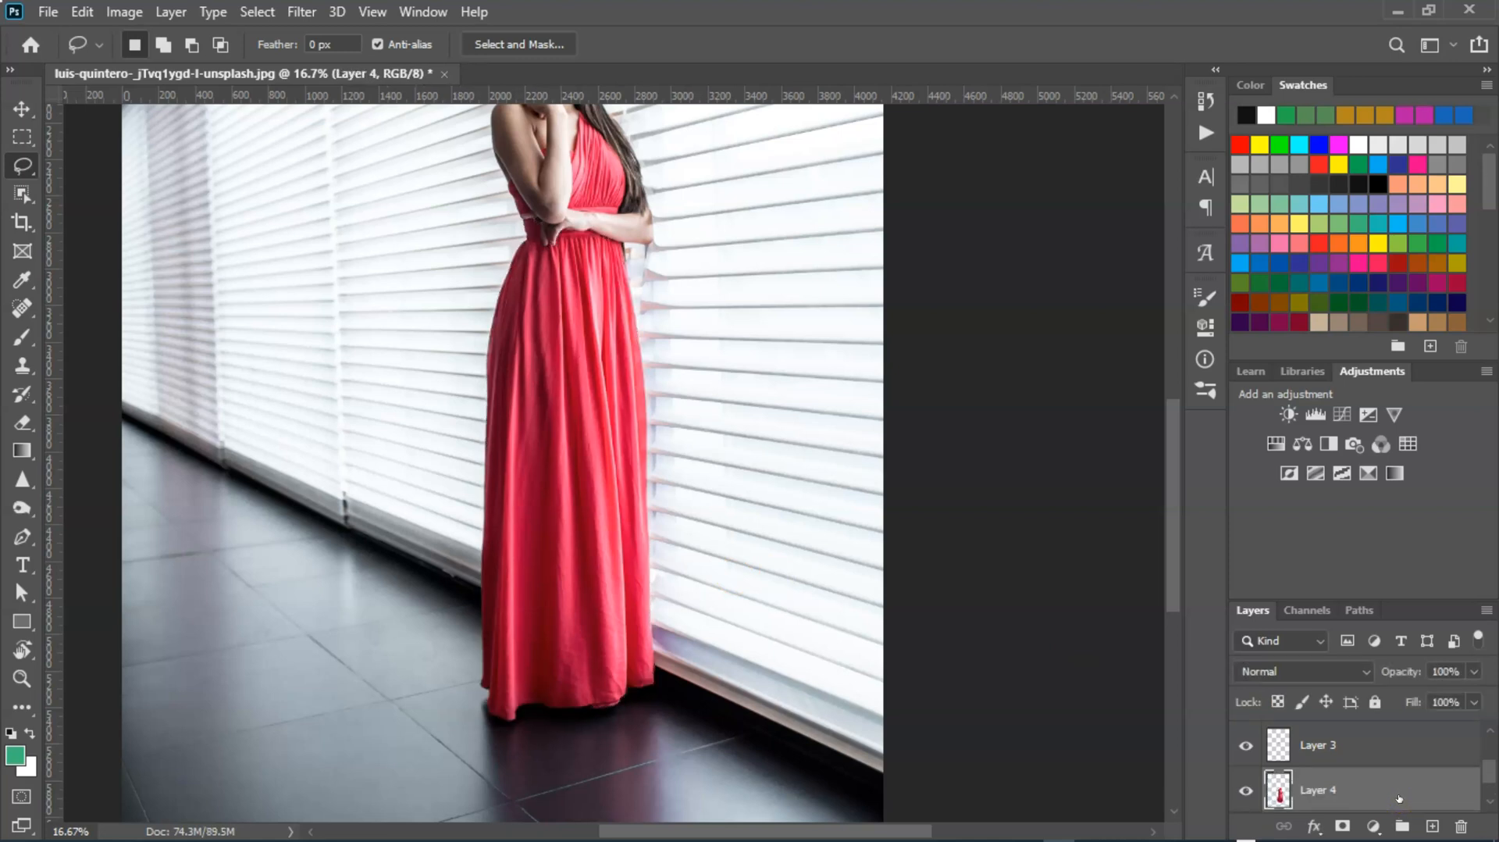
- Merge the four dress piece layers, Layer 1 through Layer 4, into a single layer
scroll(1389, 790, down, 1)
scroll(1388, 790, up, 1)
scroll(1388, 790, up, 2)
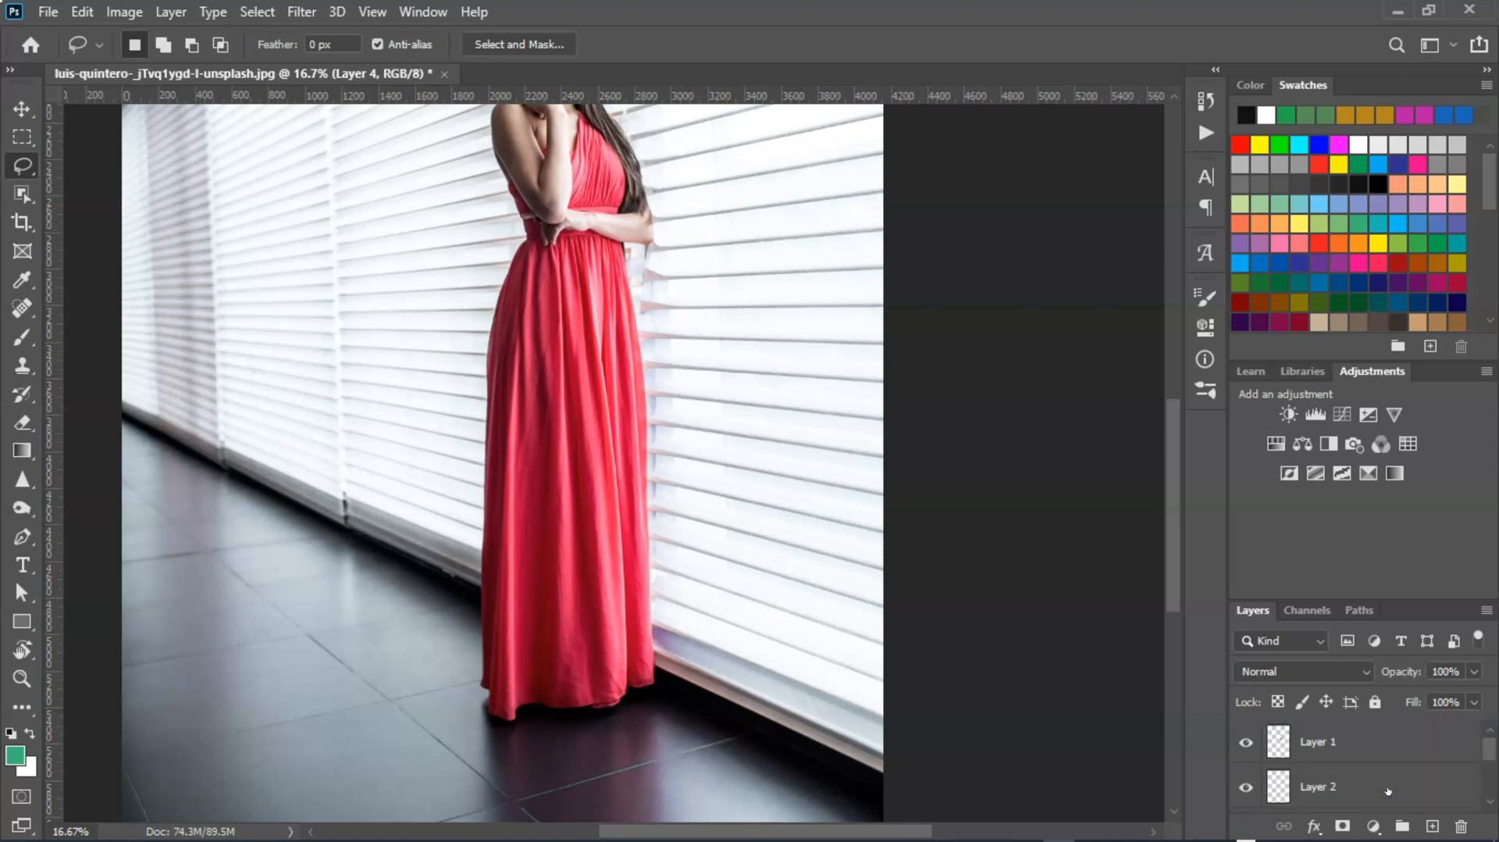
shift+click(1383, 744)
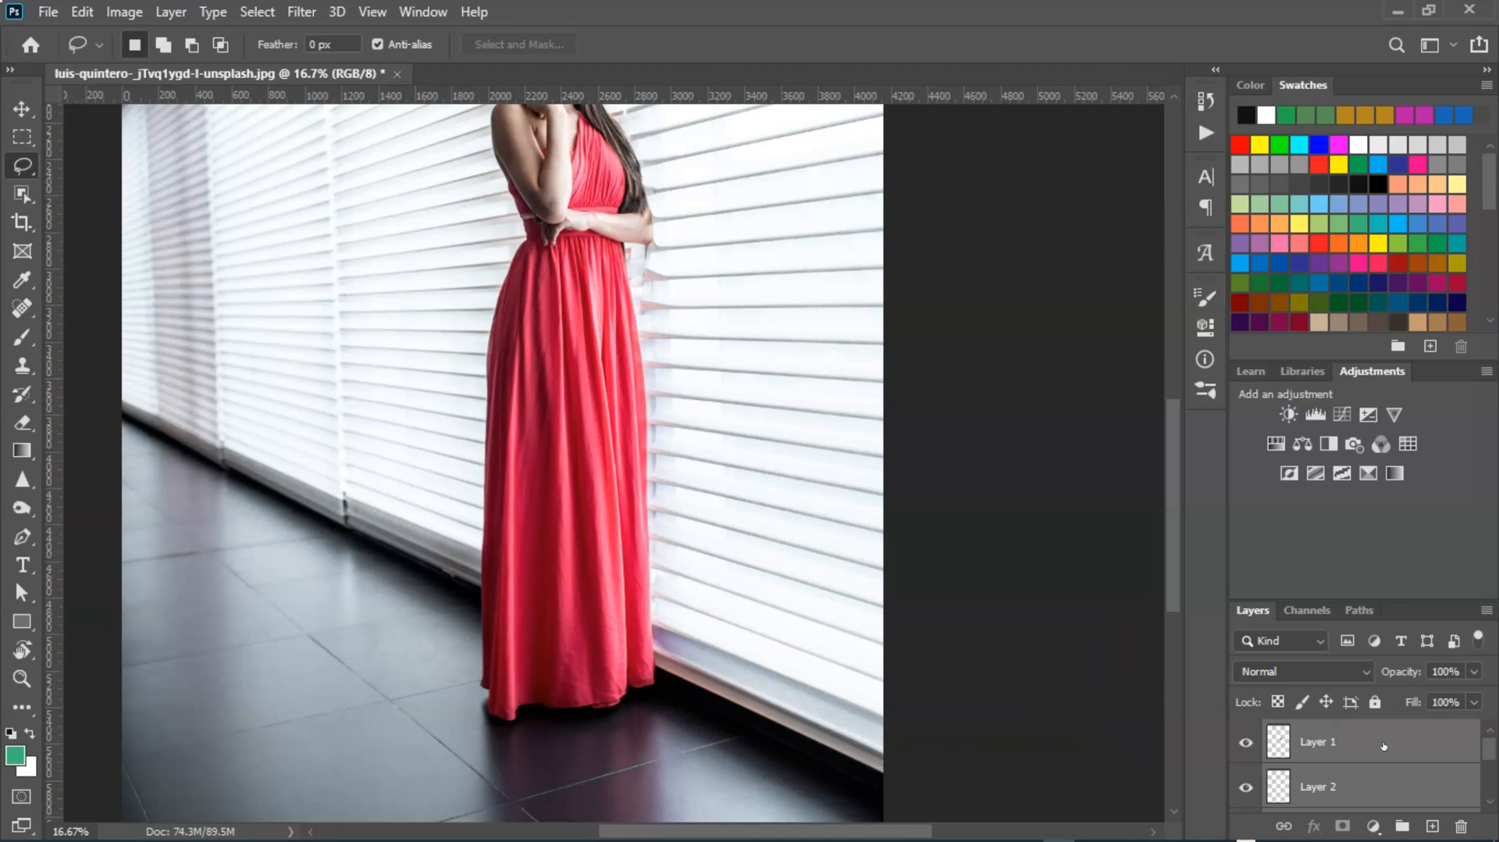
right_click(1384, 742)
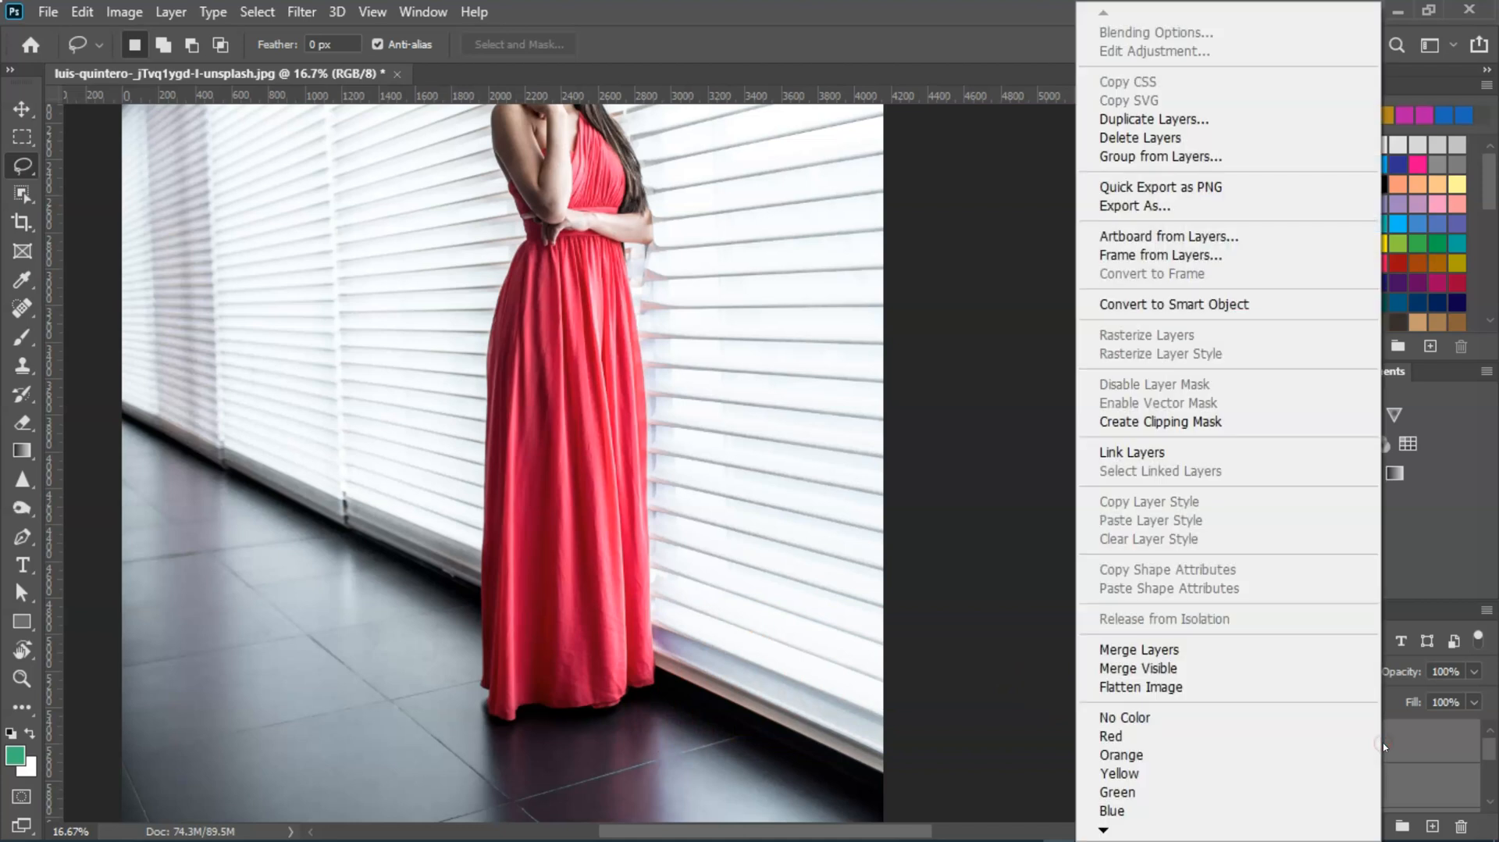
click(1177, 652)
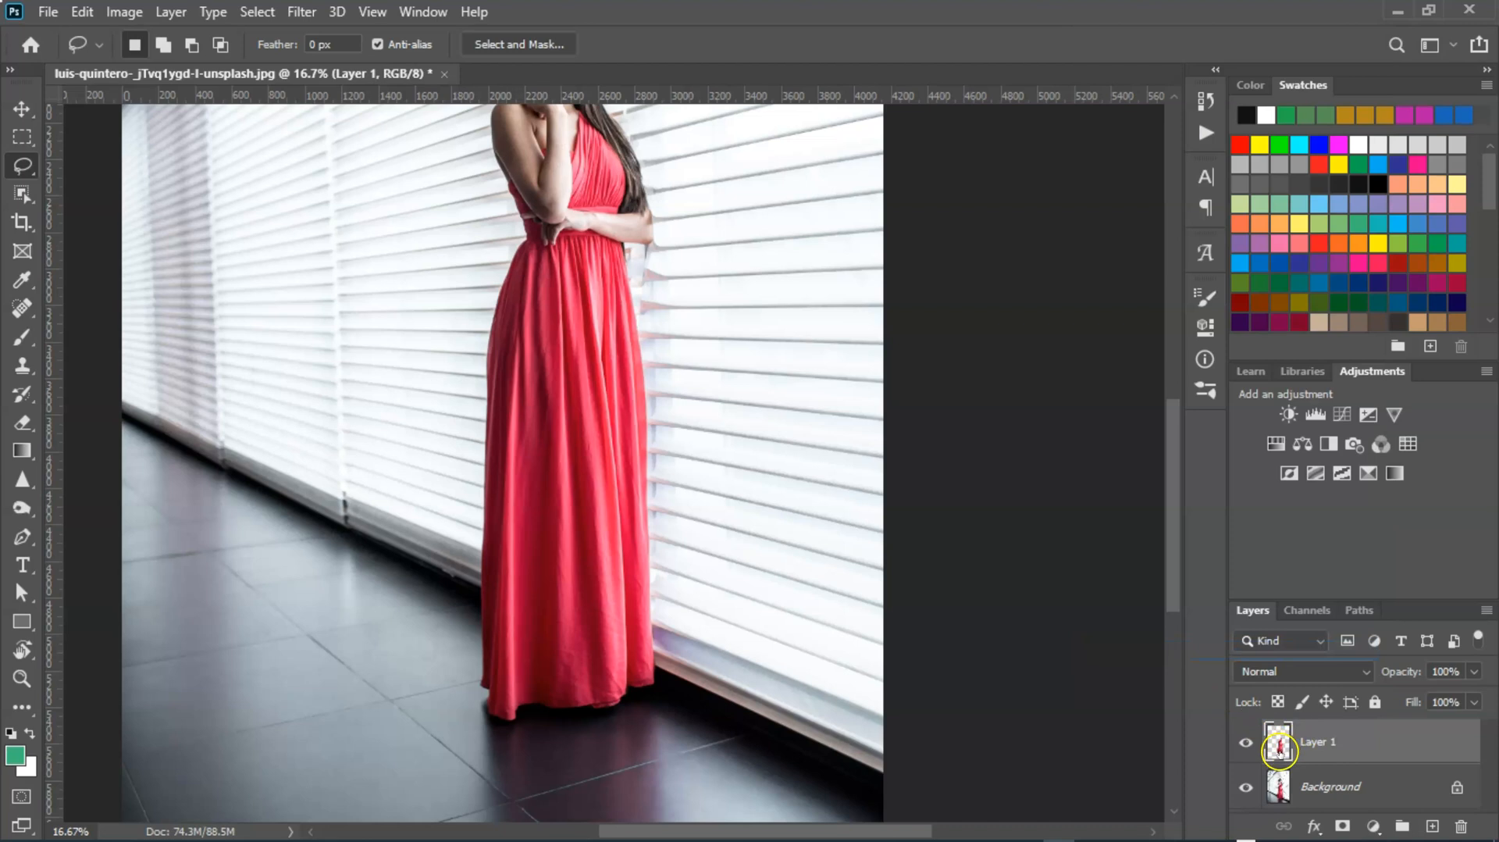
- Check the merged dress layer's coverage by loading its outline as a selection, and deselect it
scroll(754, 604, up, 3)
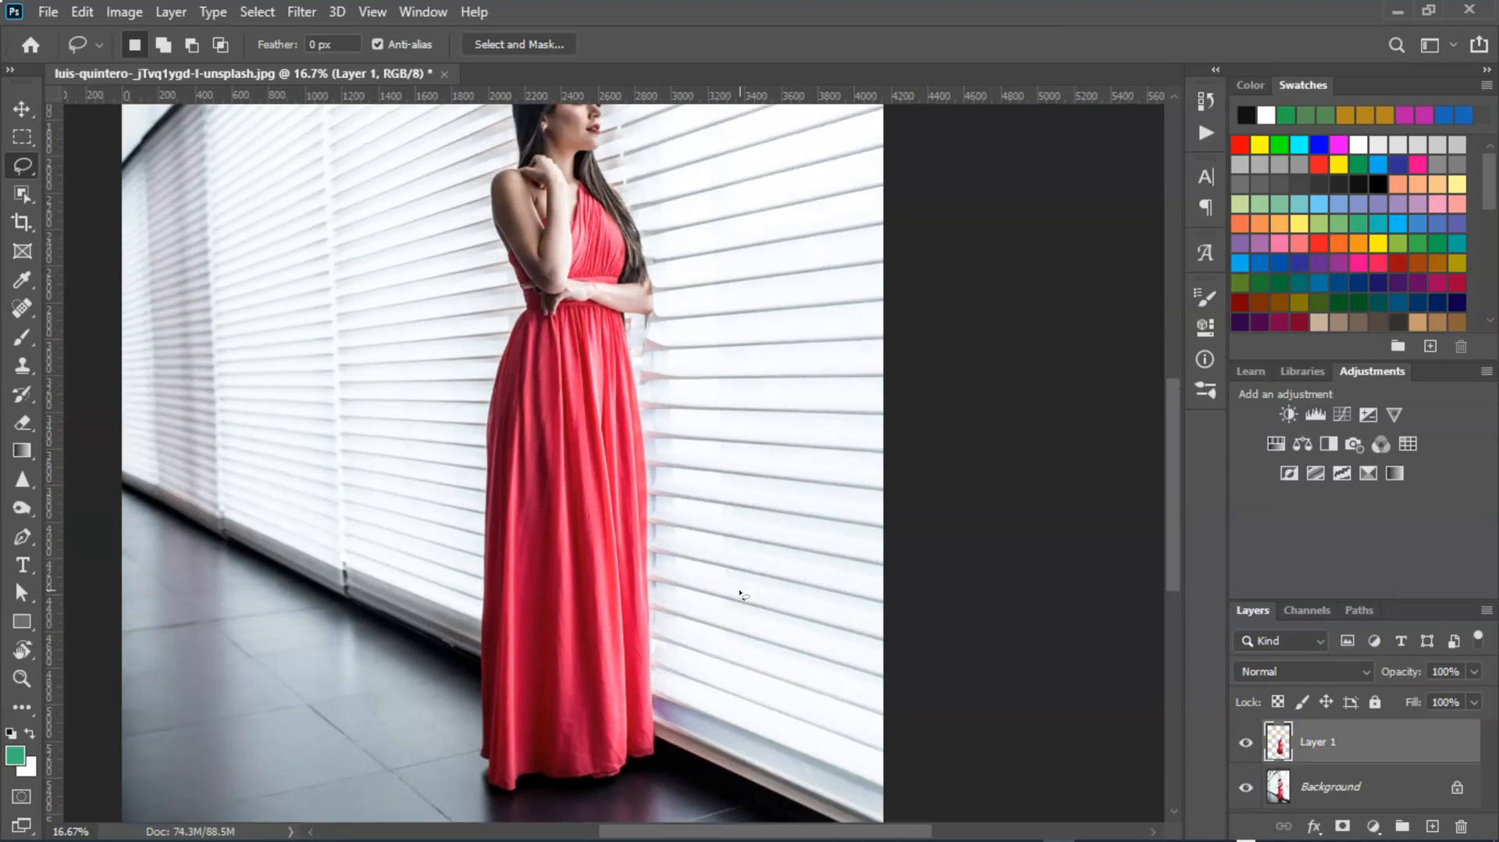
ctrl+click(1280, 748)
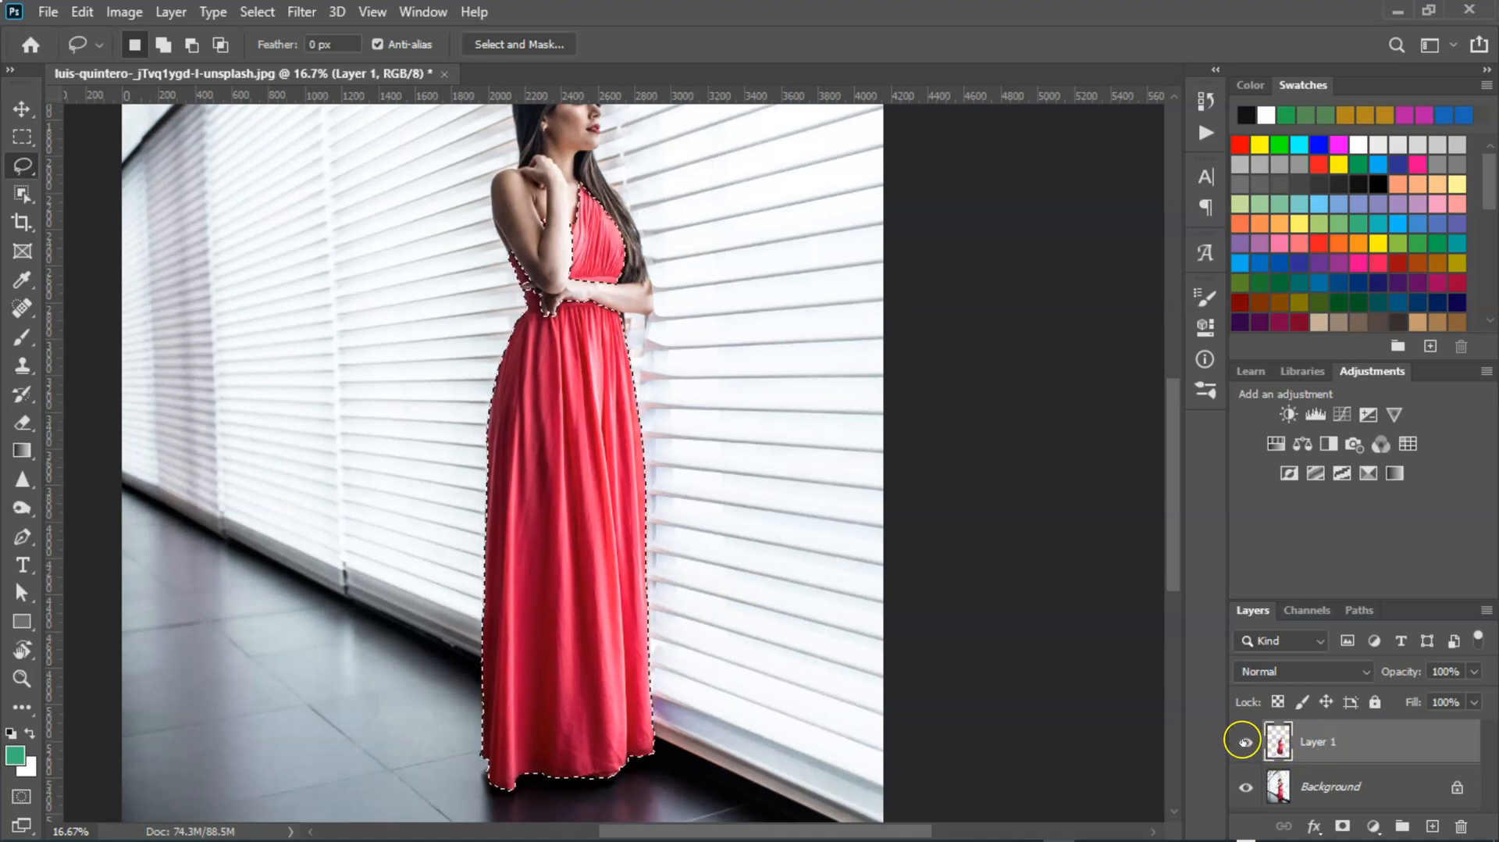
click(23, 137)
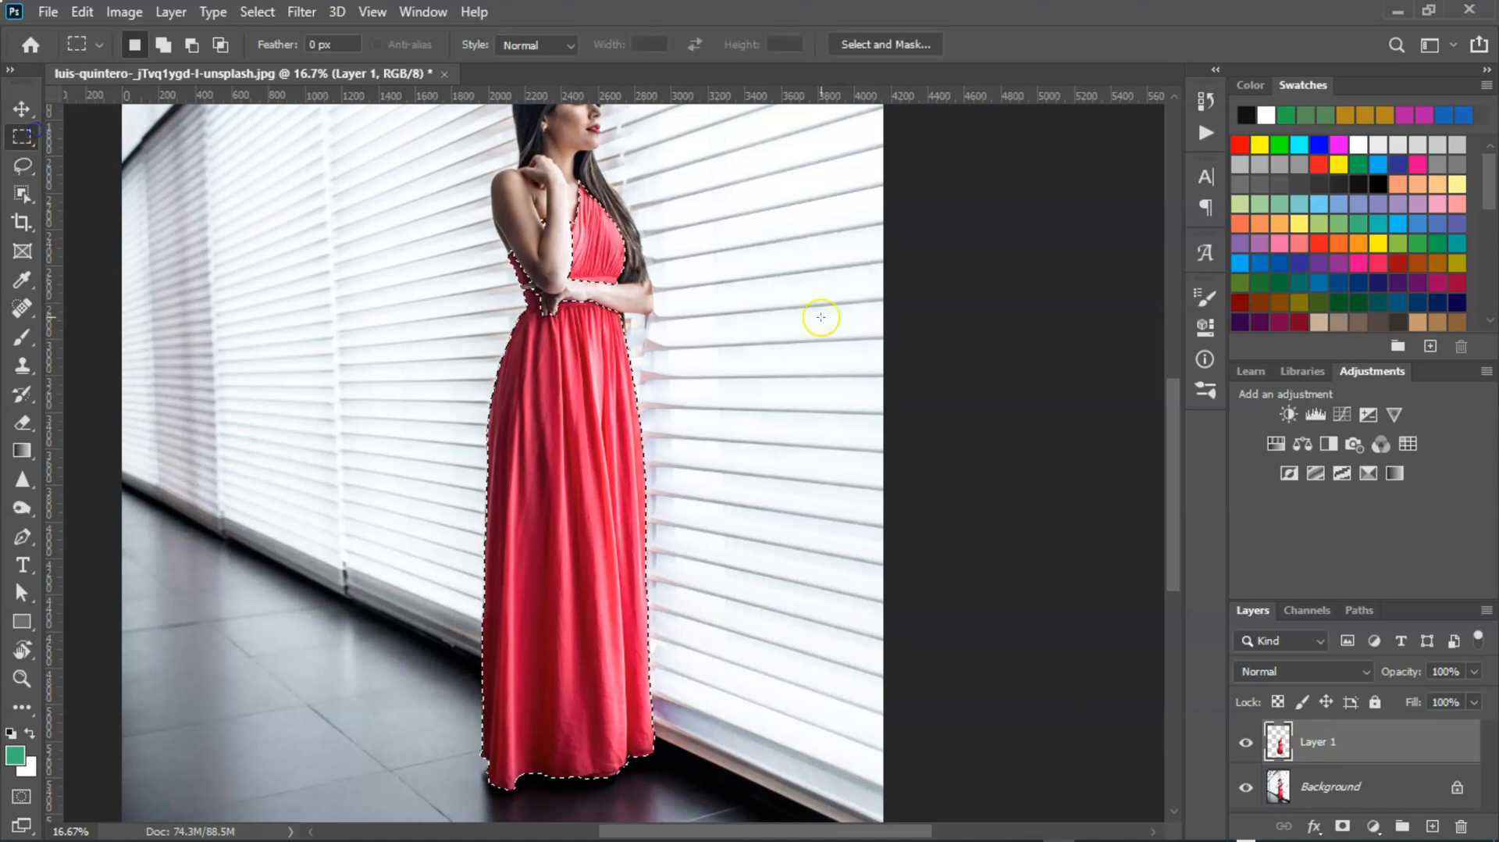
click(759, 344)
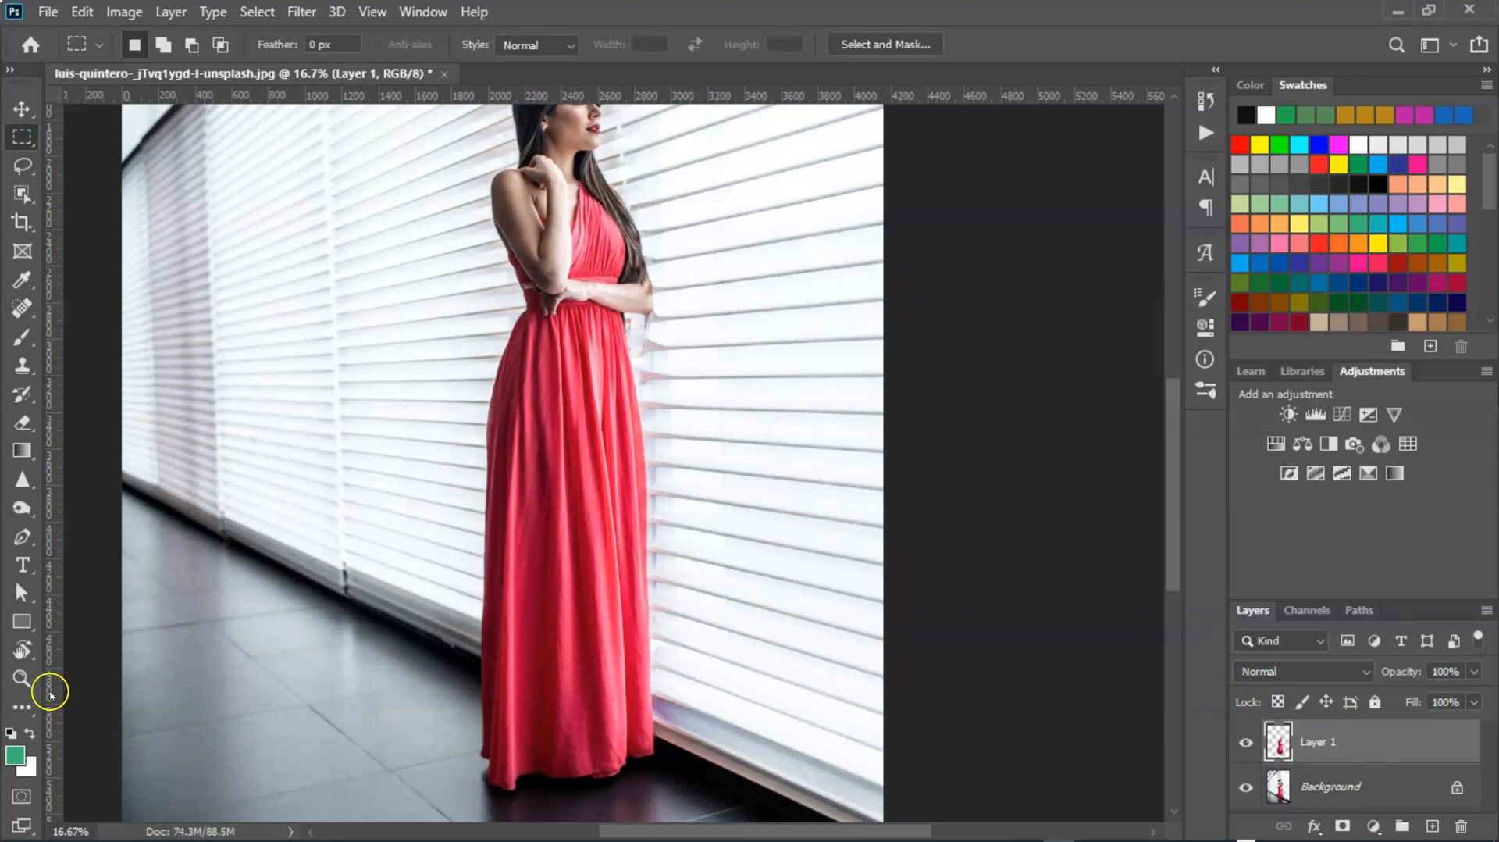
- Draw a rectangle shape about 1054 × 3467 px covering the whole dress
click(26, 623)
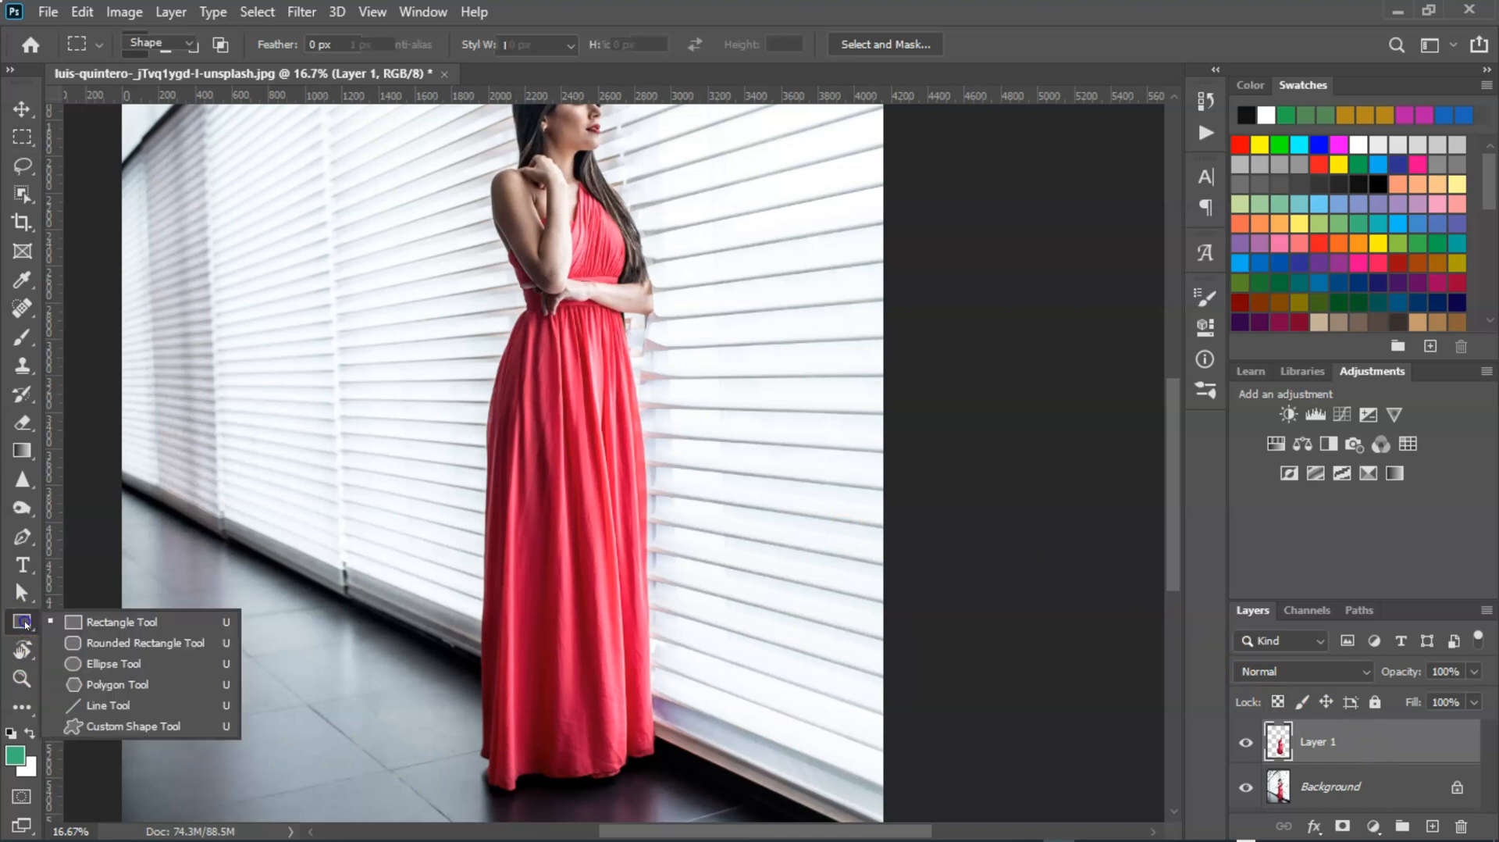
click(136, 624)
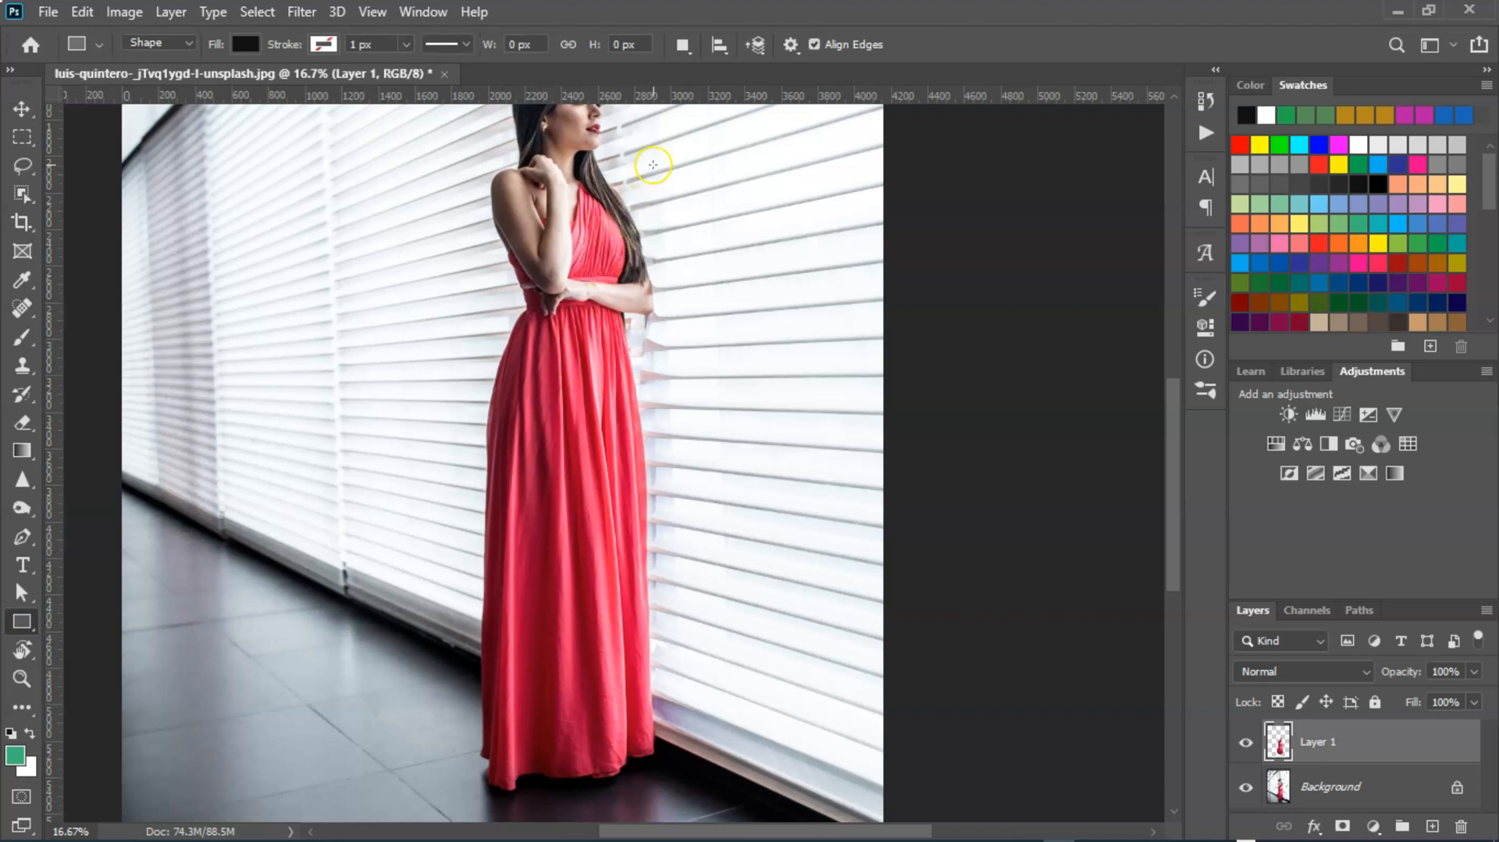
drag(662, 165, 470, 797)
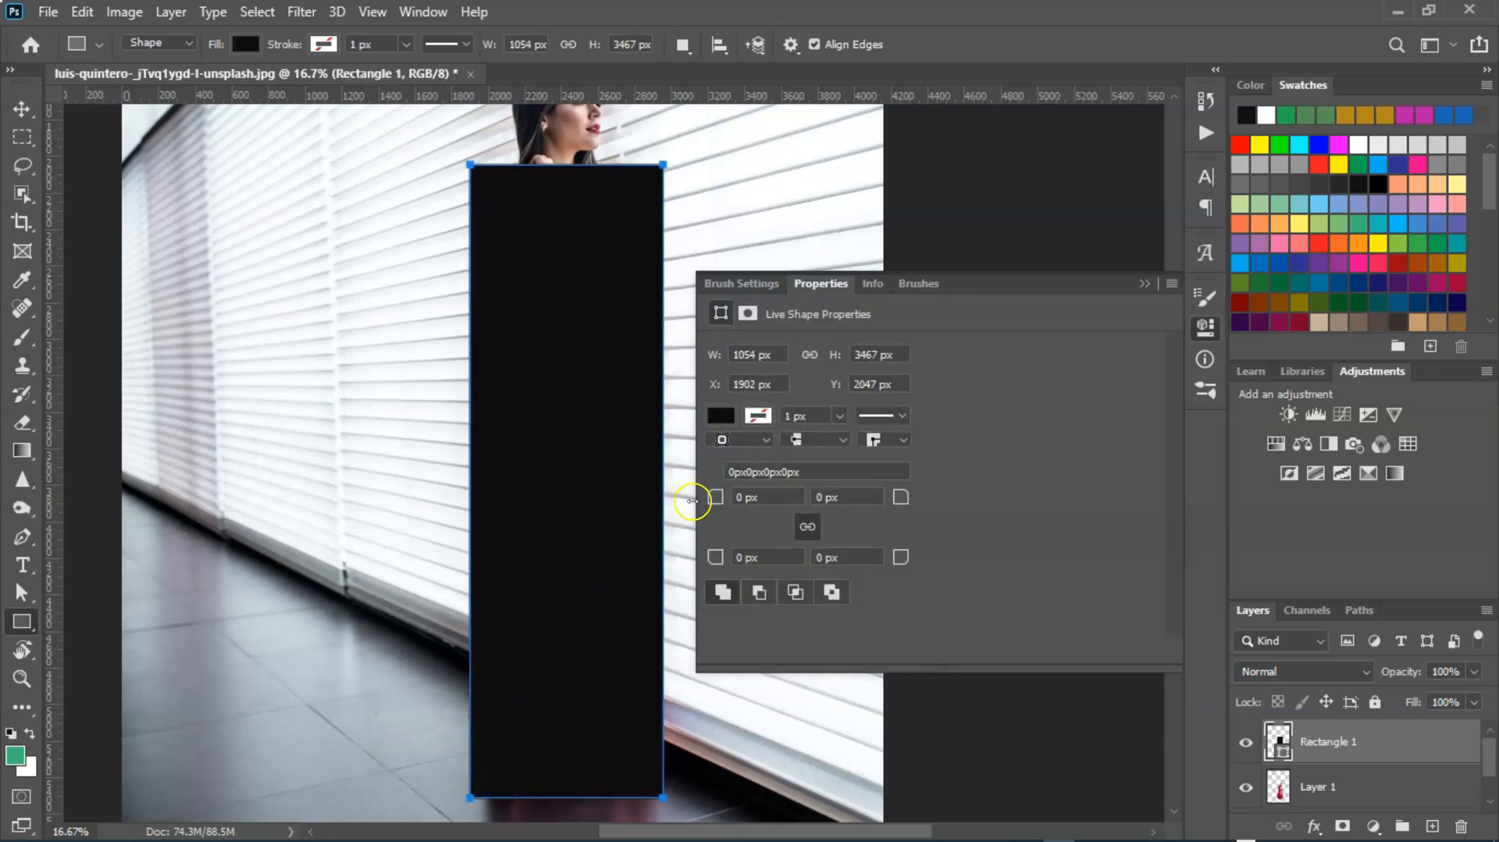
- Change the rectangle's fill to the recently used green and collapse its properties
click(720, 414)
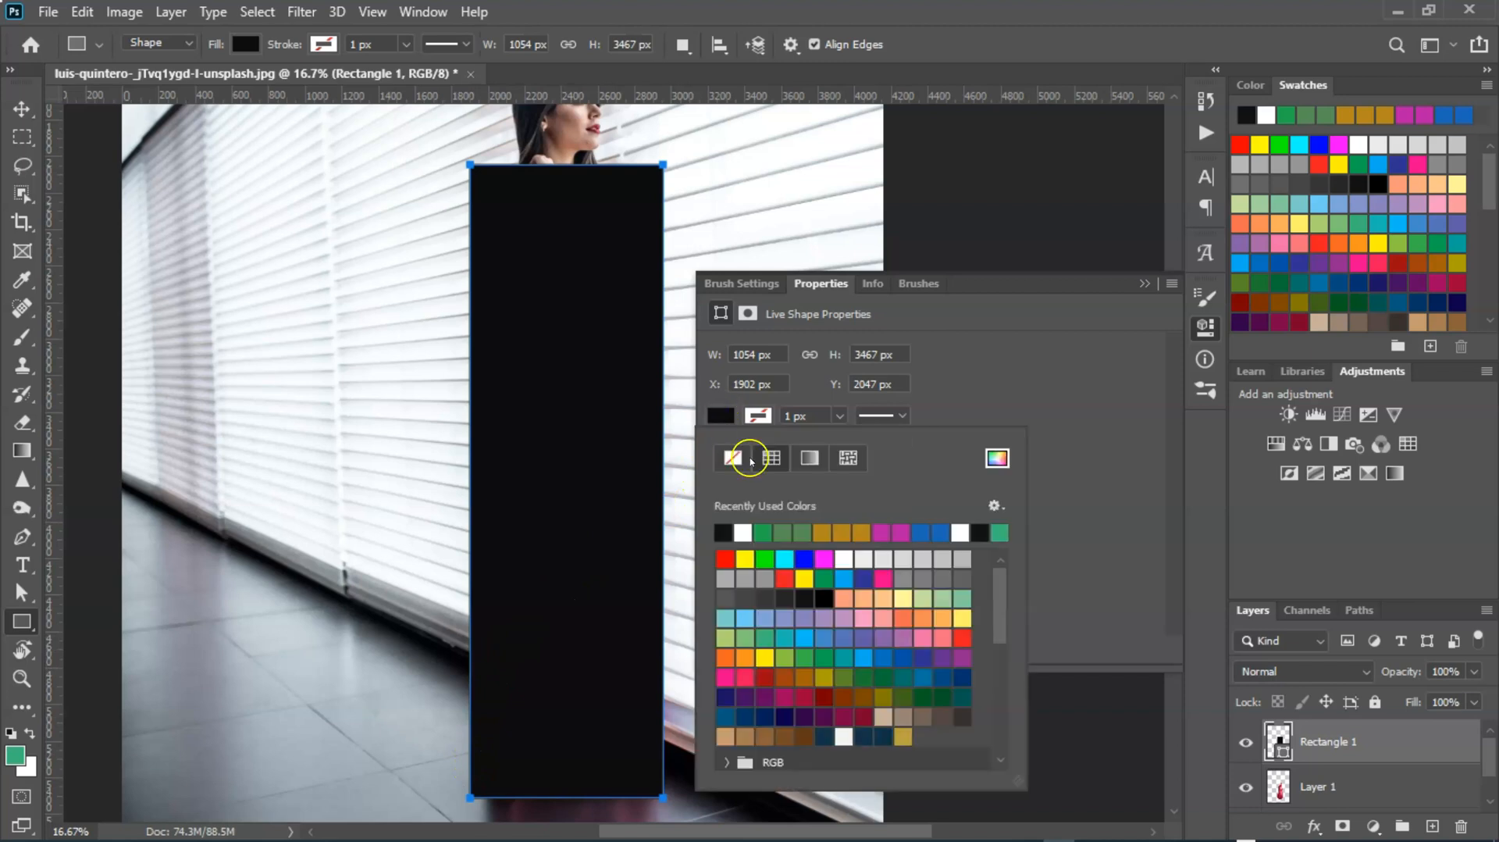
click(767, 532)
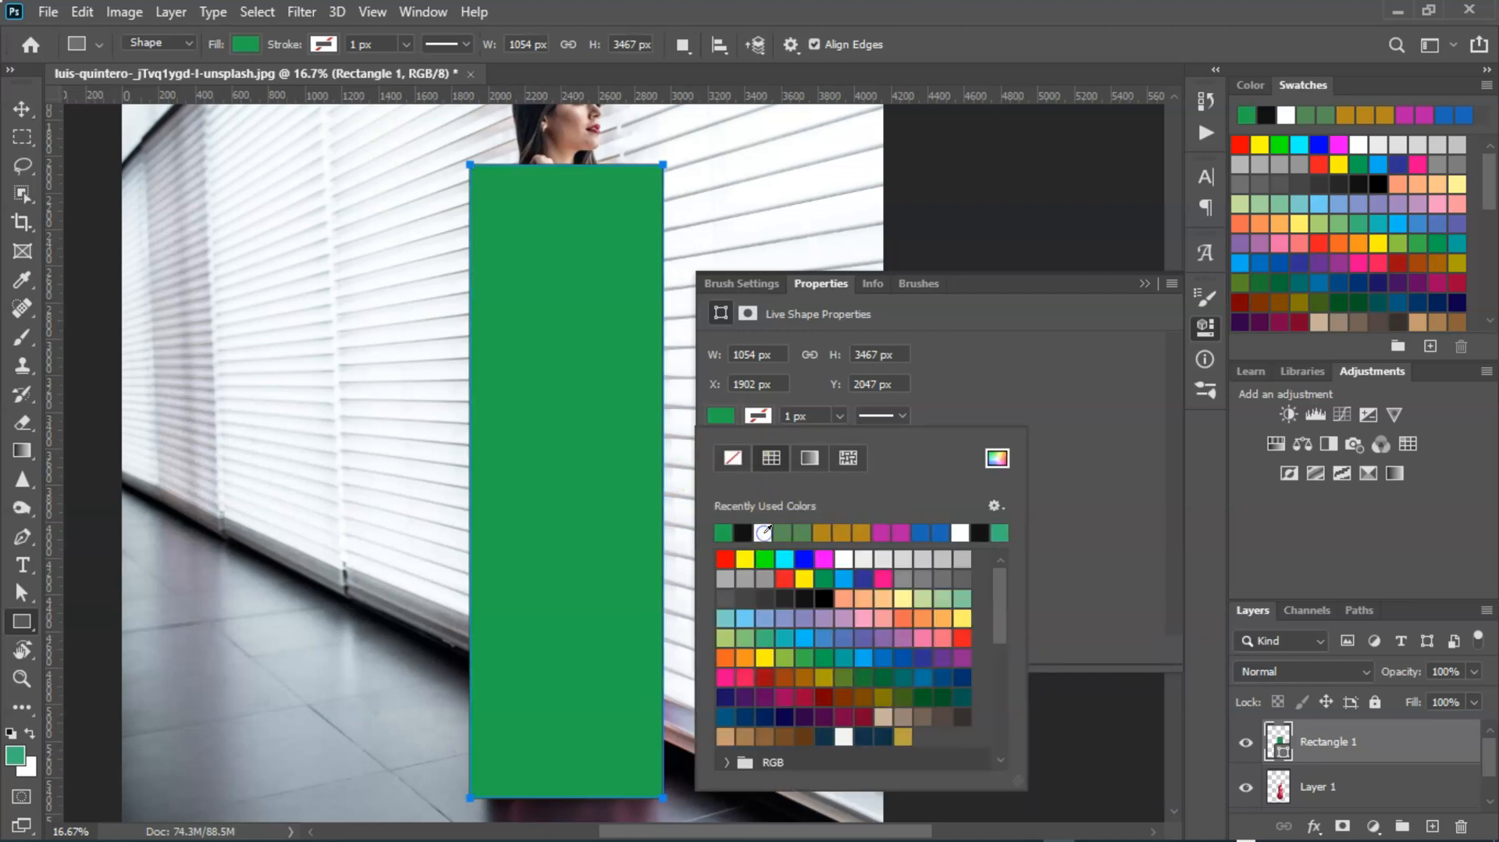
click(1145, 285)
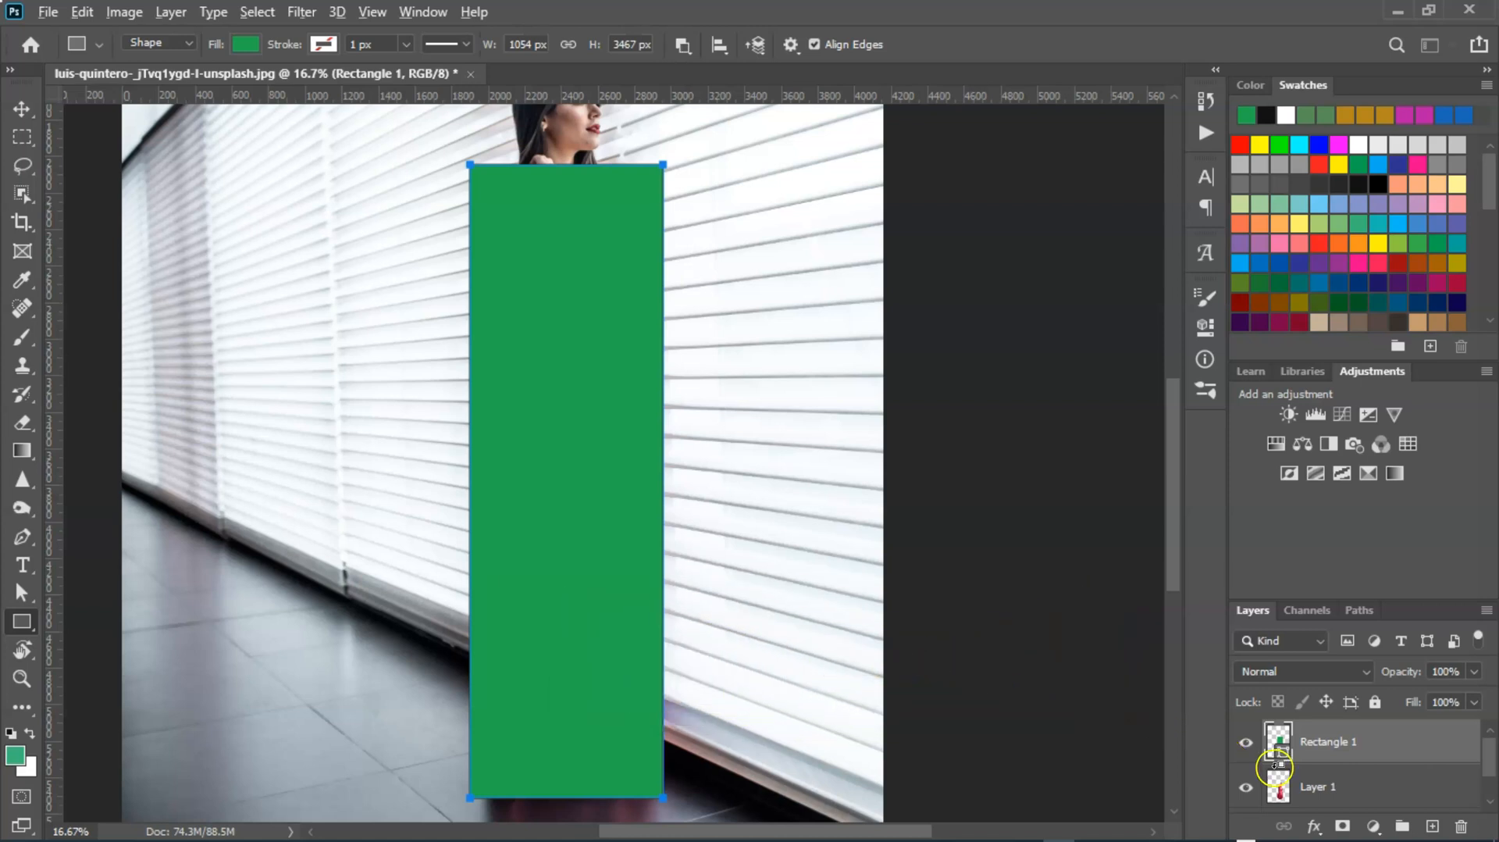
- Clip the green rectangle to the dress layer beneath it and set its blend mode to Color
alt+click(1275, 766)
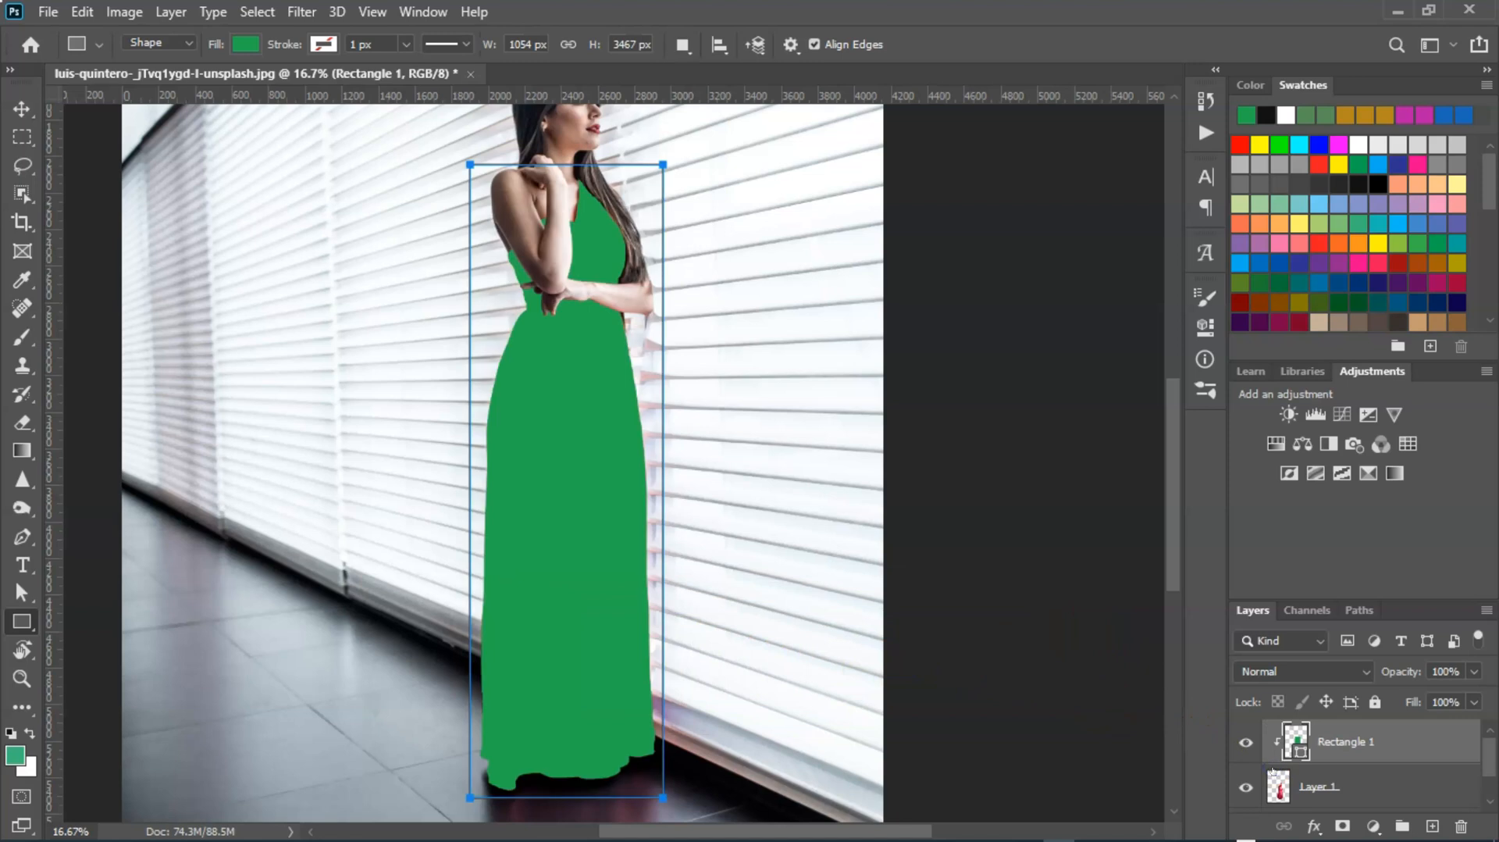
click(1366, 673)
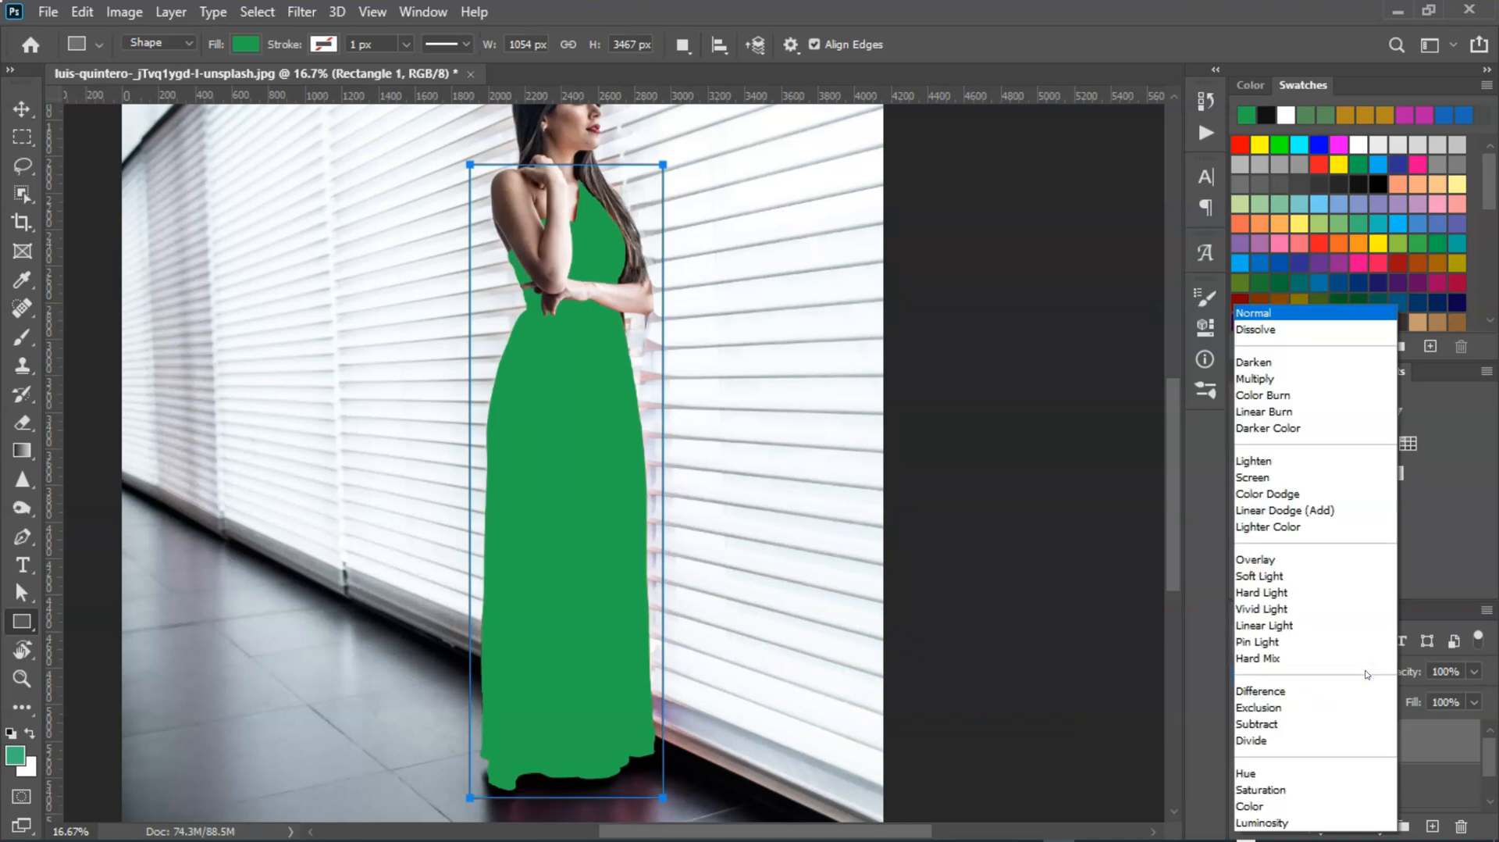
click(1270, 807)
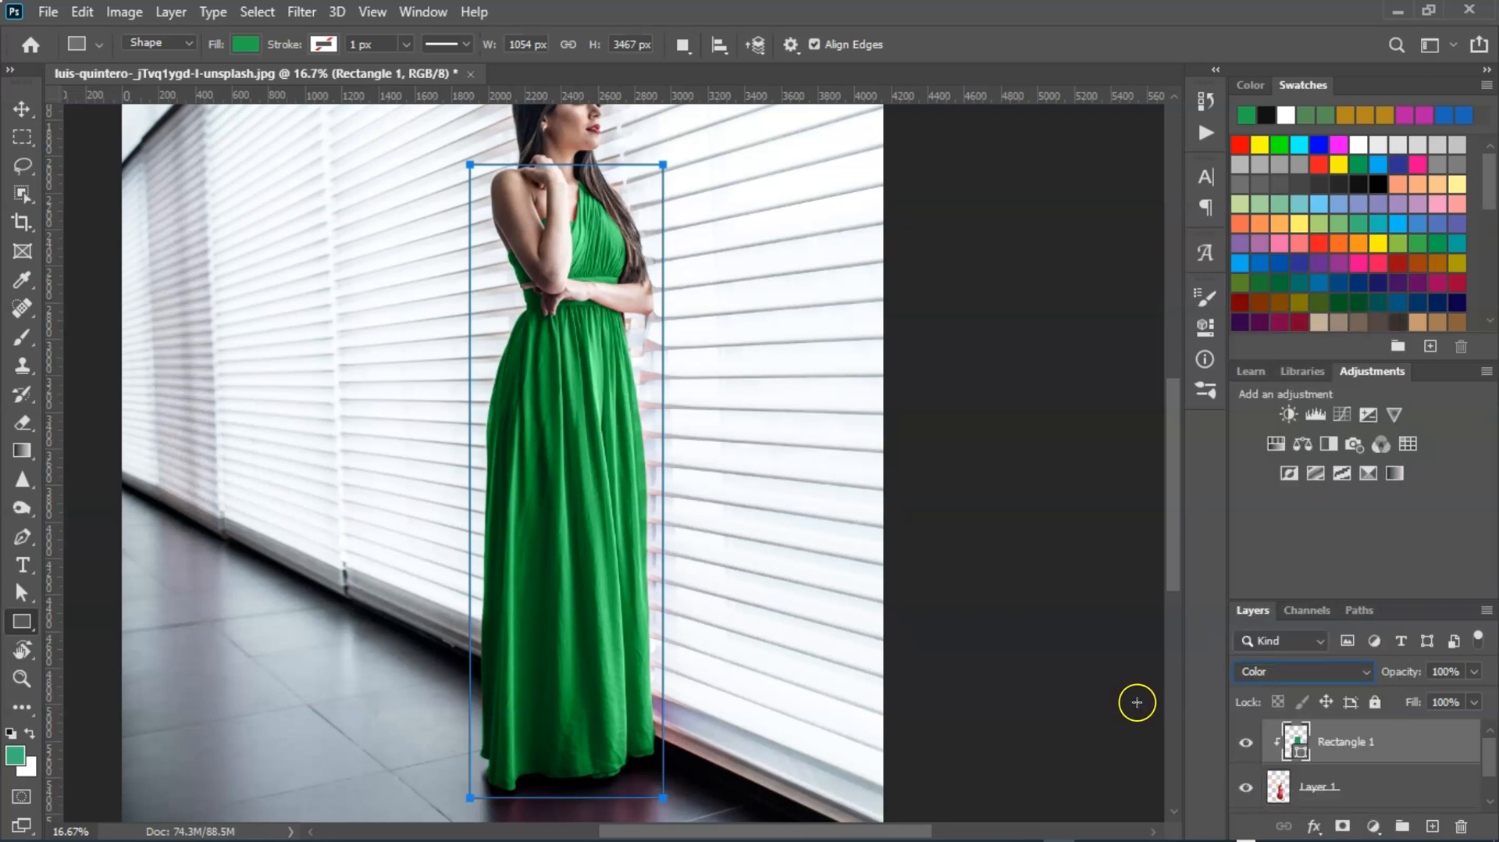
click(23, 138)
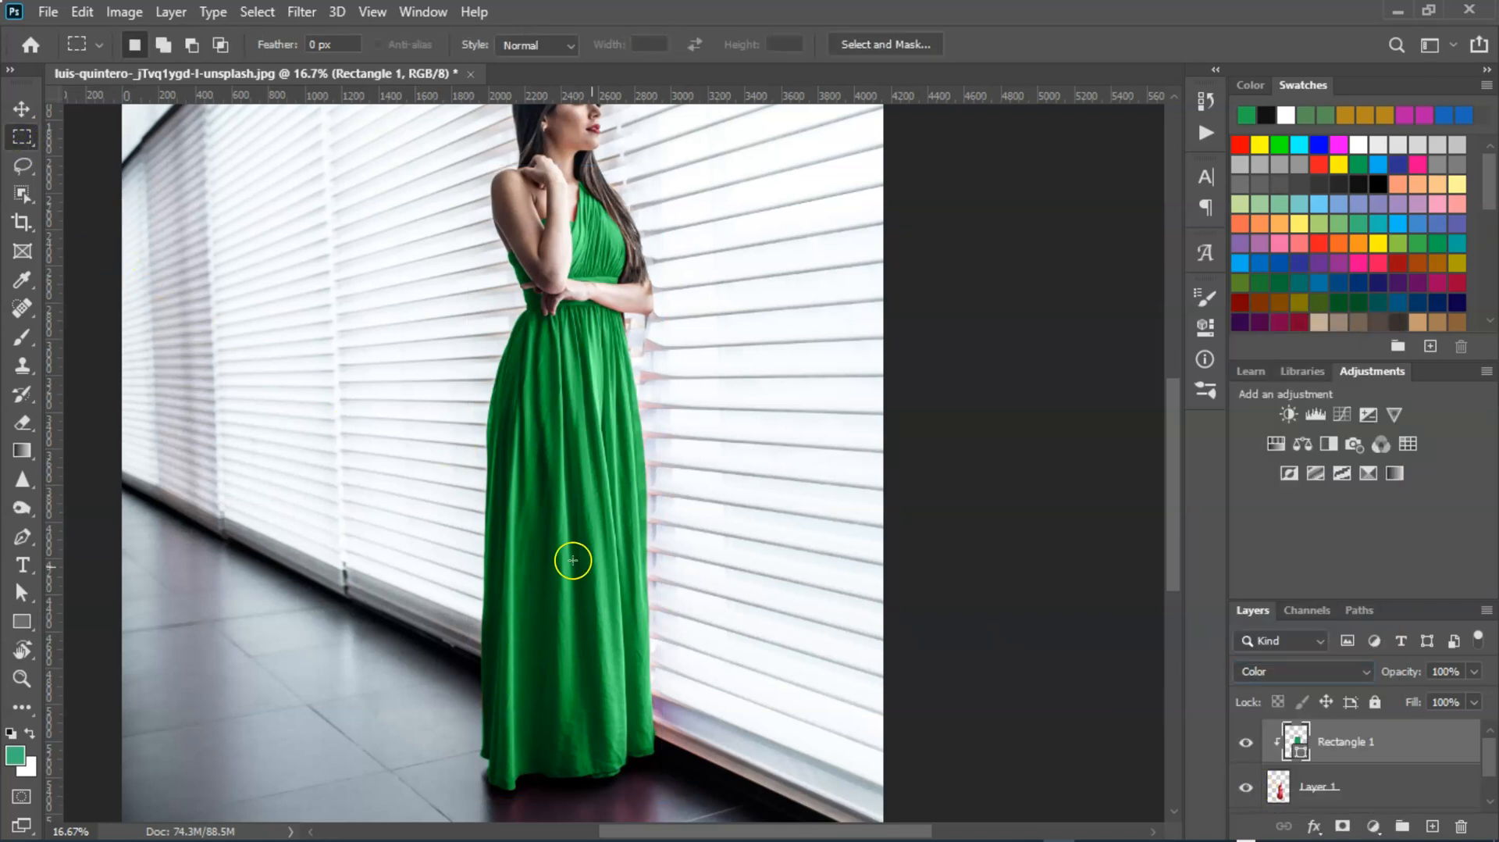
scroll(642, 508, down, 1)
drag(640, 525, 657, 484)
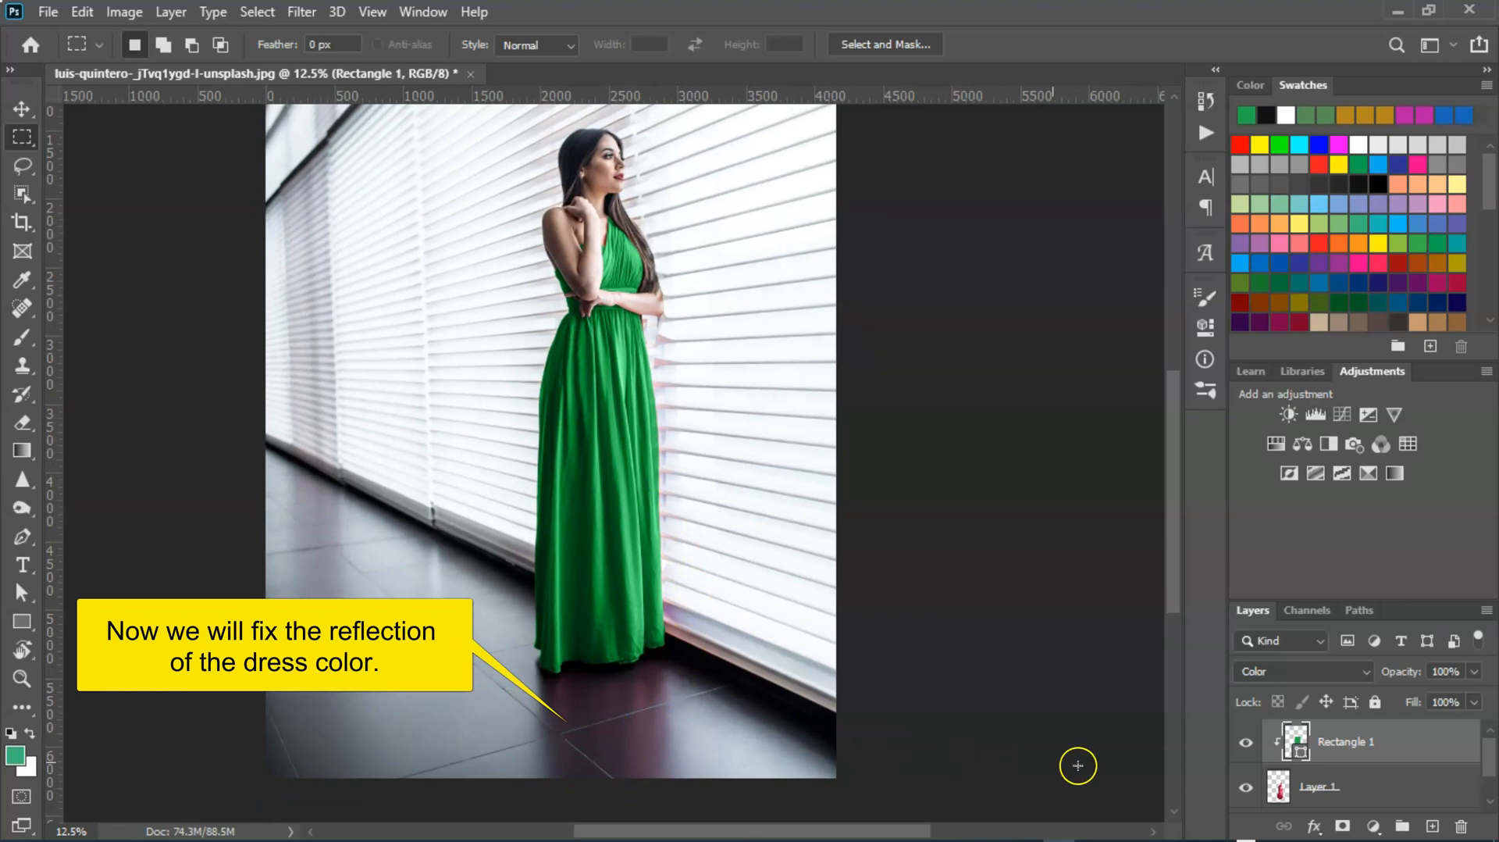
- Copy the hex code 22ab4f from the green rectangle's fill colour, keeping the fill as it is
scroll(1369, 787, down, 1)
click(1368, 787)
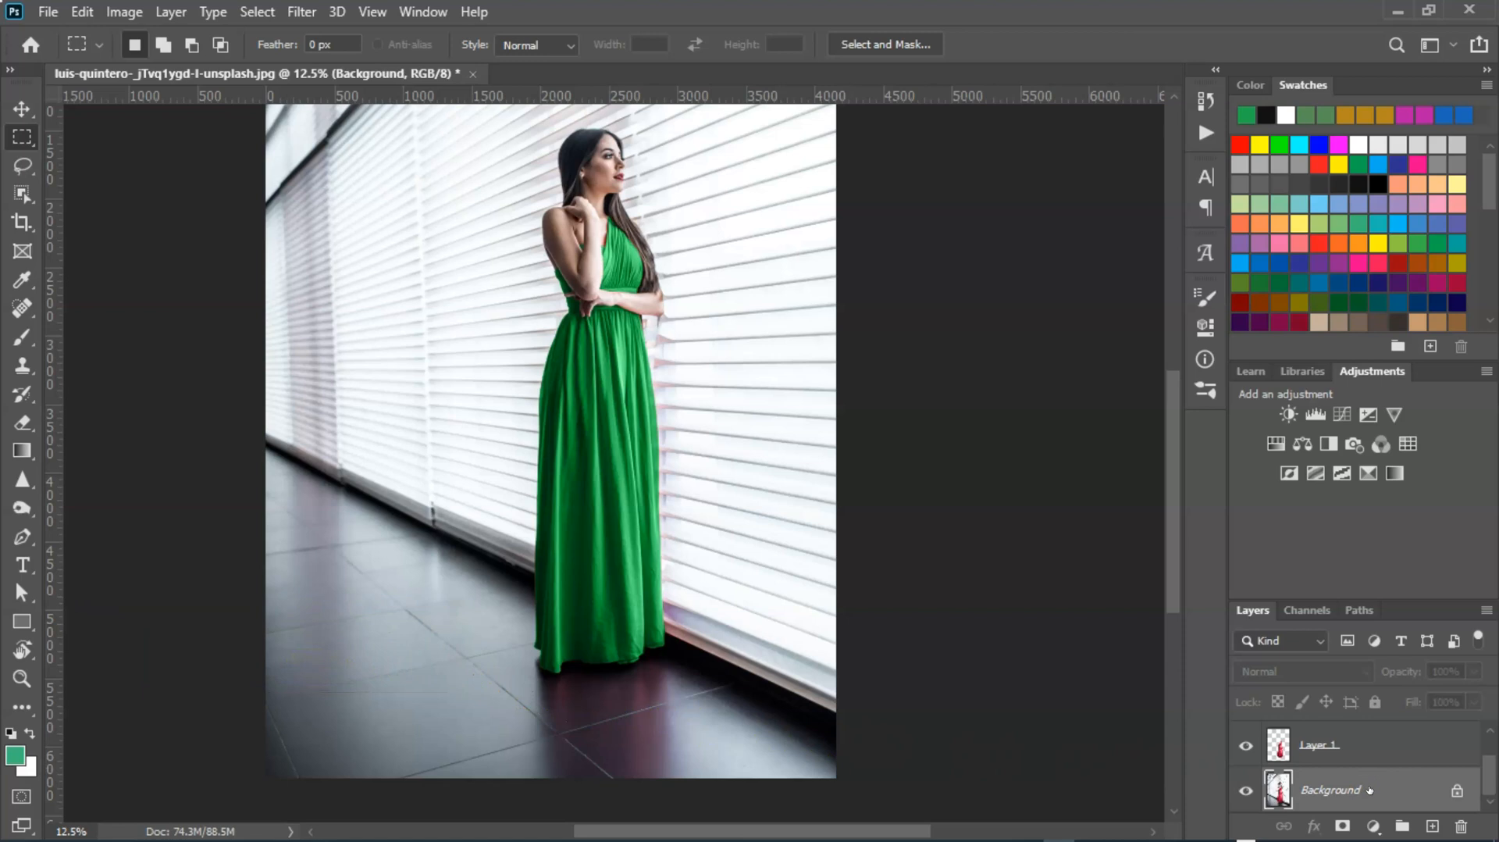
scroll(1327, 746, up, 1)
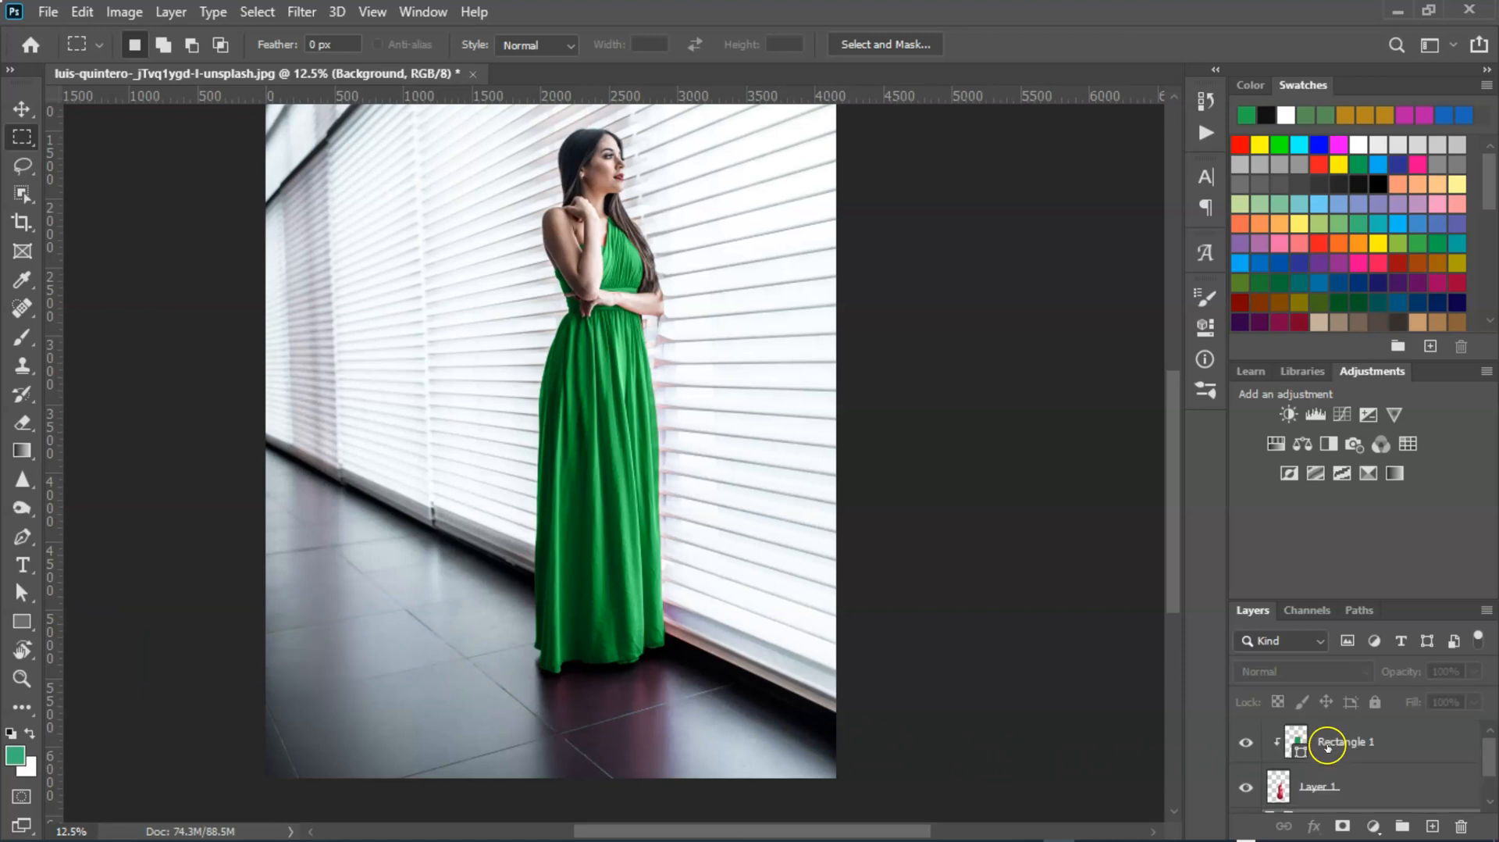
double_click(1298, 750)
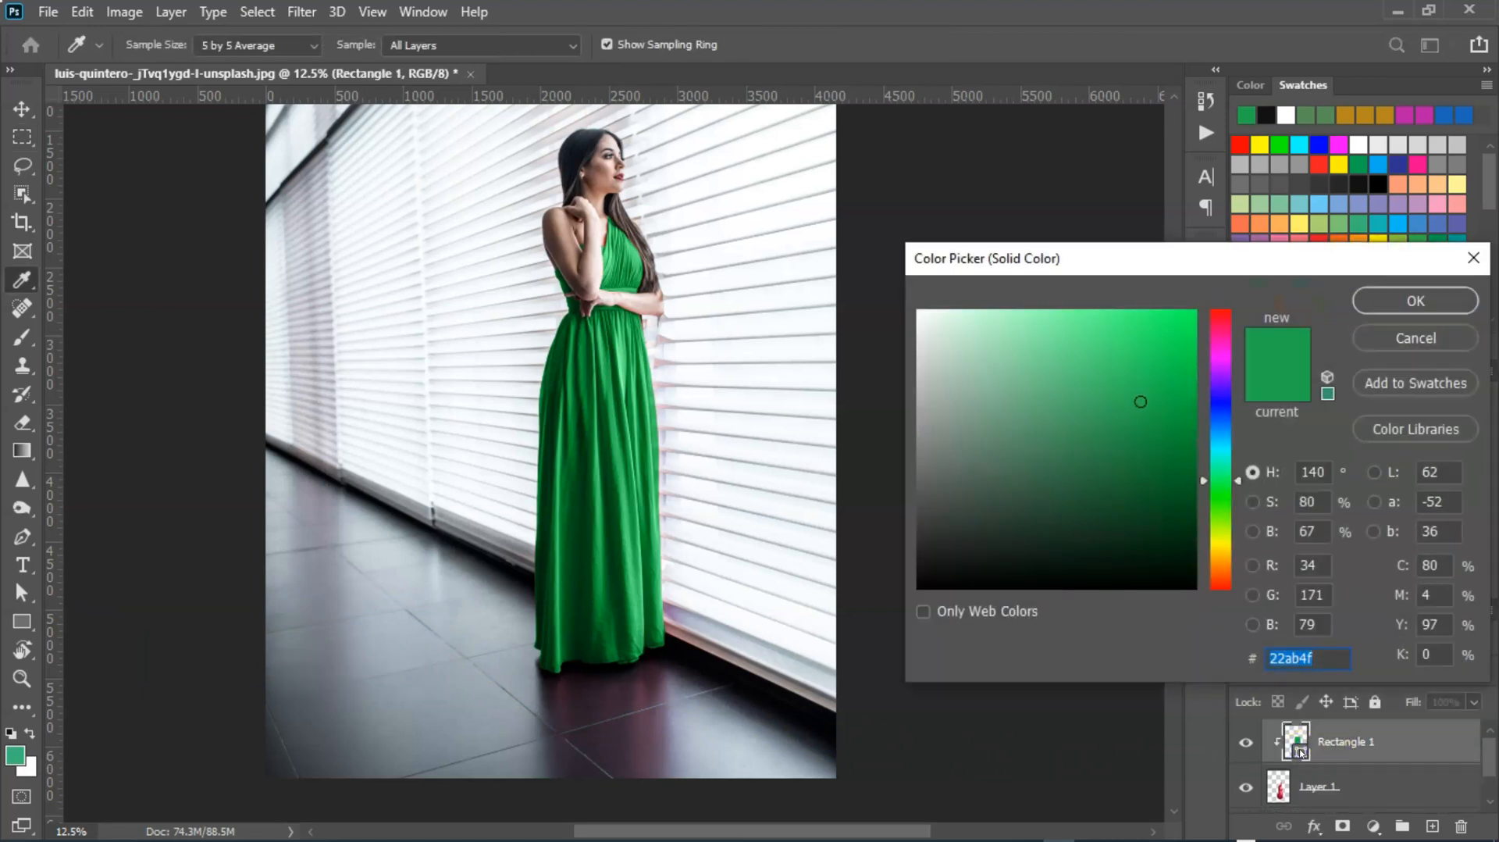
drag(1317, 656, 1252, 662)
right_click(1290, 657)
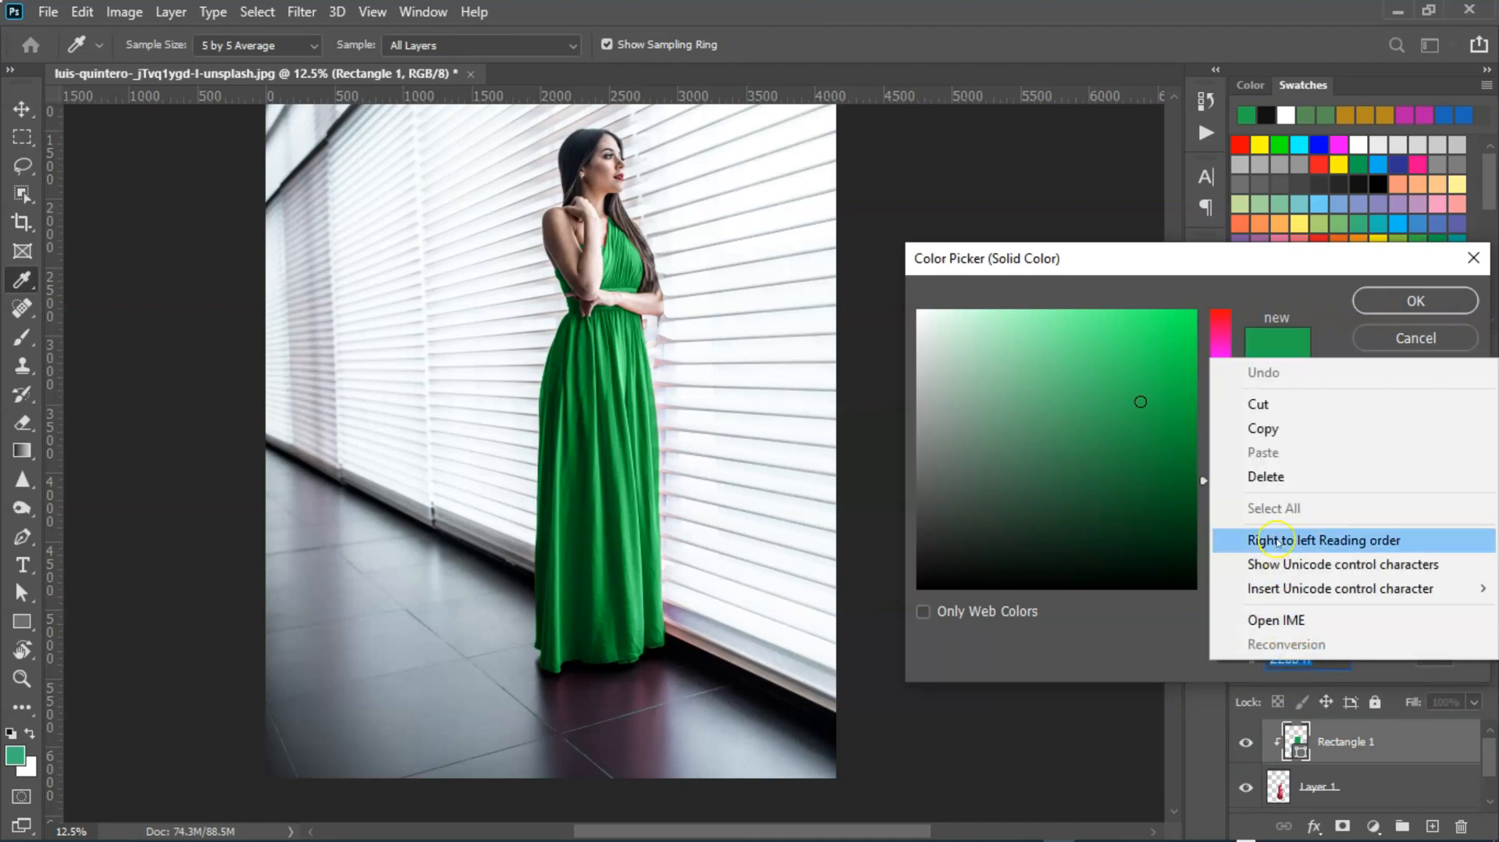
click(1266, 428)
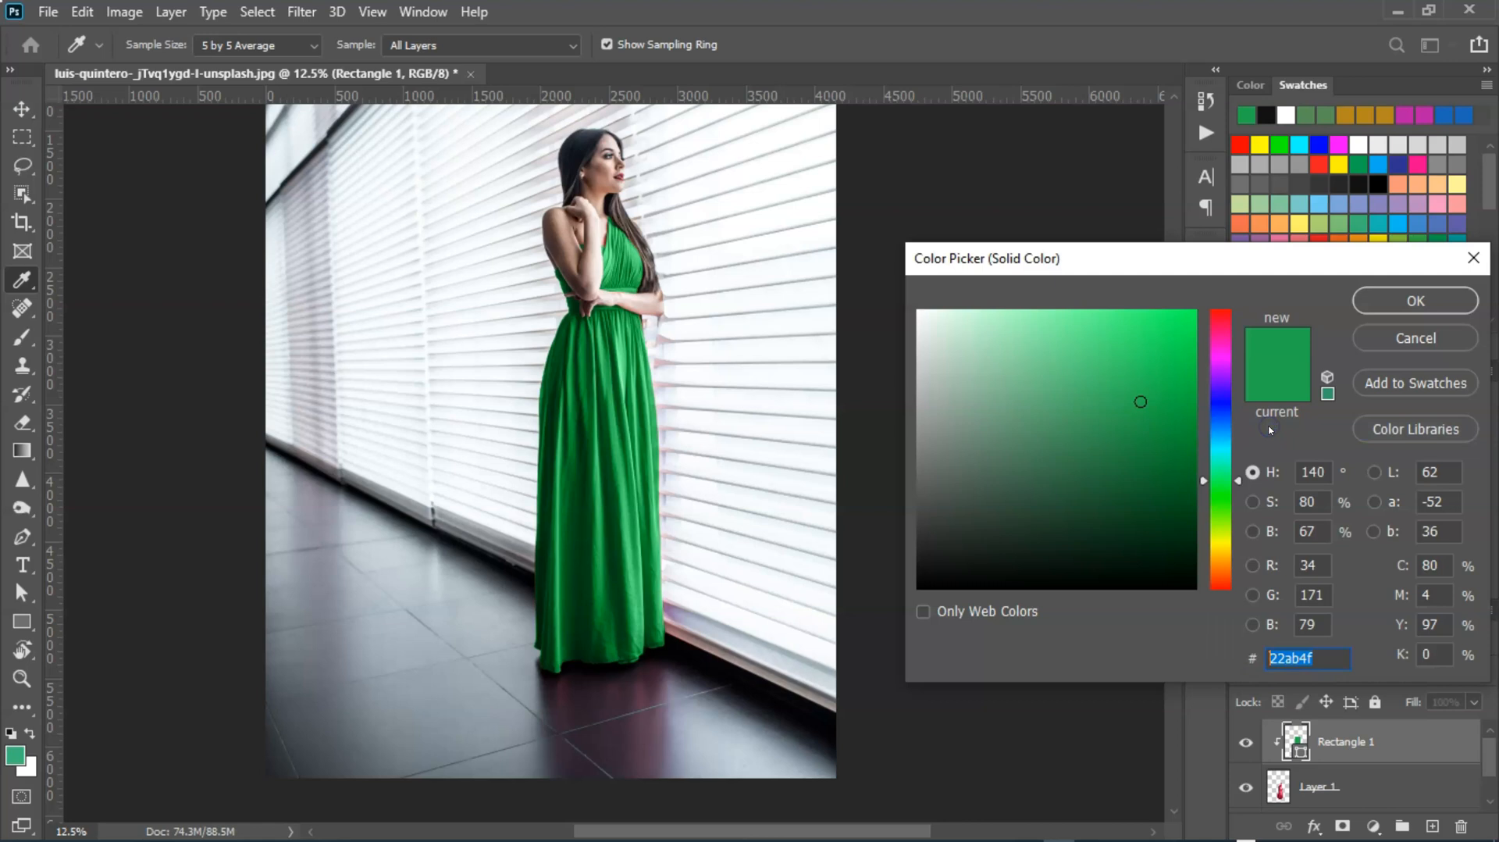
click(1393, 306)
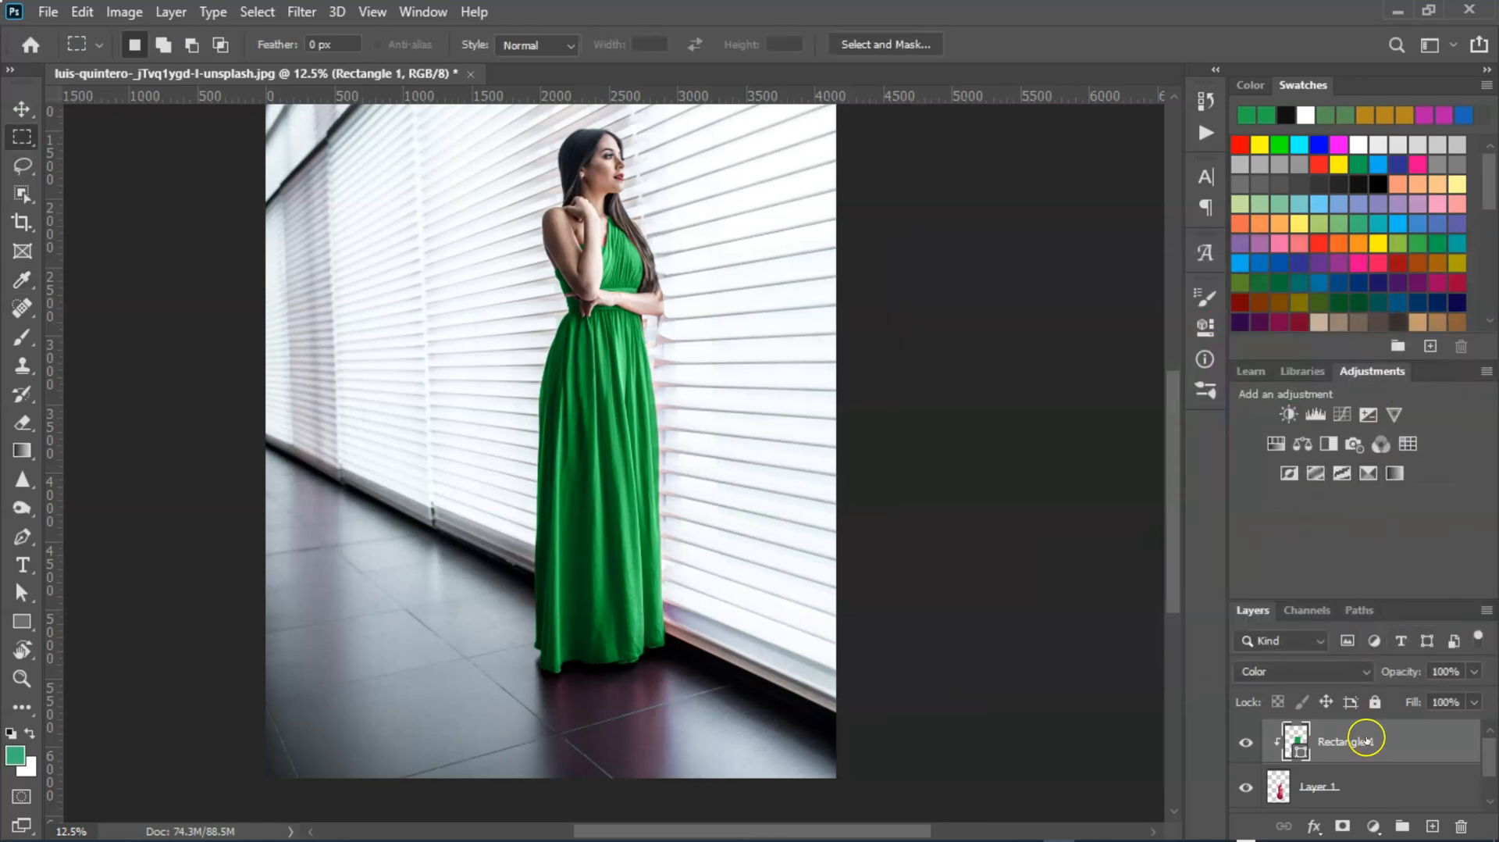
- Add a Photo Filter adjustment directly above the Background layer and set its colour to the copied hex code 22ab4f
scroll(1373, 782, down, 1)
click(1373, 781)
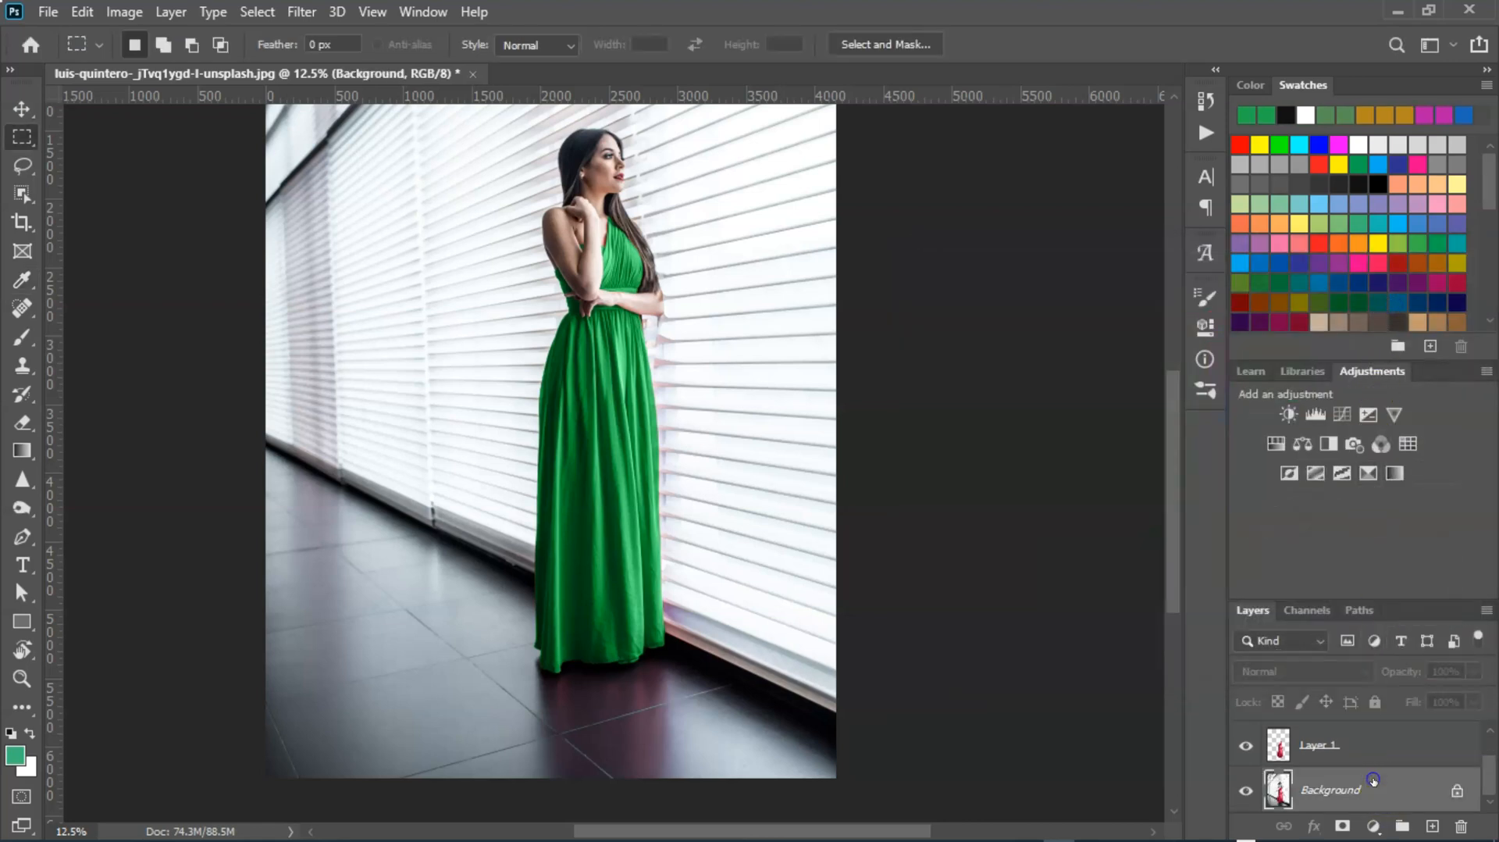
click(1355, 444)
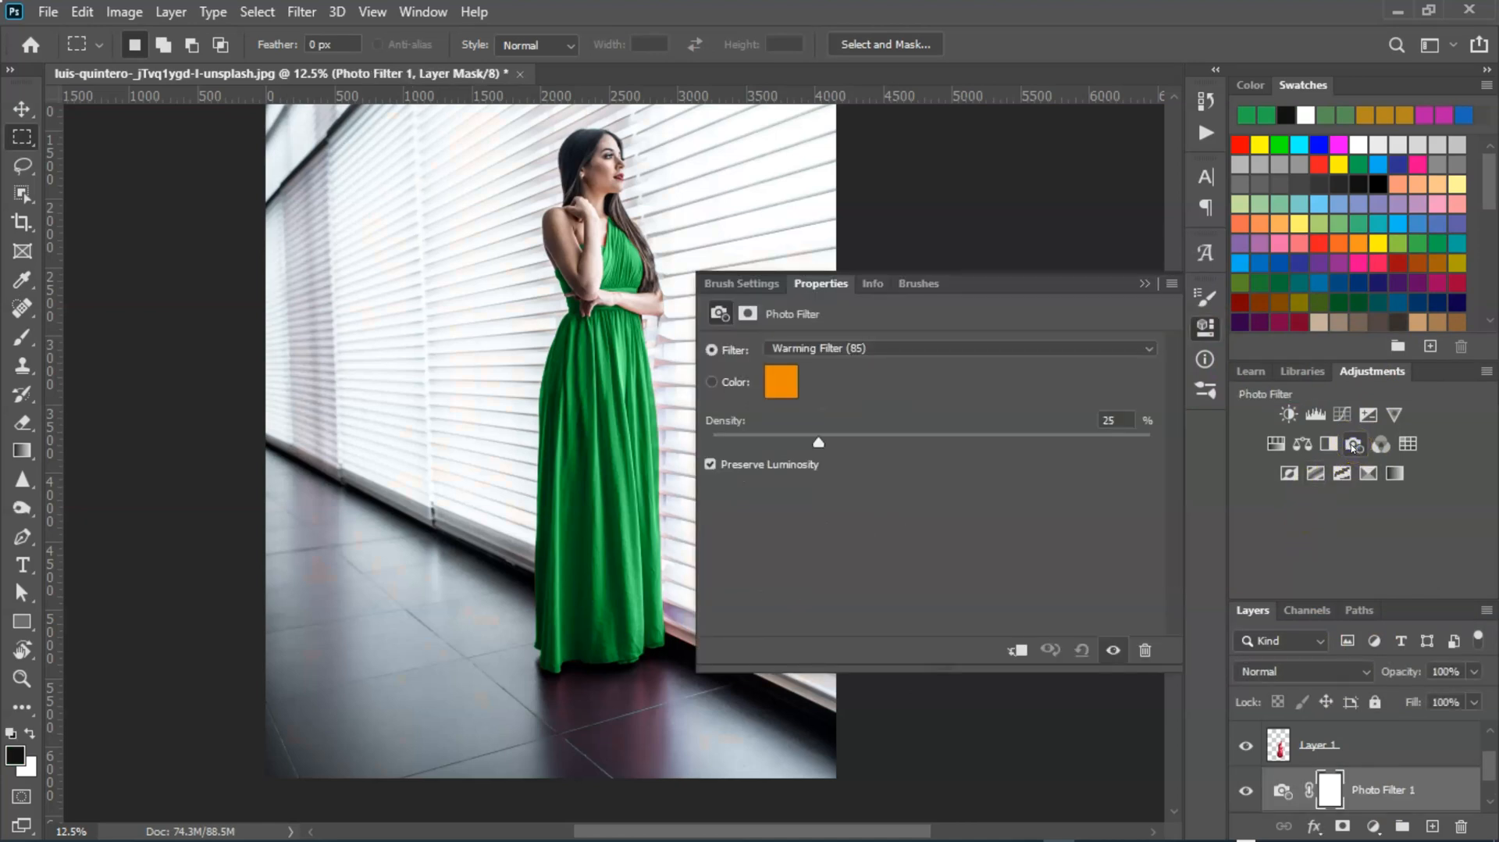
click(781, 382)
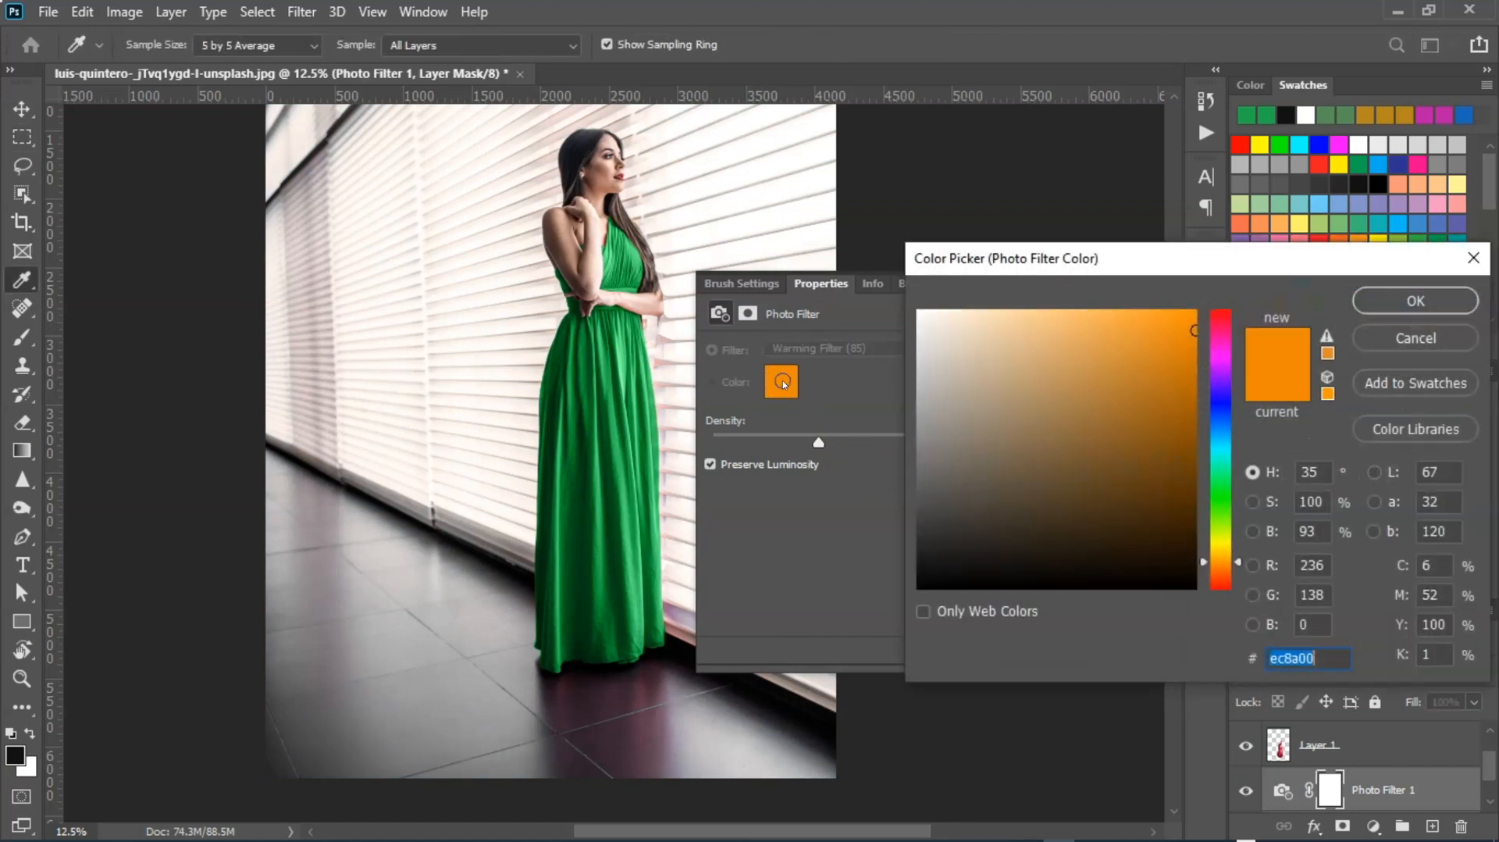
right_click(1286, 657)
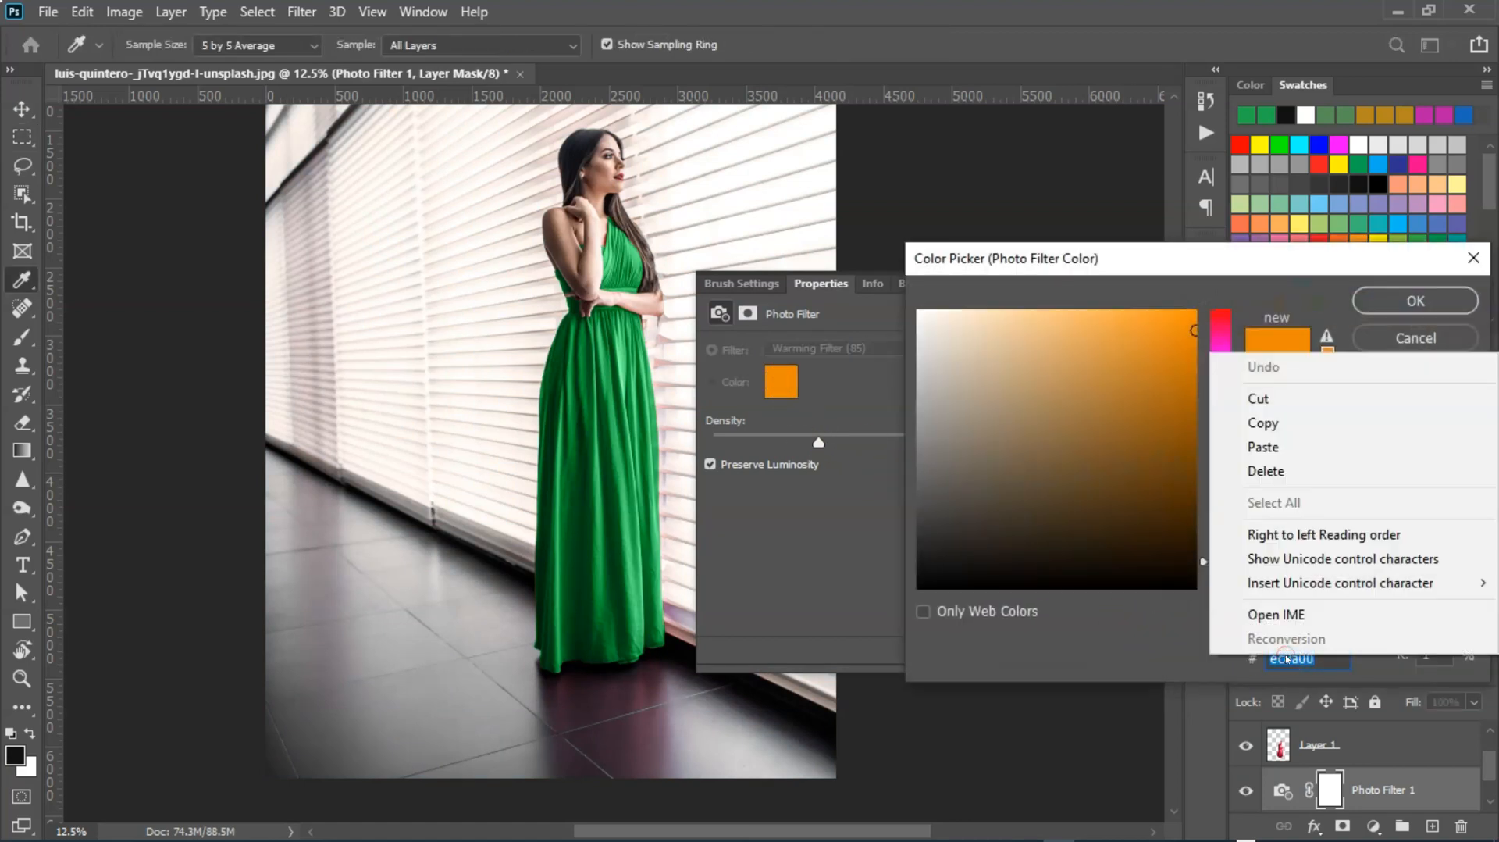
click(1262, 447)
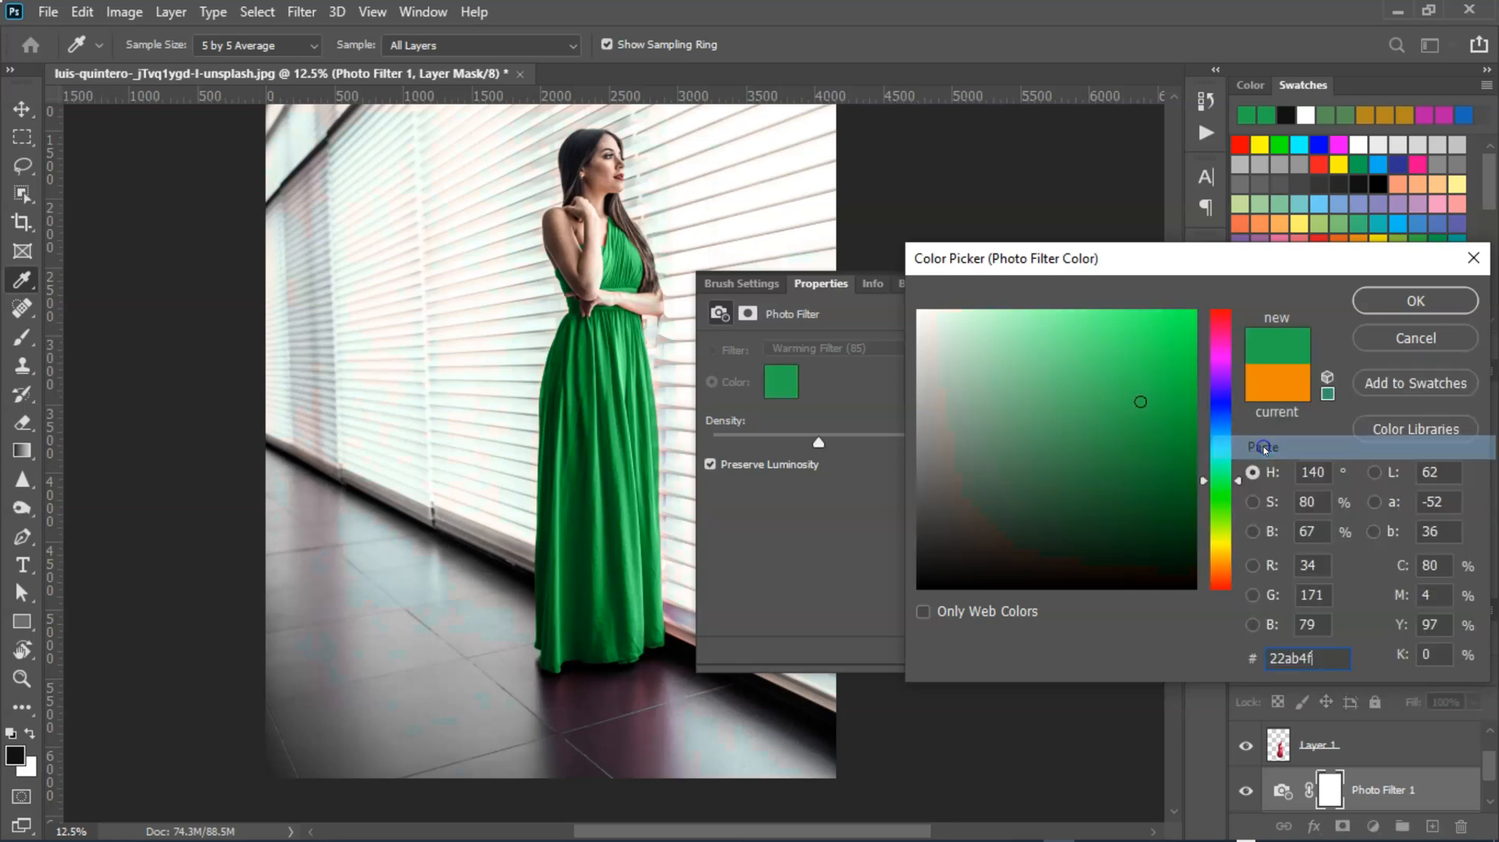
click(1378, 302)
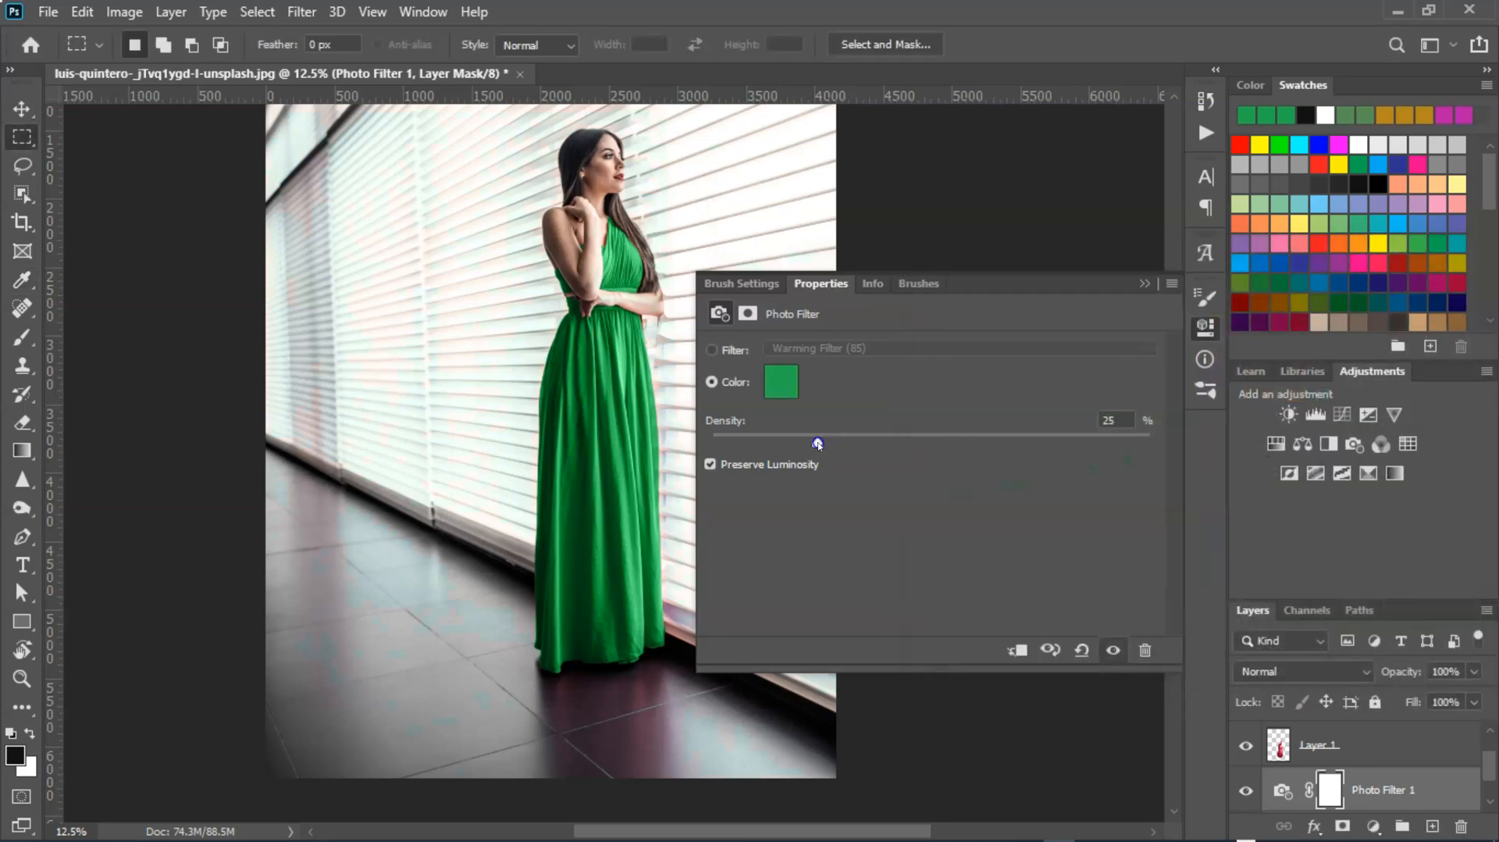
- Raise the Photo Filter's density to 100% and invert its layer mask to black
drag(915, 456, 1165, 483)
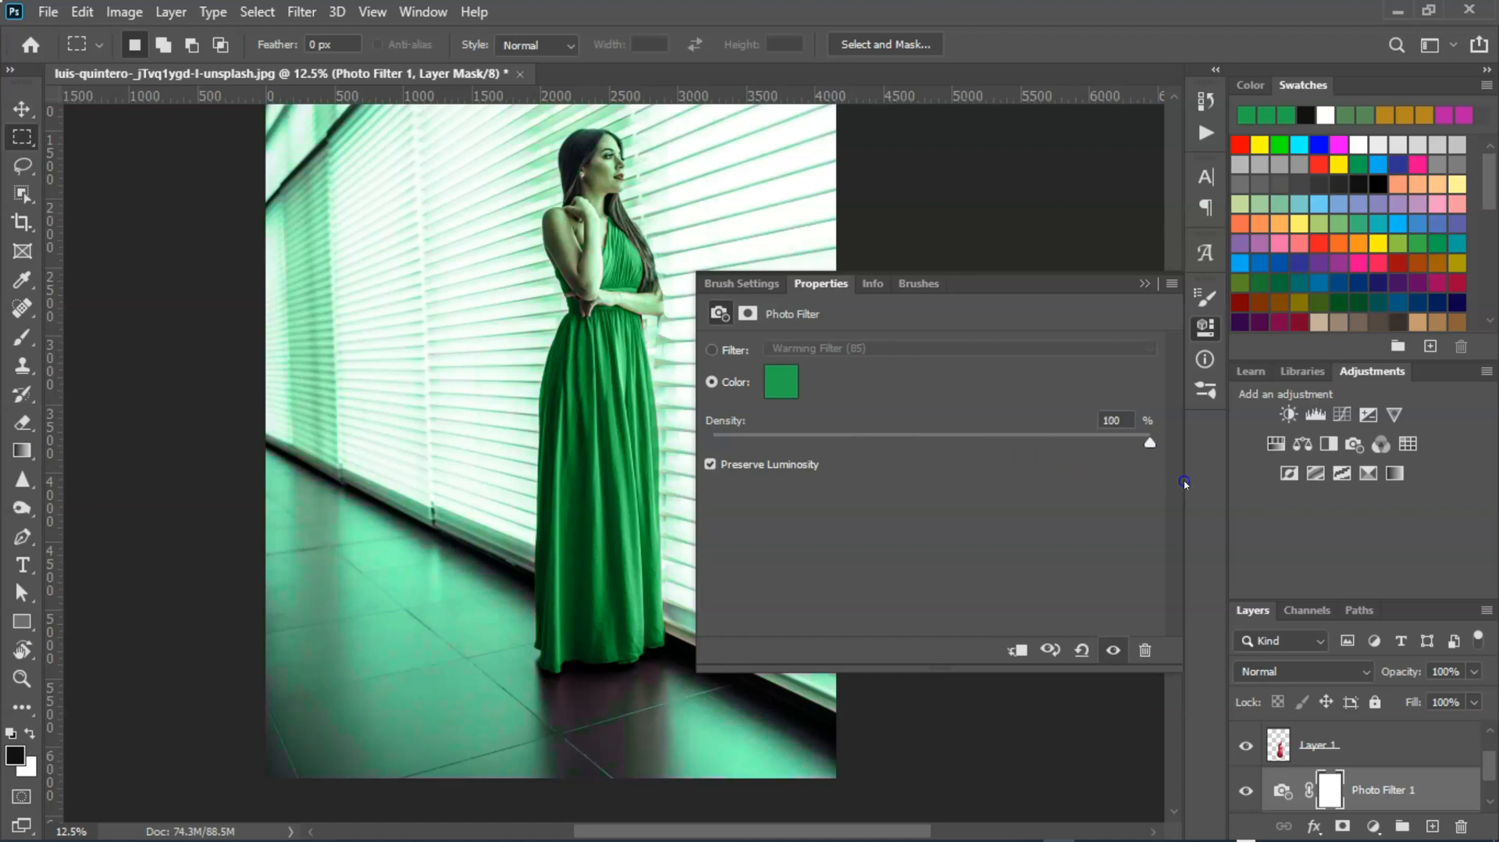
click(1144, 283)
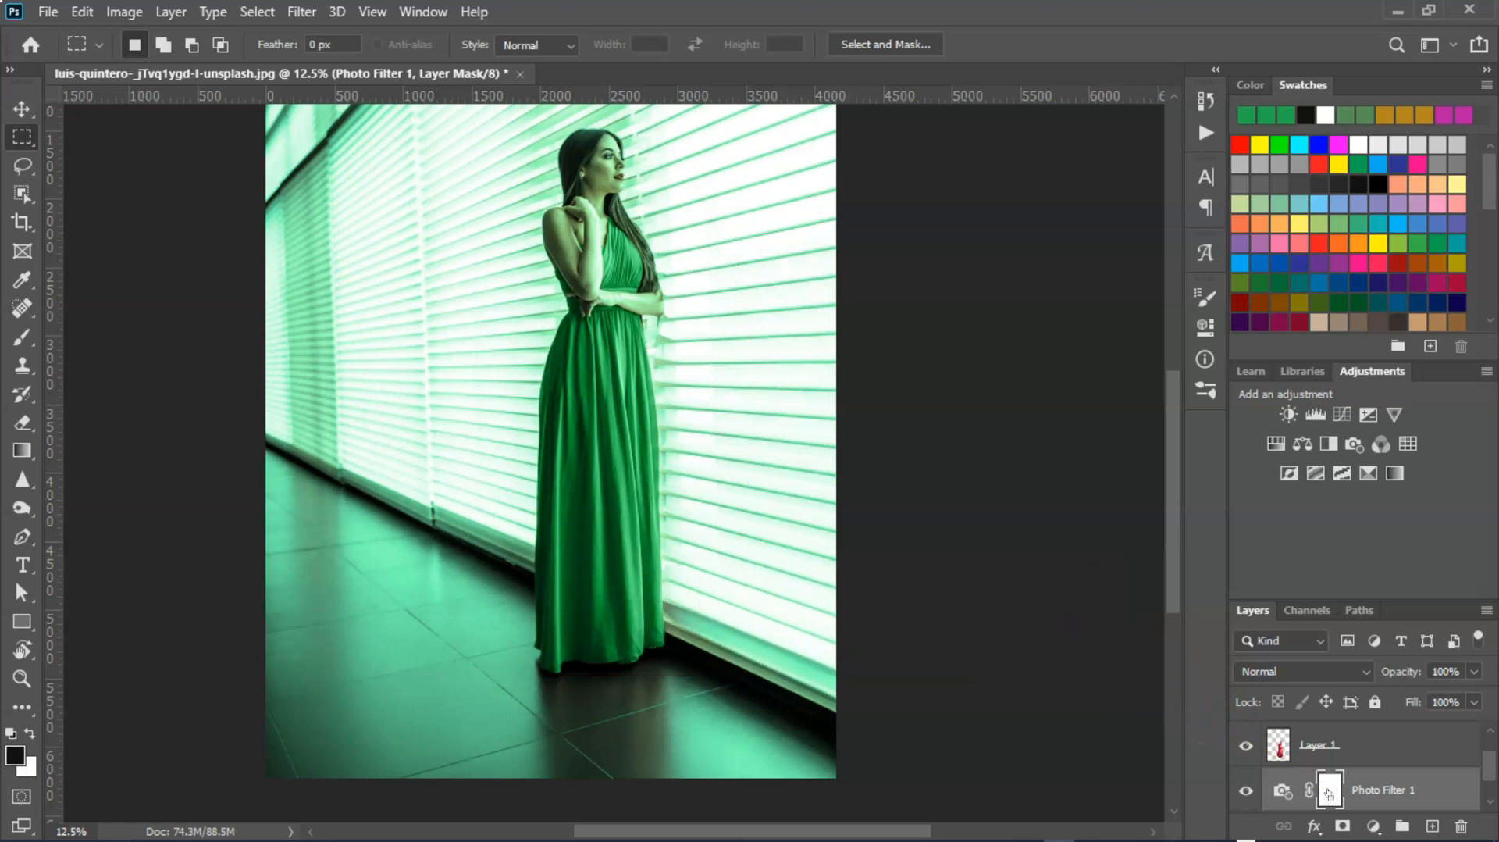
key(ctrl+i)
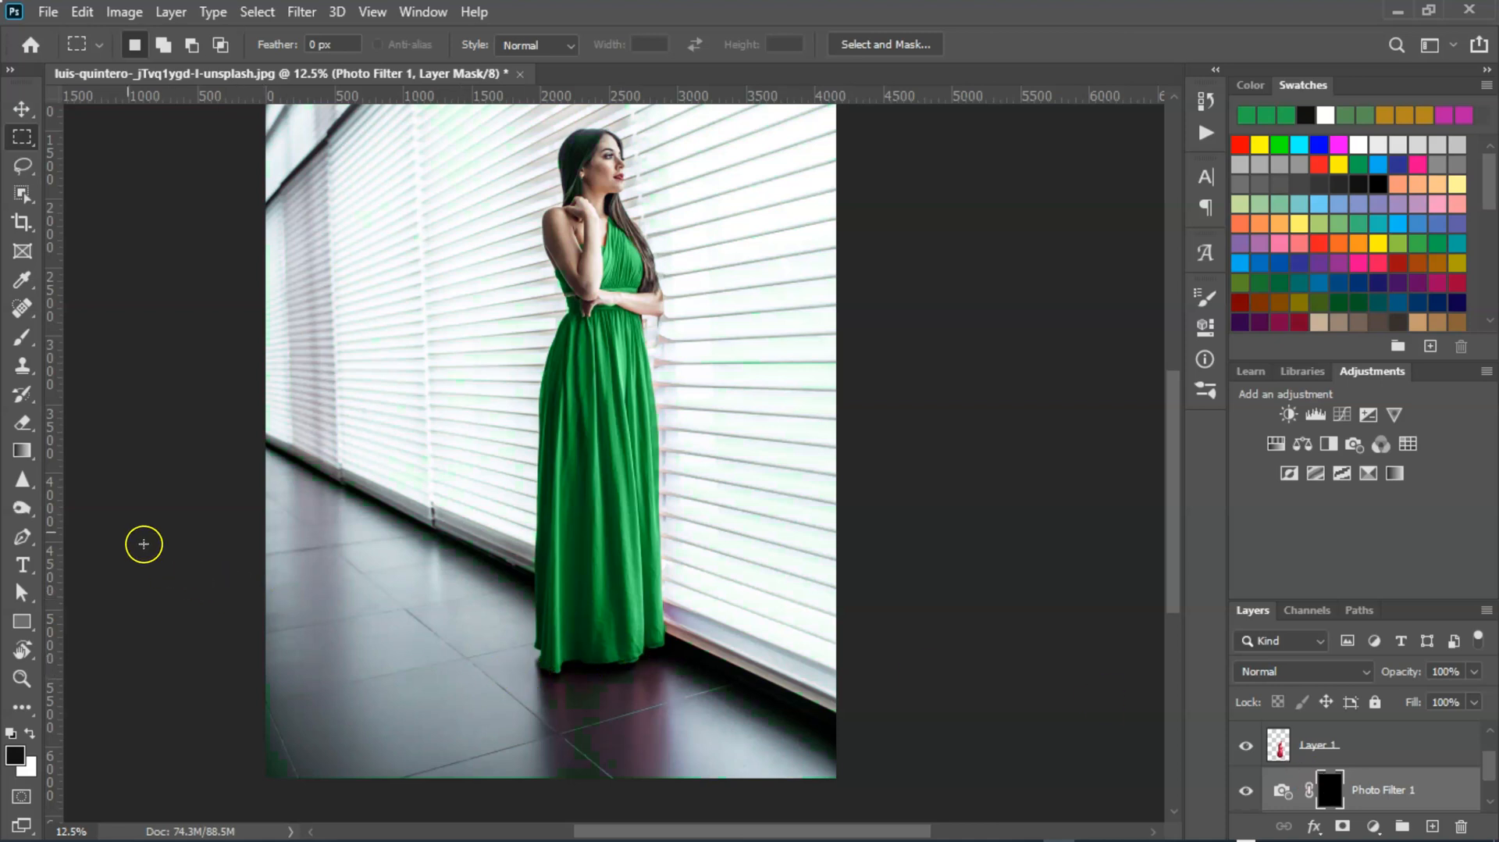
- Paint white on the Photo Filter mask over the dress's floor reflection with a 300 px Soft Round brush
click(22, 340)
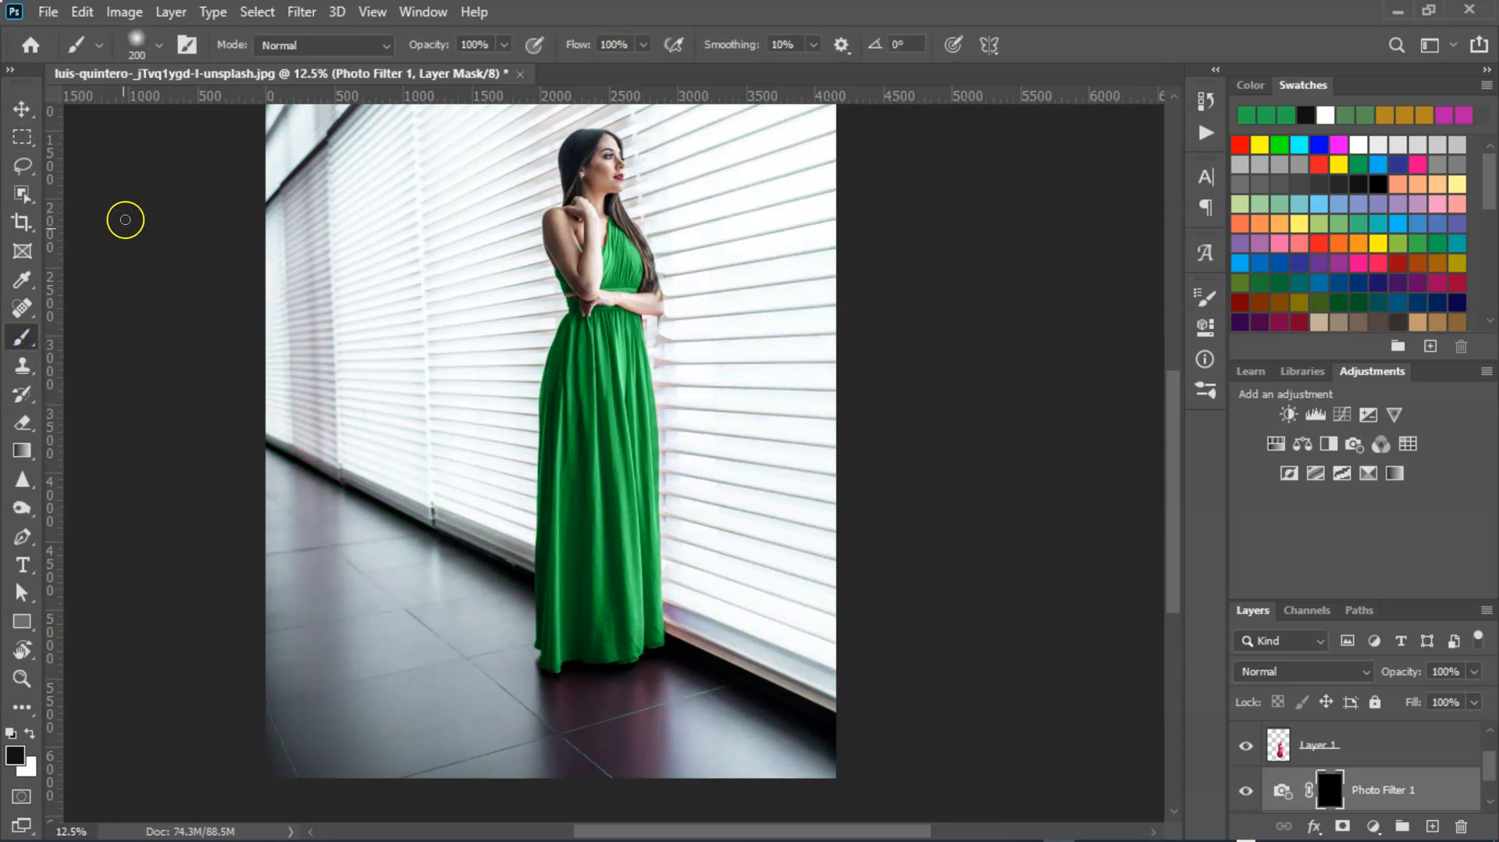
click(159, 45)
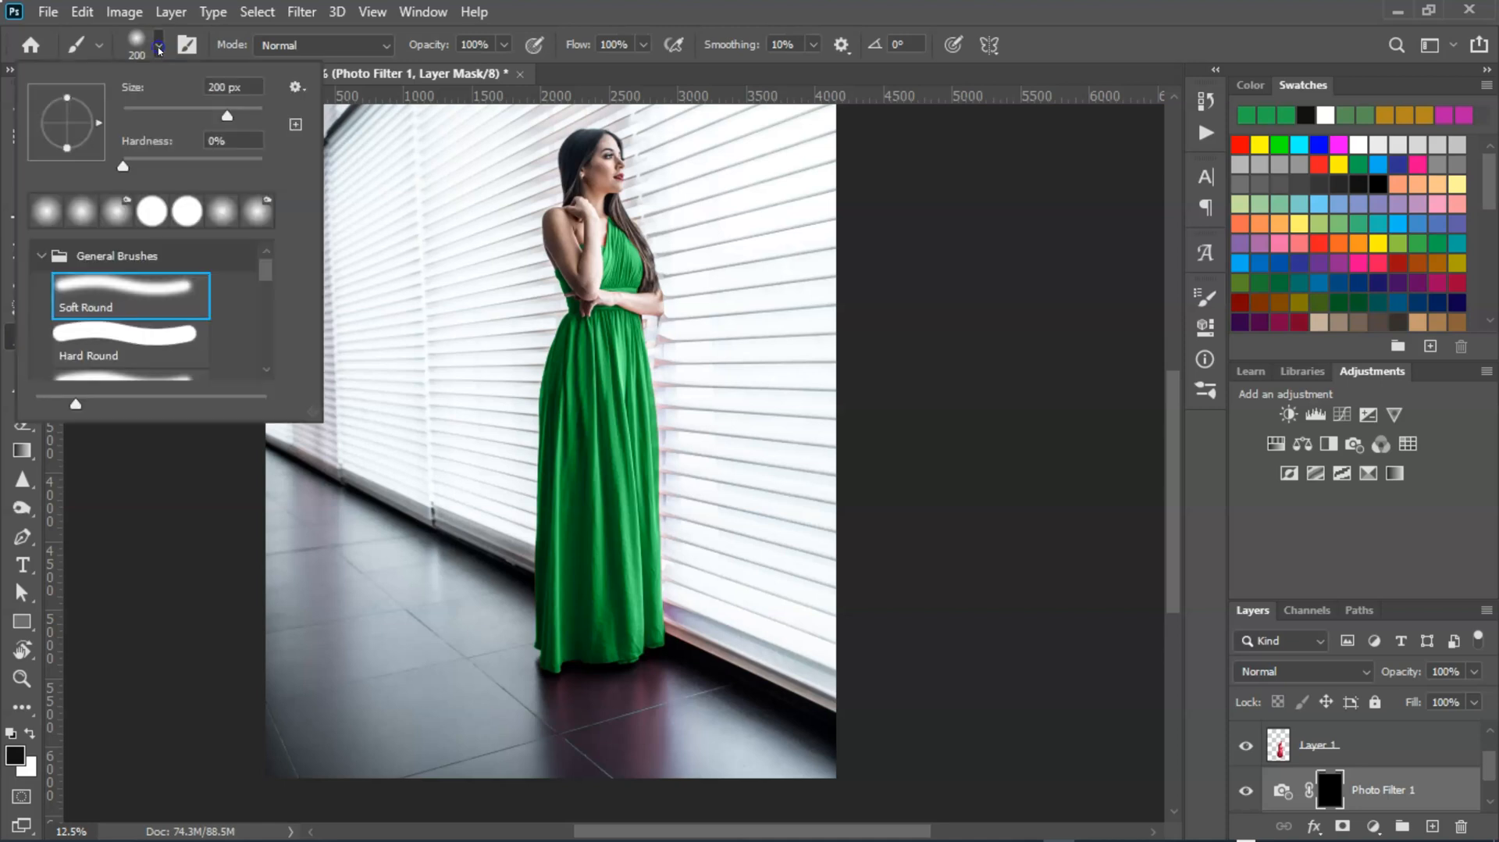
click(141, 295)
click(157, 52)
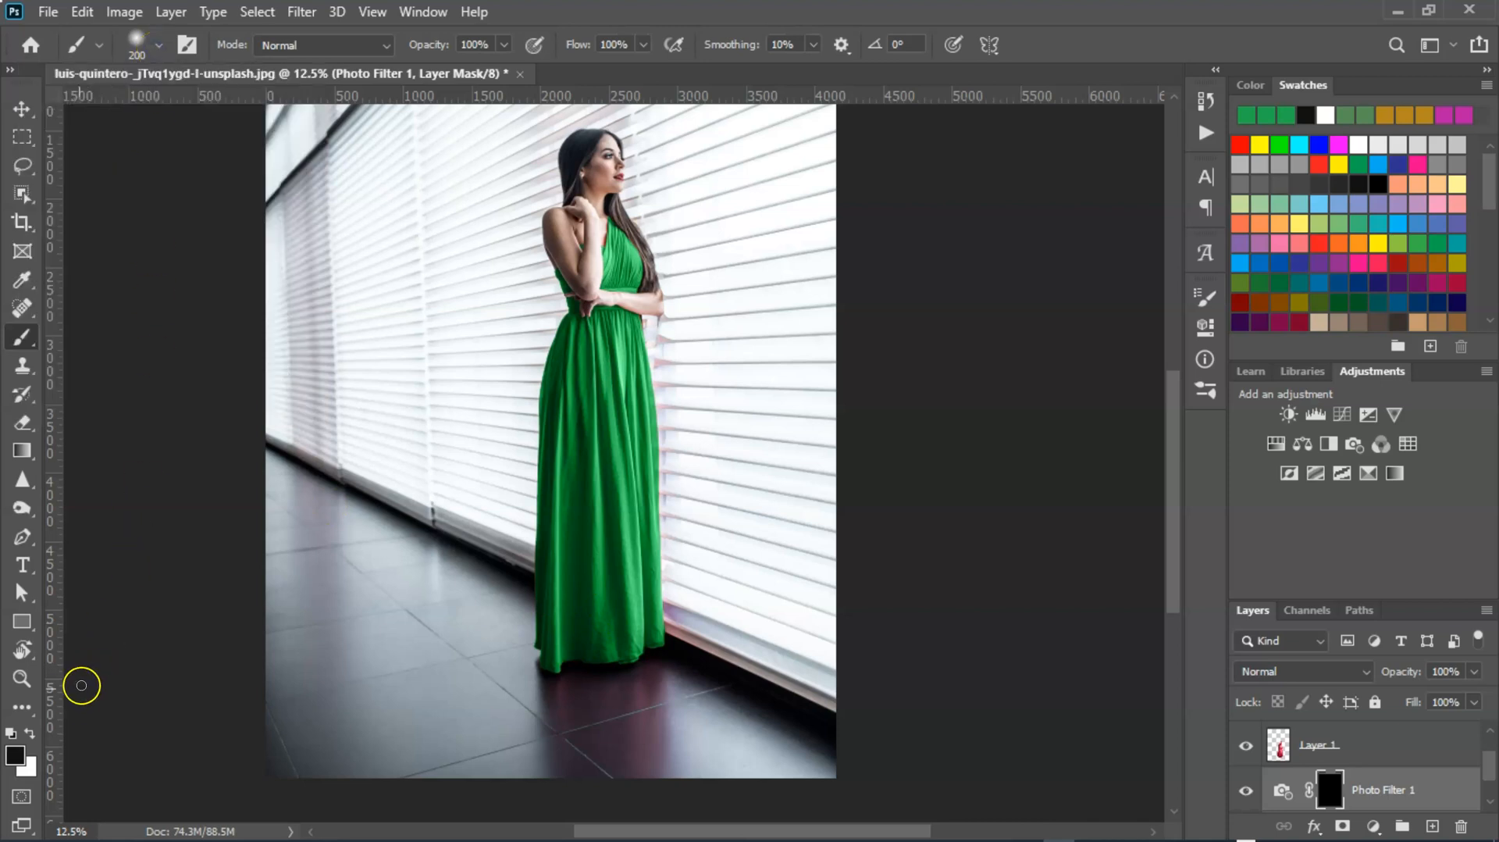
click(28, 733)
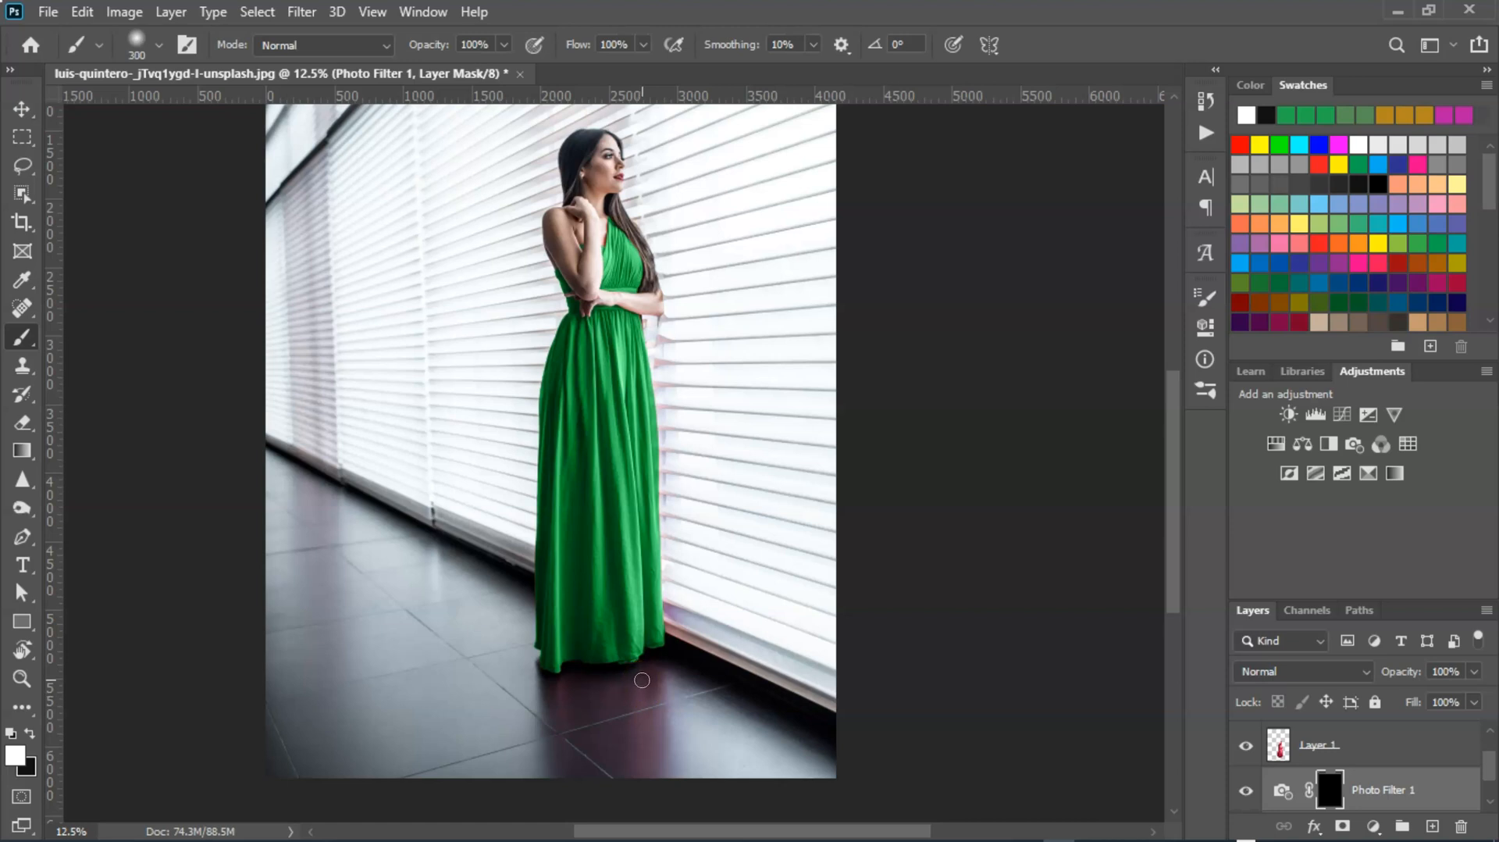
click(627, 749)
mouse_move(626, 748)
mouse_down()
mouse_move(621, 676)
mouse_move(621, 734)
mouse_move(601, 667)
mouse_move(597, 756)
mouse_move(586, 673)
mouse_move(590, 770)
mouse_move(572, 669)
mouse_move(555, 677)
mouse_move(551, 717)
mouse_move(551, 689)
mouse_move(572, 683)
mouse_move(566, 666)
mouse_move(562, 702)
mouse_move(574, 680)
mouse_move(646, 651)
mouse_move(629, 774)
mouse_move(635, 743)
mouse_move(615, 752)
mouse_move(635, 757)
mouse_move(633, 793)
mouse_move(602, 805)
mouse_move(582, 765)
mouse_up()
- Set the brush opacity to 30% and paint the mask over the reddish tint on the blinds beside the dress
scroll(660, 636, up, 1)
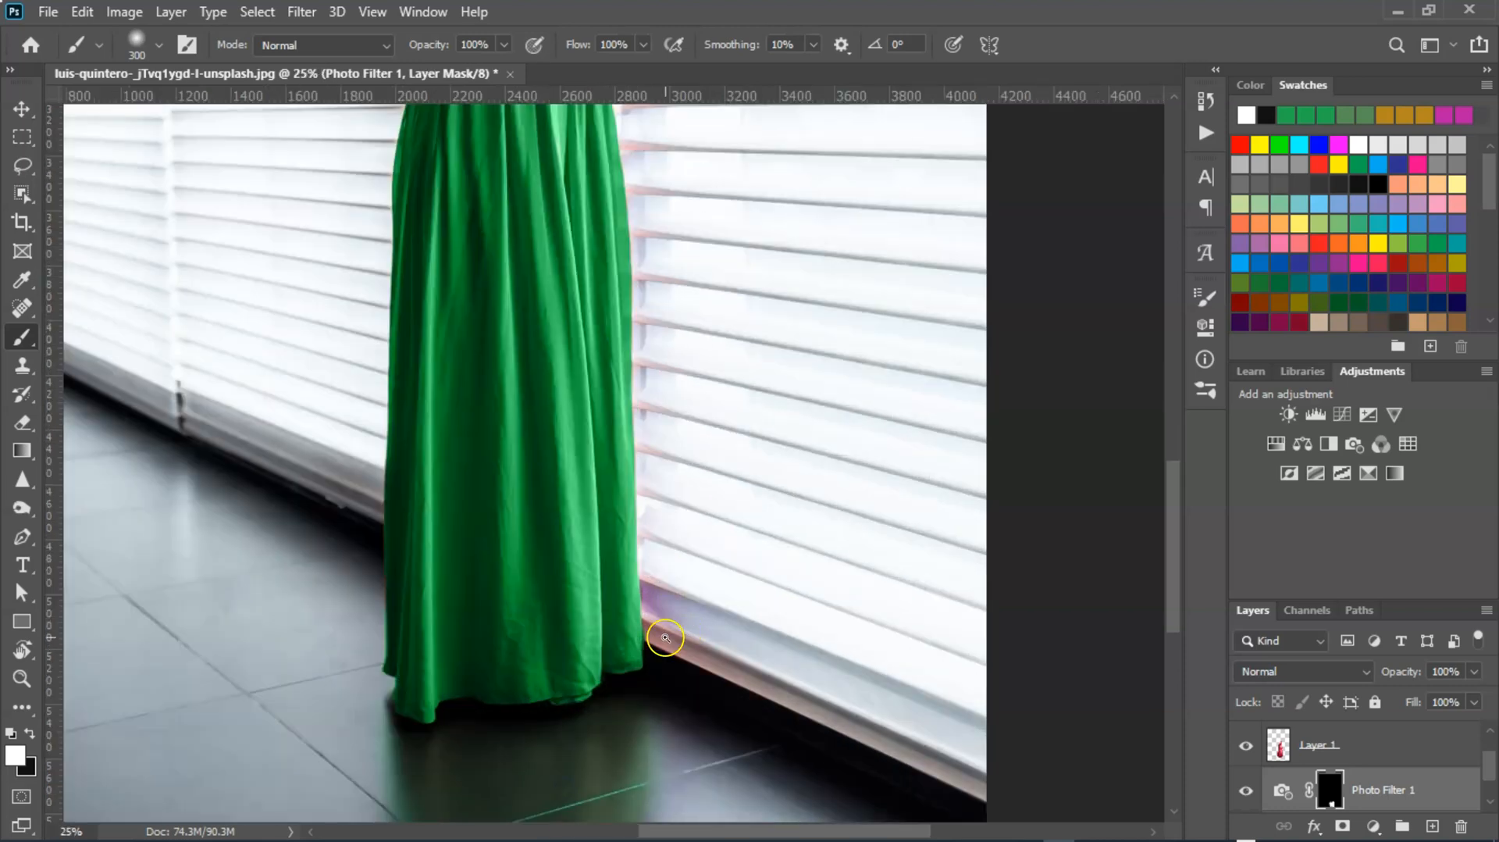
click(480, 45)
text(30)
key(Return)
scroll(624, 455, up, 2)
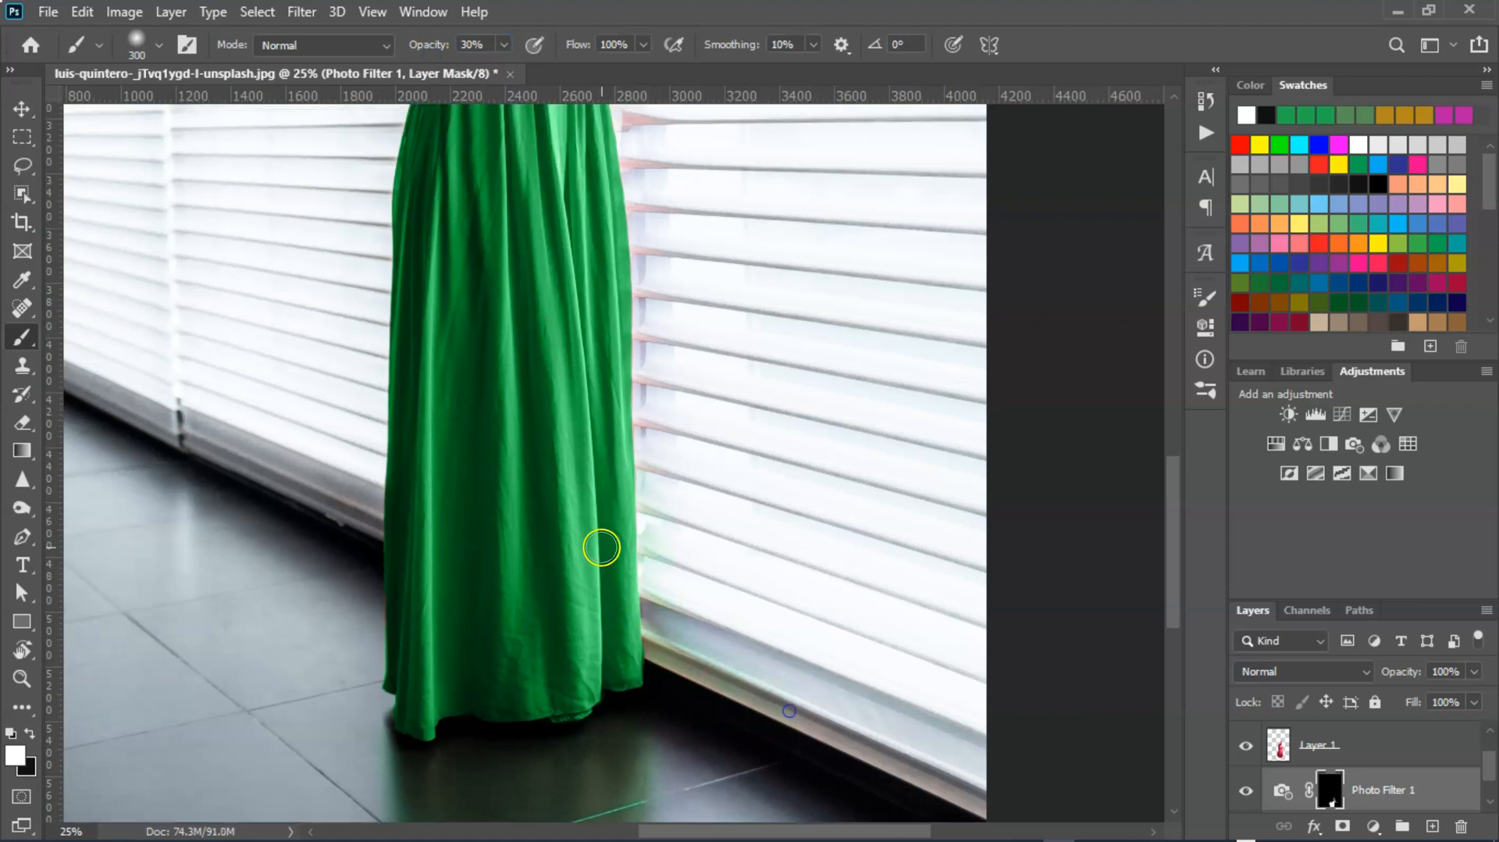
mouse_move(640, 530)
mouse_down()
mouse_move(600, 488)
mouse_move(648, 432)
mouse_move(594, 387)
mouse_move(594, 306)
mouse_move(649, 265)
mouse_move(621, 227)
mouse_move(644, 340)
mouse_move(624, 462)
mouse_move(628, 176)
mouse_move(594, 159)
mouse_up()
scroll(575, 502, up, 5)
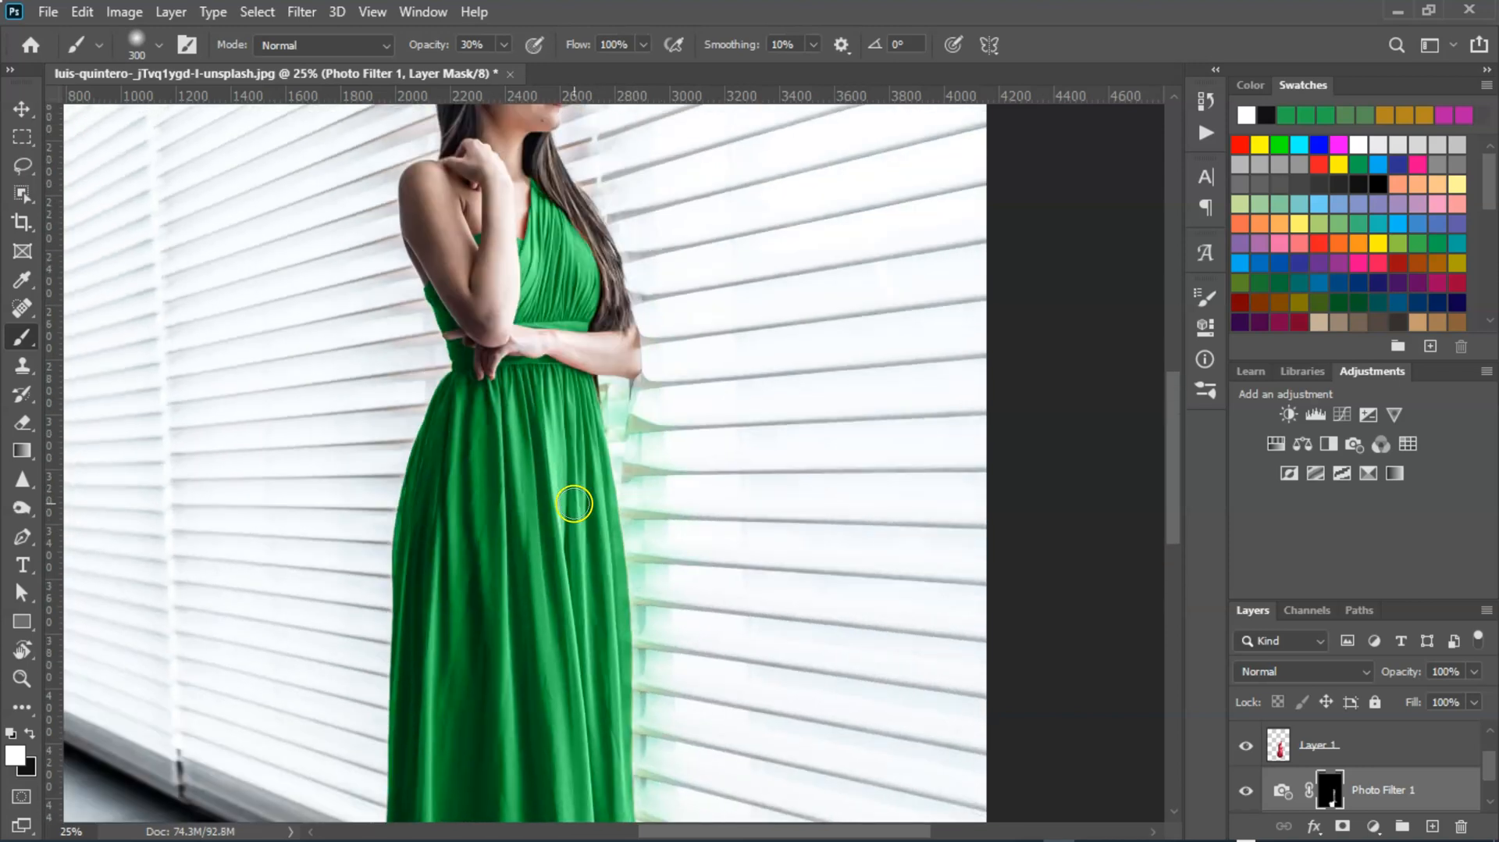
- Reduce the brush to 35 px and paint the mask over the red reflections on the woman's hands and forearm
scroll(596, 435, up, 4)
key(bracketleft)
key(bracketleft)
key(bracketleft)
key(bracketleft)
key(bracketleft)
key(bracketleft)
key(bracketleft)
key(bracketleft)
key(bracketleft)
key(bracketleft)
key(bracketleft)
key(bracketleft)
key(bracketleft)
key(bracketleft)
drag(854, 486, 560, 422)
click(433, 495)
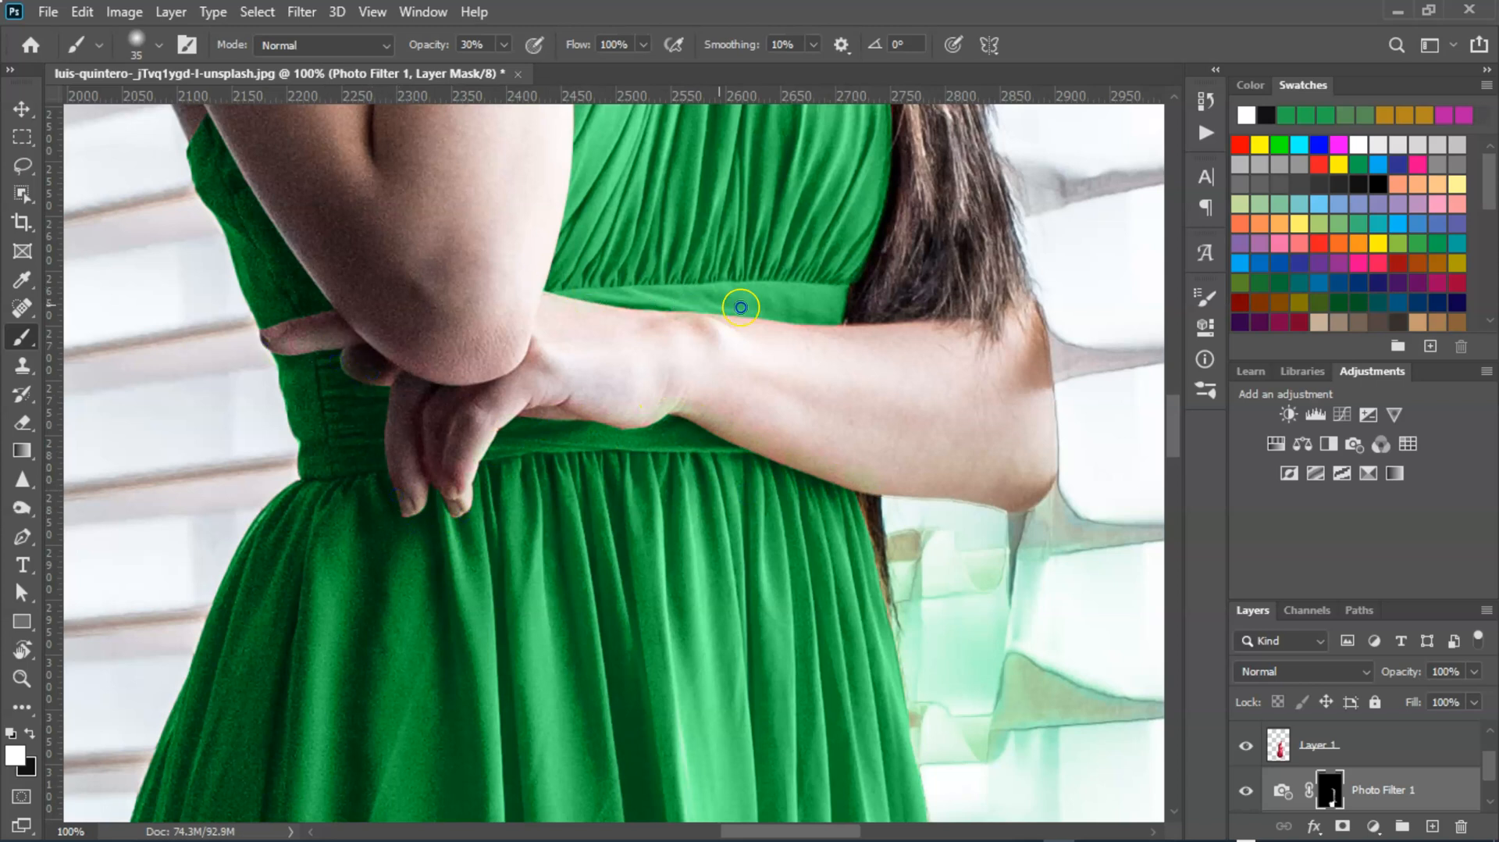
- Paint the mask over the remaining red tint along the hair and the skin at the dress's neckline
scroll(922, 313, up, 4)
click(887, 641)
click(849, 731)
drag(884, 468, 814, 340)
scroll(782, 316, up, 3)
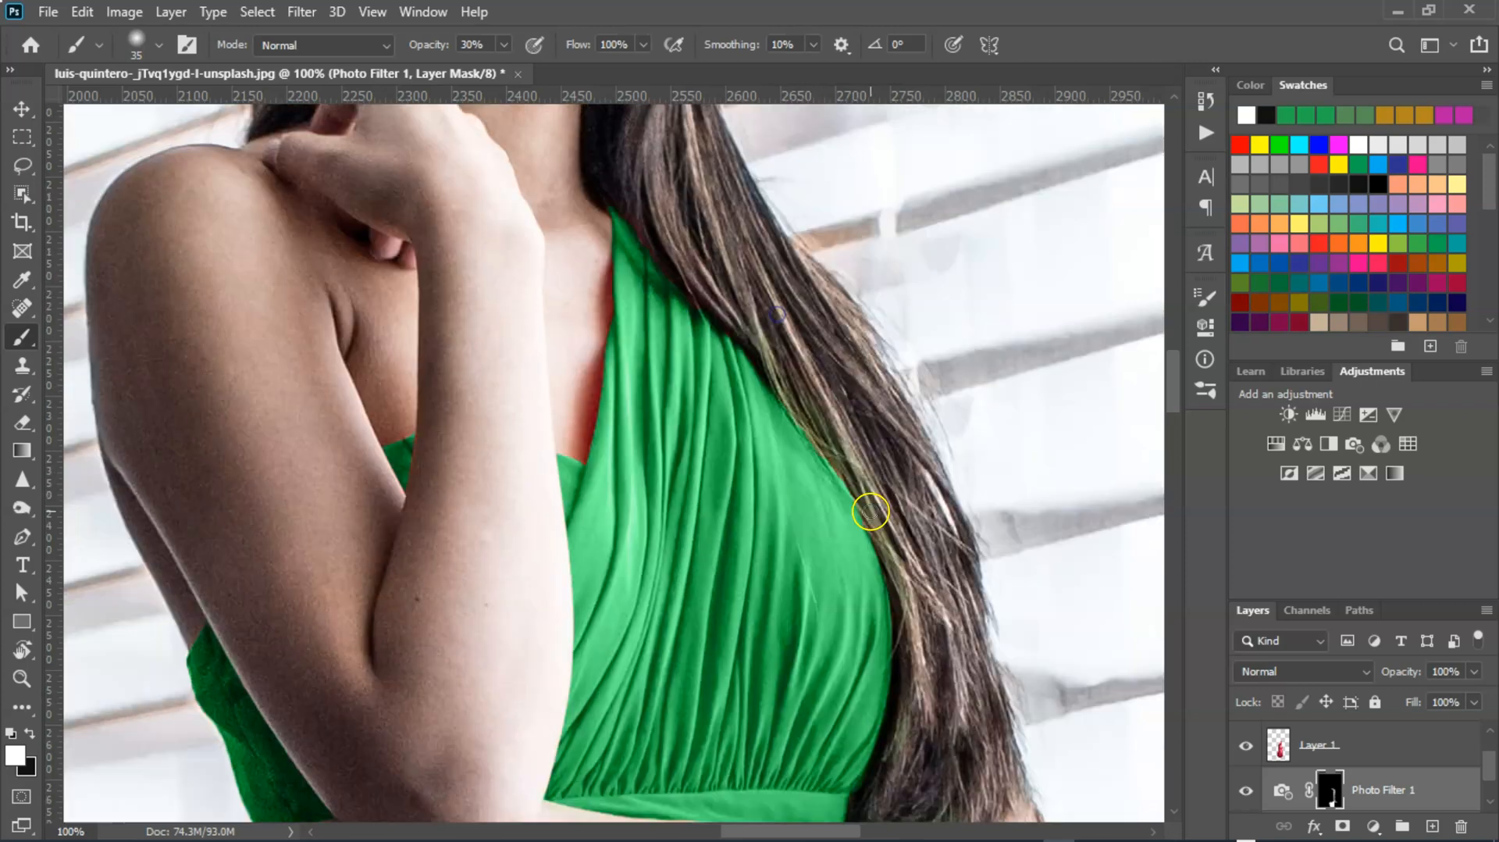
drag(606, 435, 601, 423)
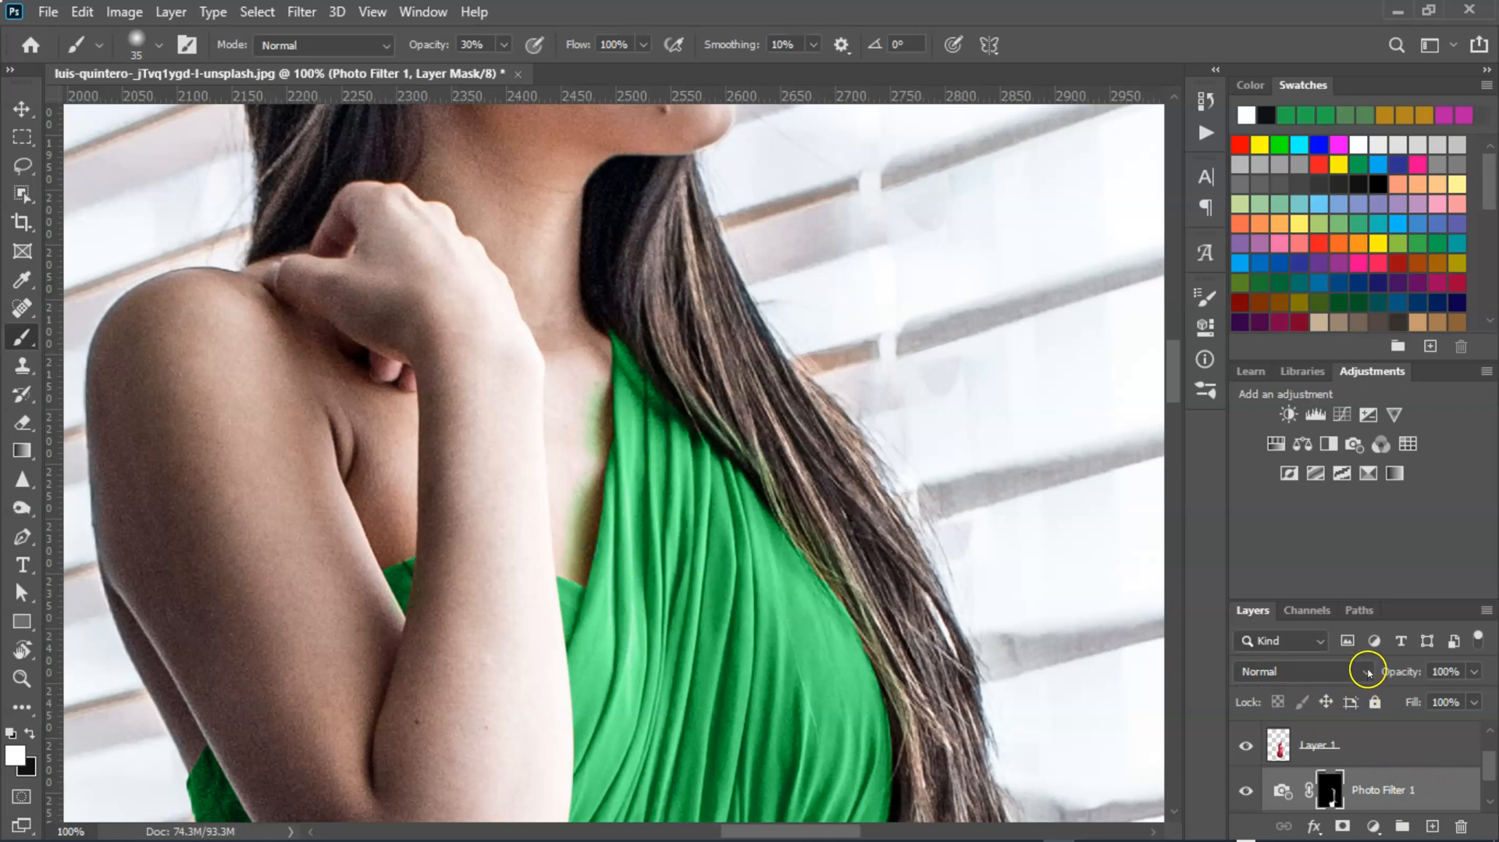
- Set the Photo Filter layer's blend mode to Color and review the result across the whole image
click(1368, 670)
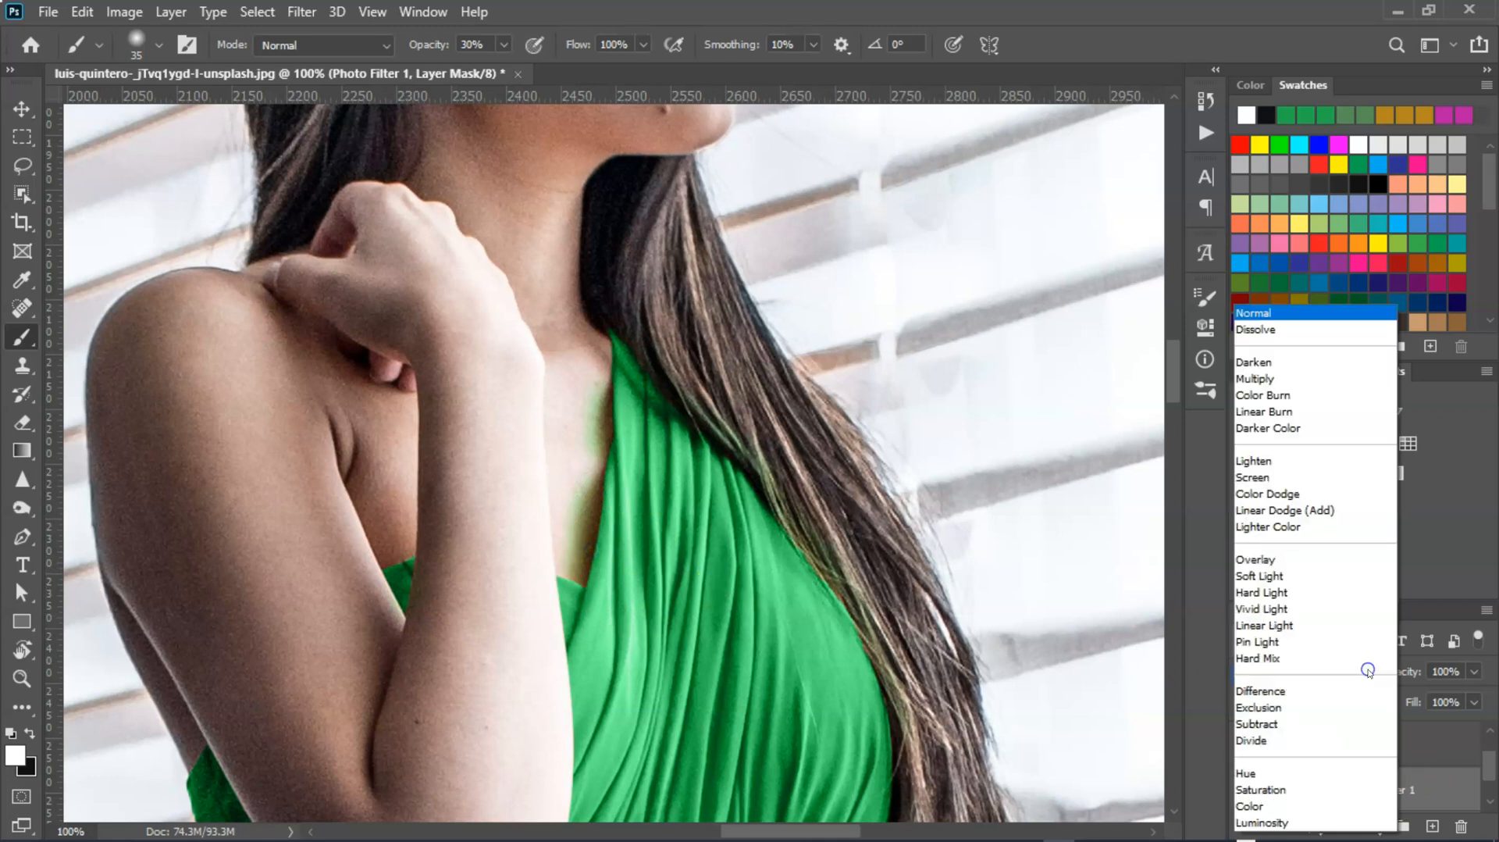
click(1270, 808)
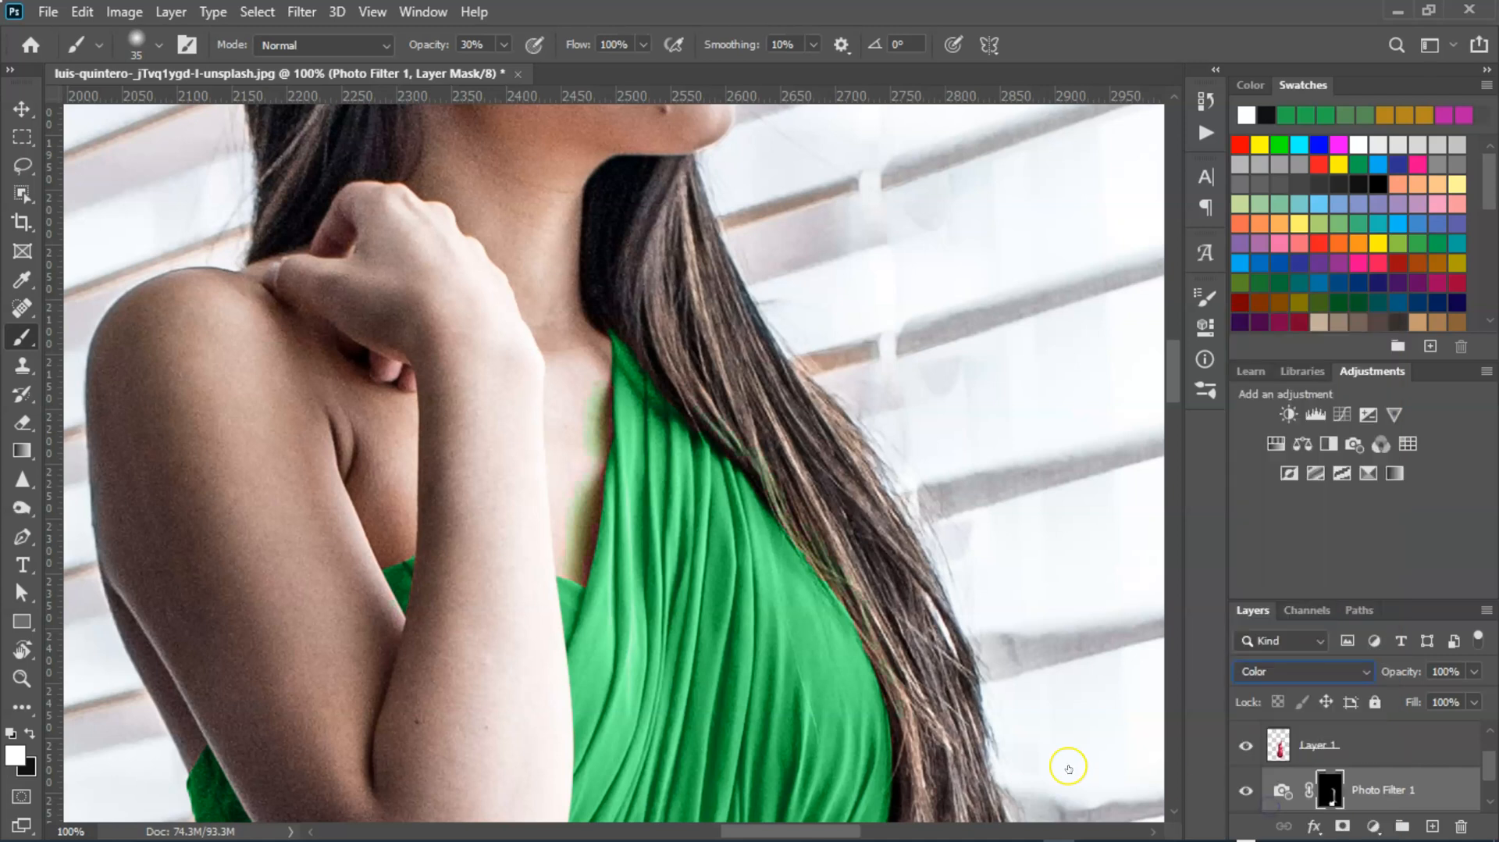
ctrl+alt+click(711, 625)
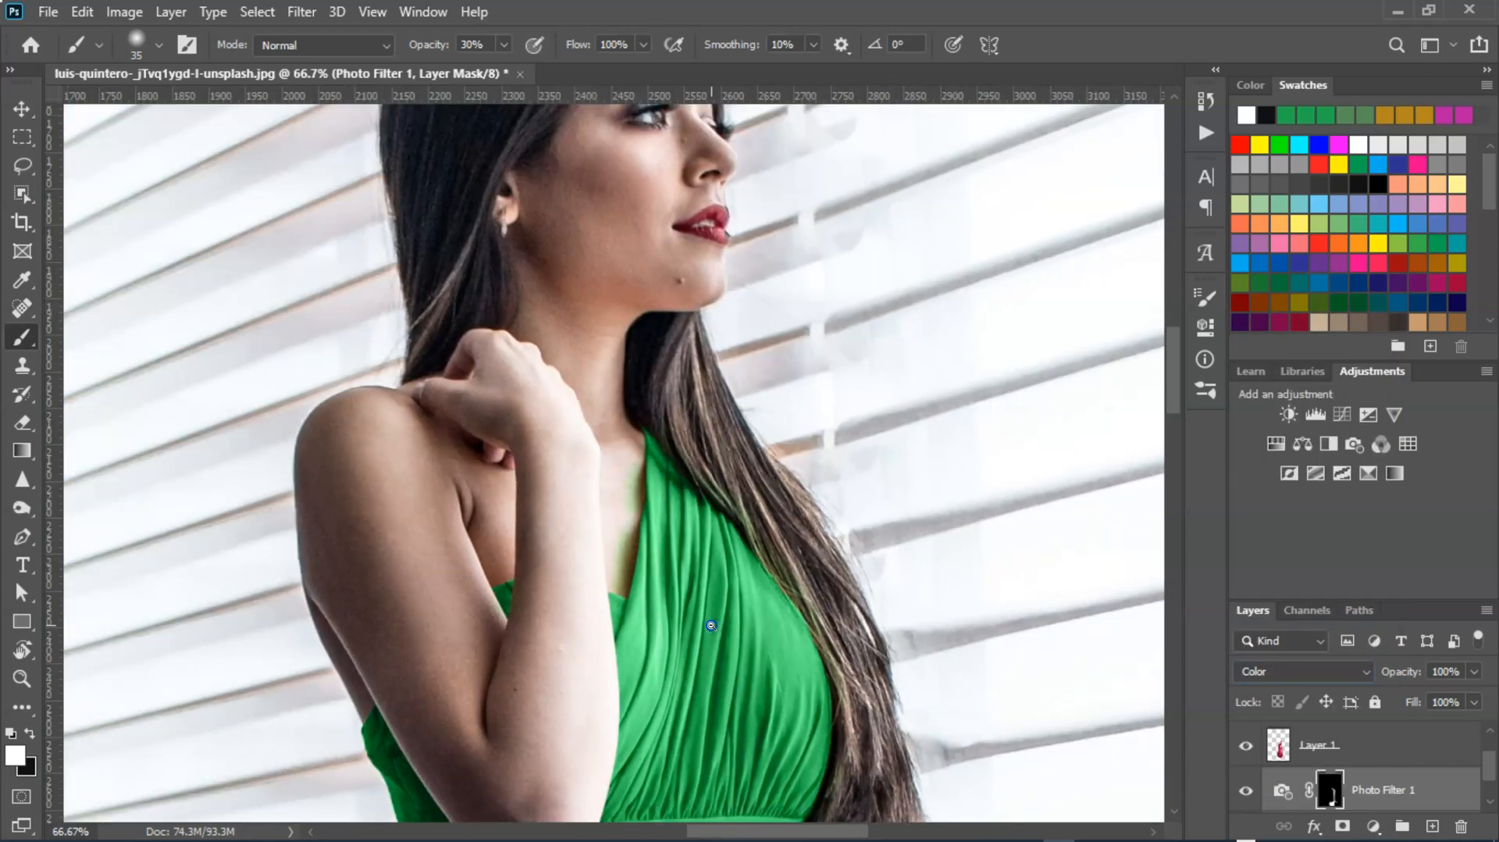
ctrl+alt+click(712, 625)
ctrl+alt+click(723, 633)
drag(722, 633, 690, 573)
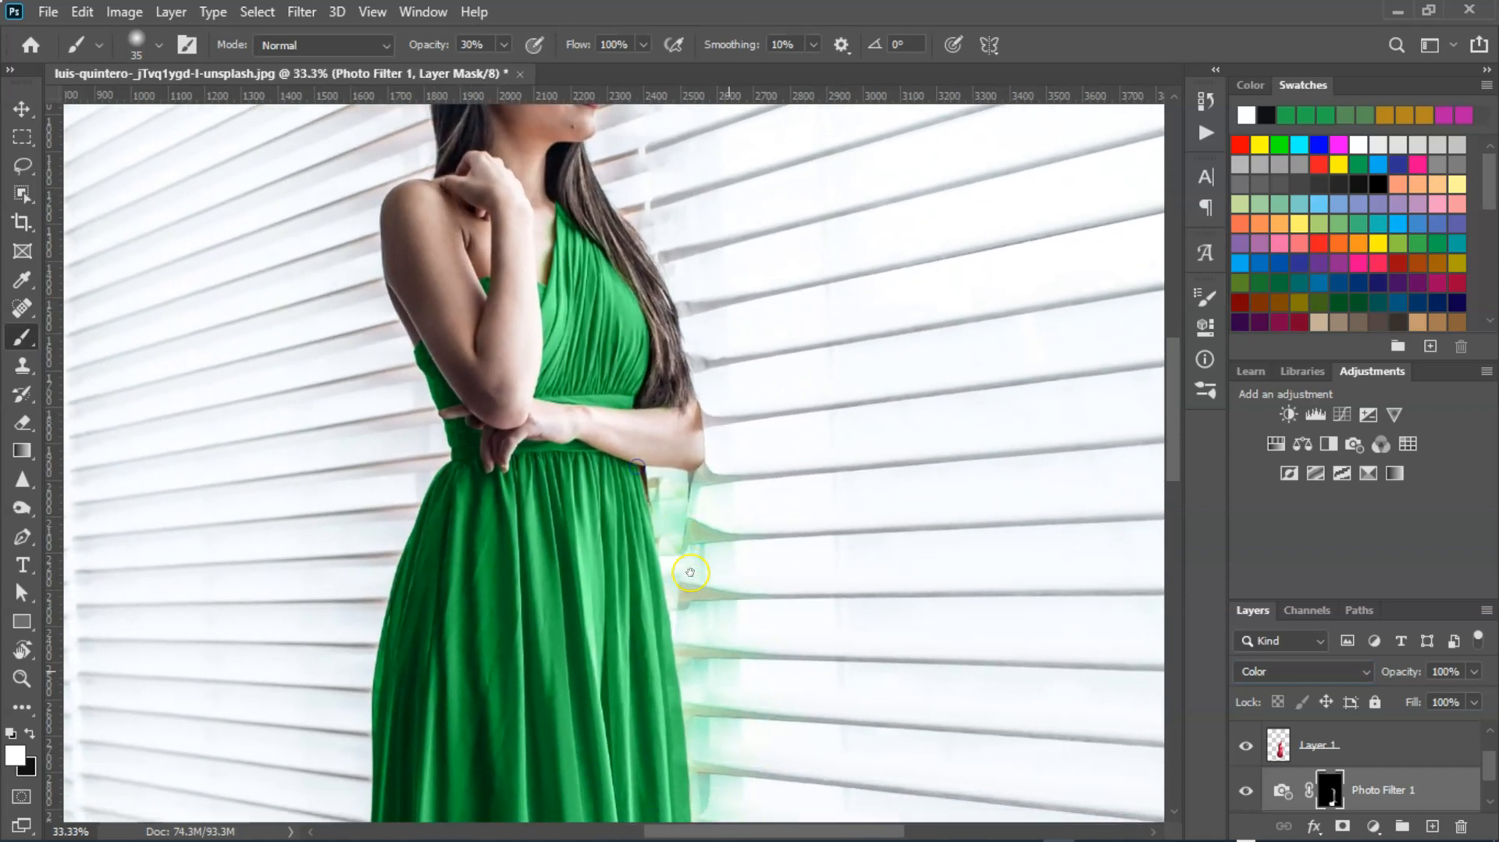
ctrl+alt+click(690, 573)
ctrl+alt+click(679, 617)
drag(675, 645, 640, 474)
ctrl+alt+click(702, 549)
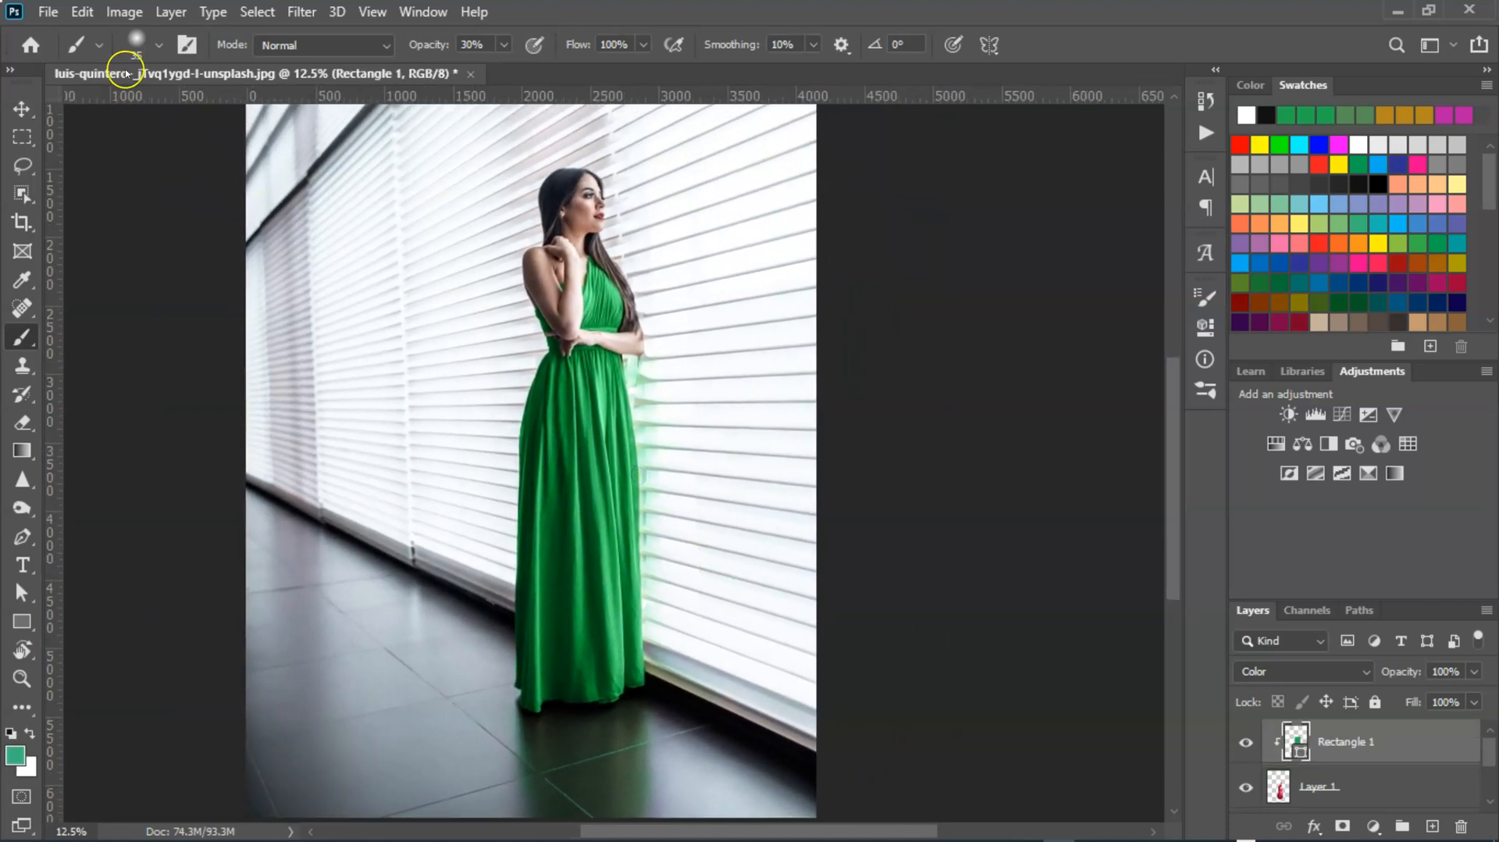
- Duplicate the green-dress image with all its layers into a new document under the suggested copy name
click(121, 13)
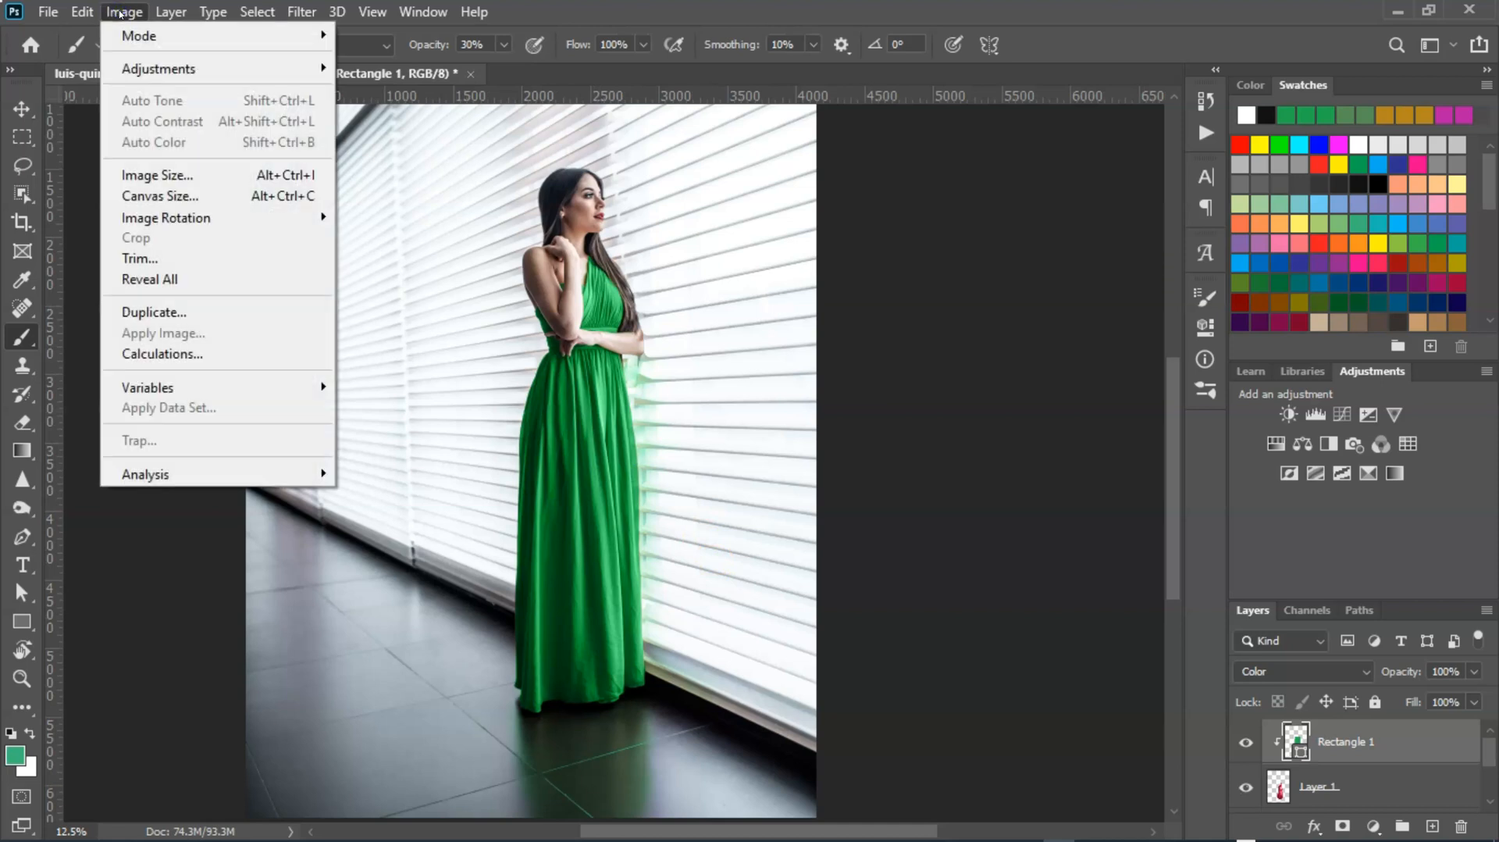
click(164, 314)
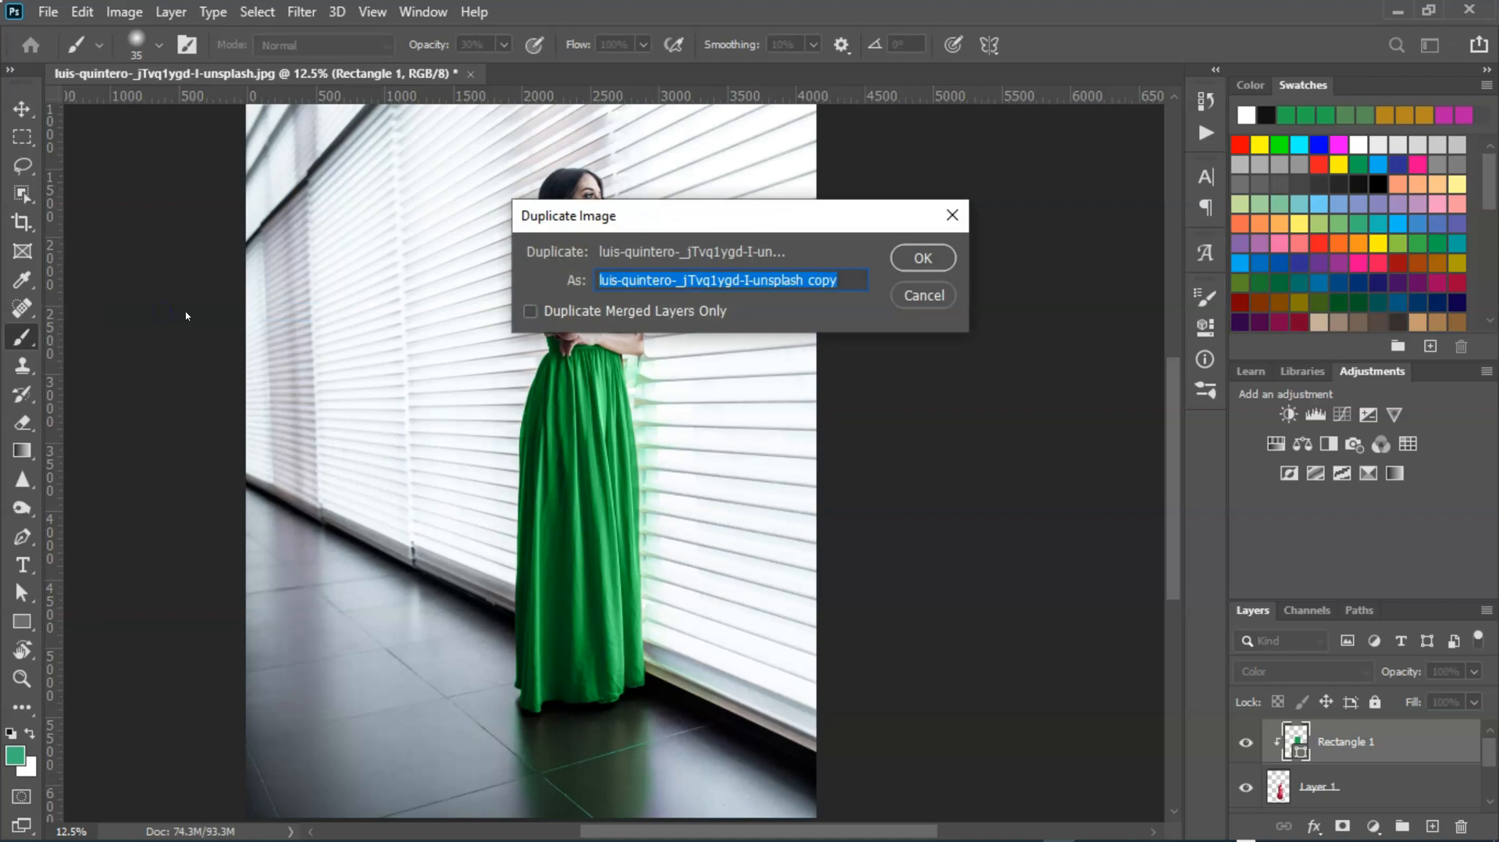
click(915, 258)
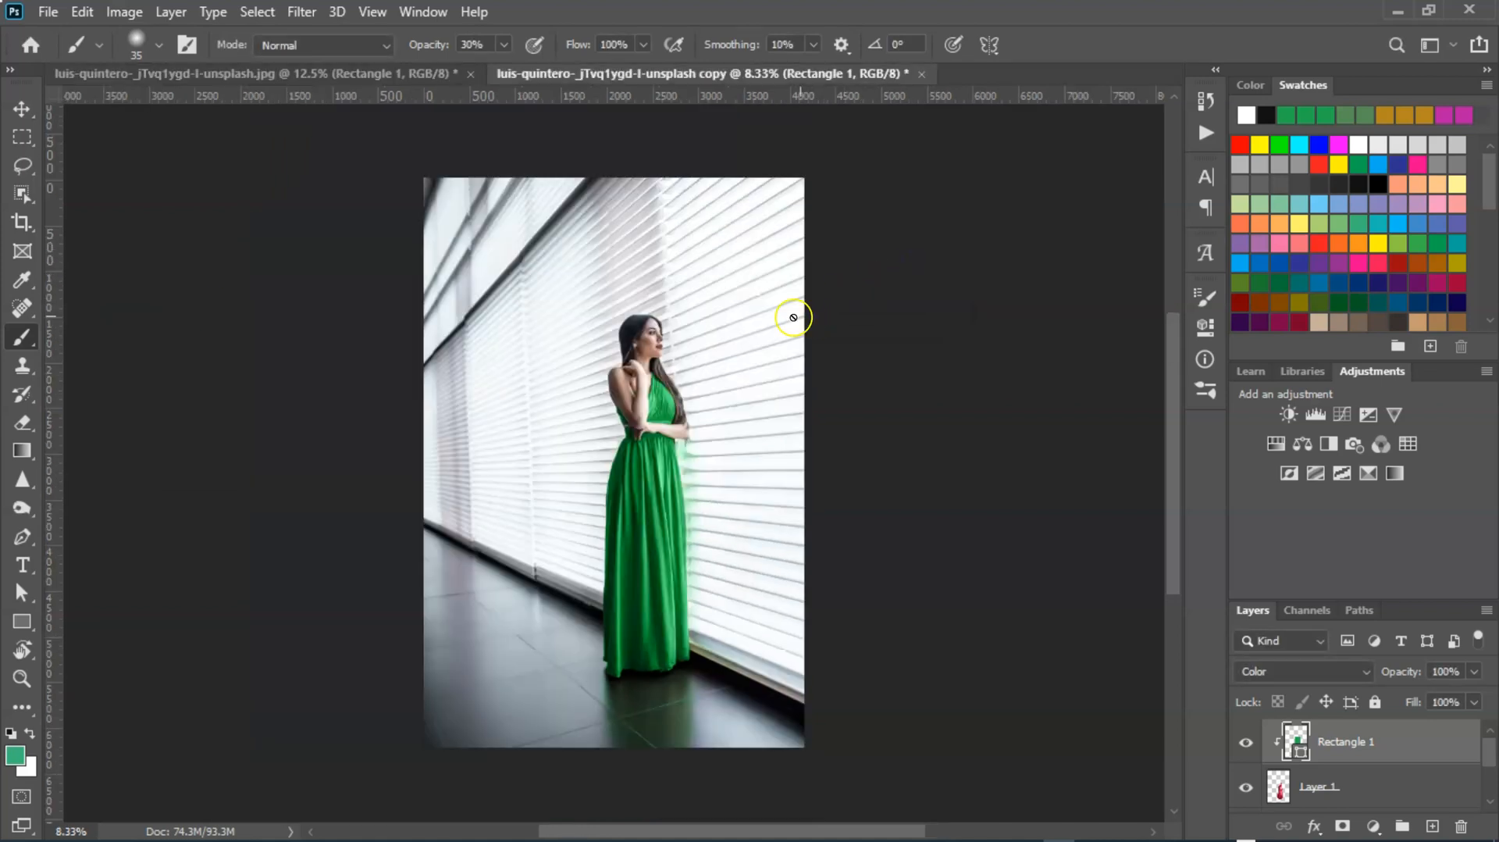
- Recolour the Rectangle 1 shape to blue 2273ab in the duplicate and copy its hex code
scroll(663, 500, up, 1)
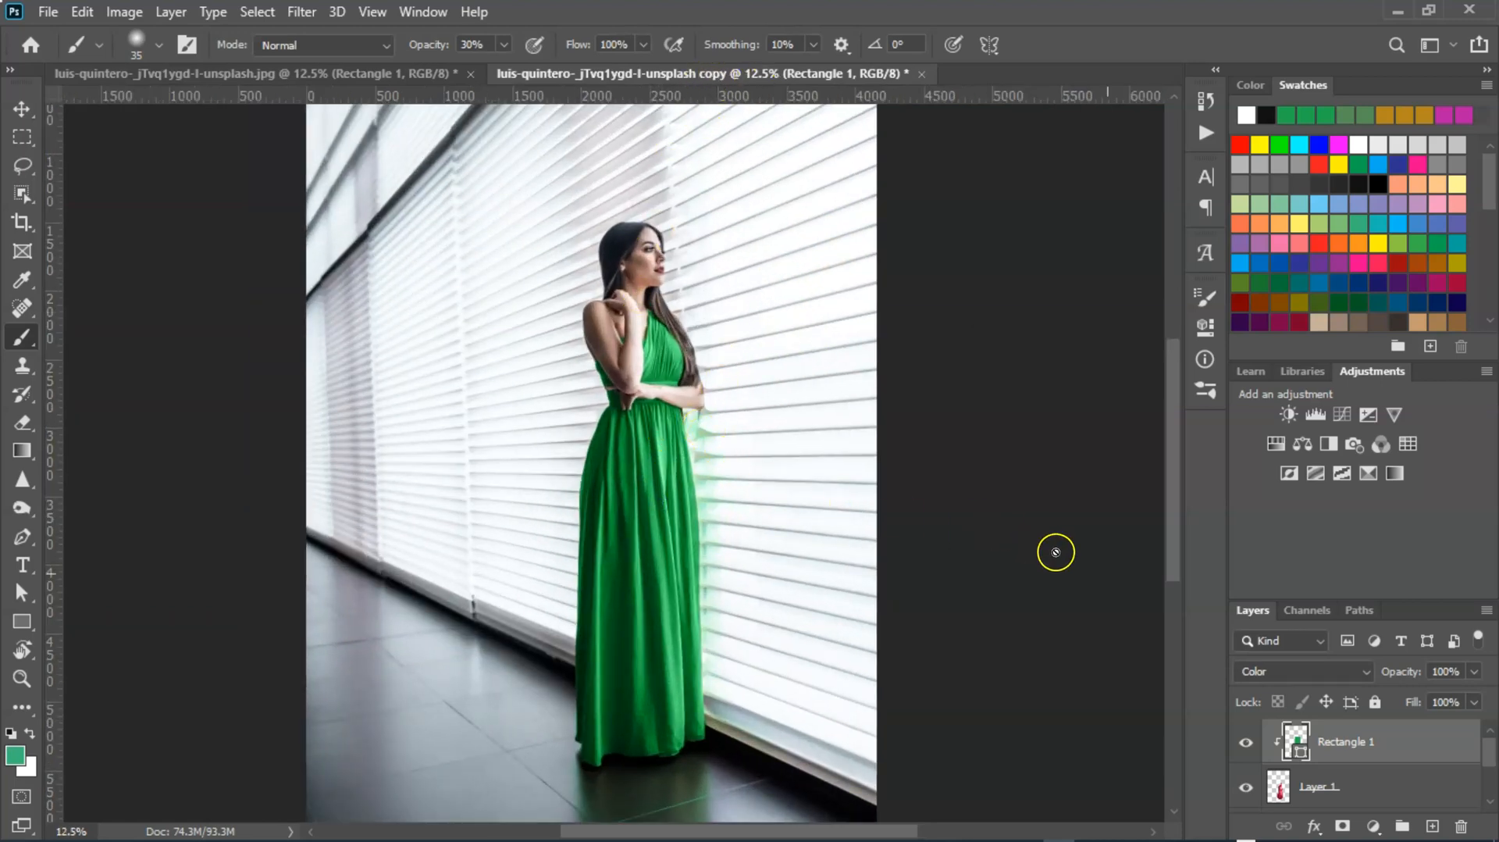
double_click(1296, 751)
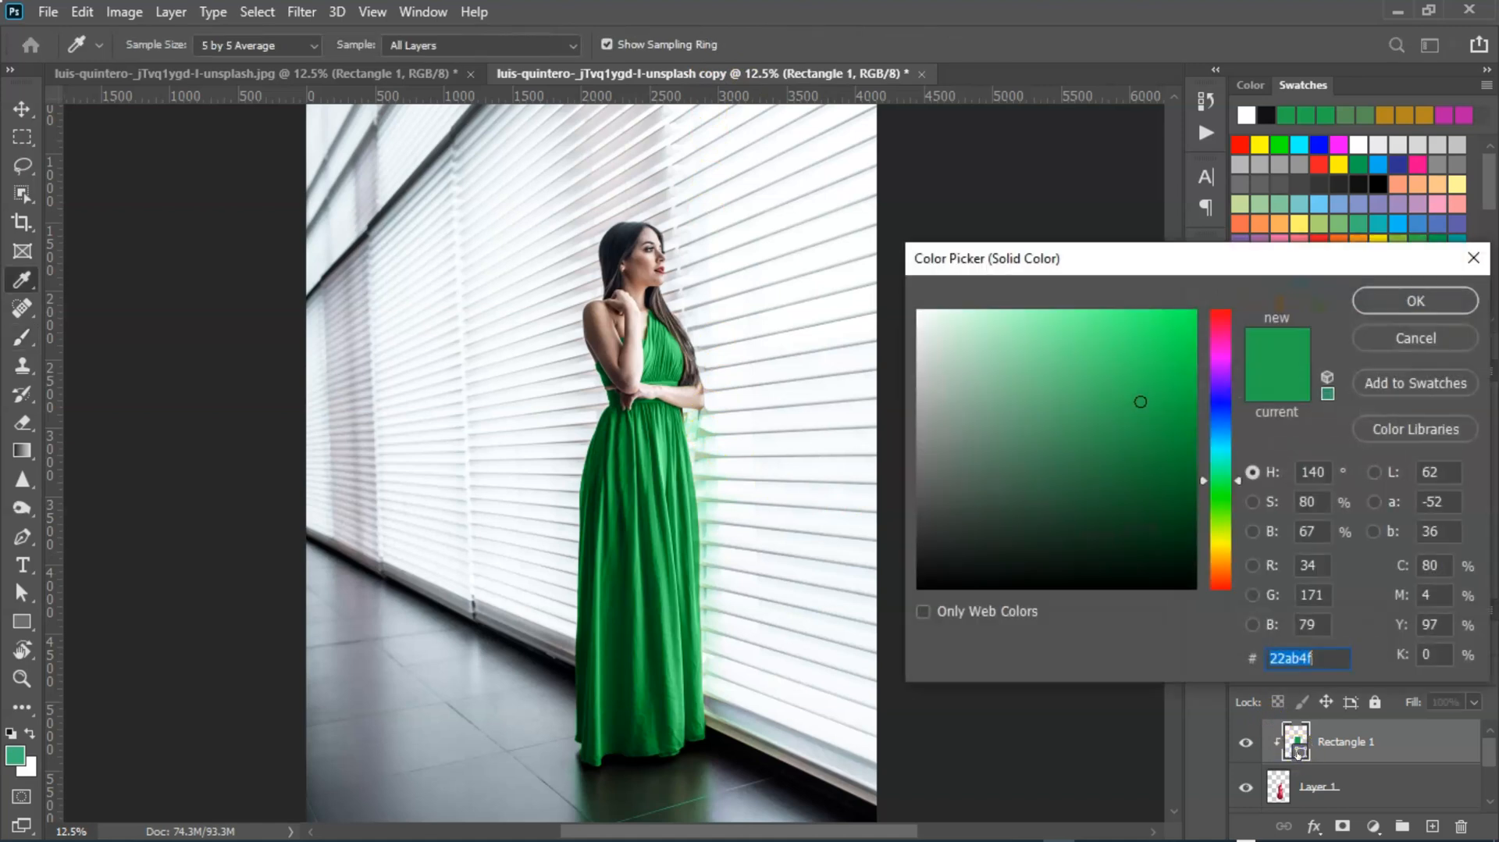
drag(1203, 479, 1210, 431)
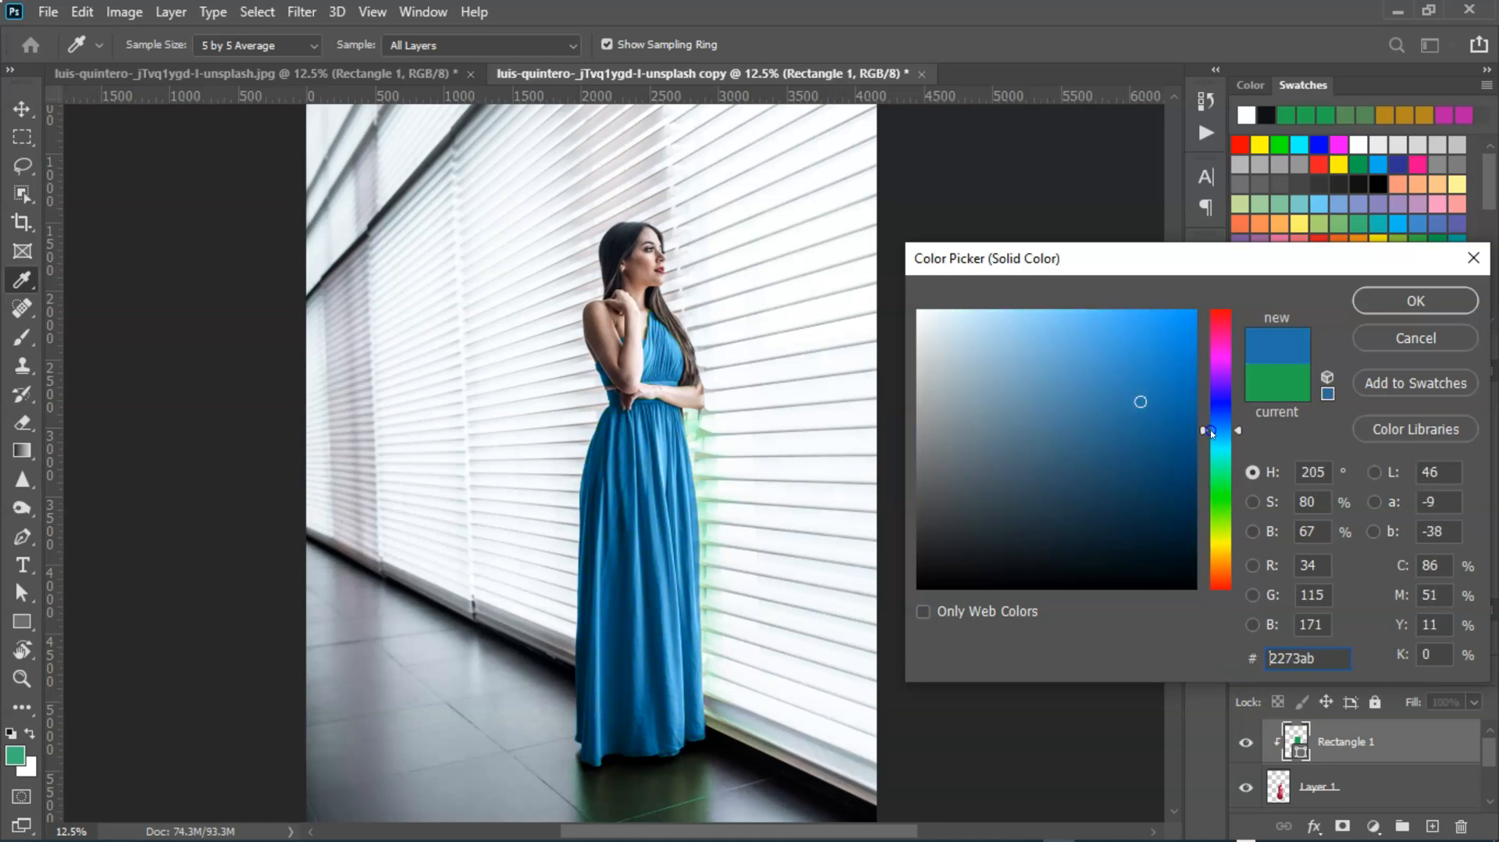
click(1253, 664)
right_click(1284, 658)
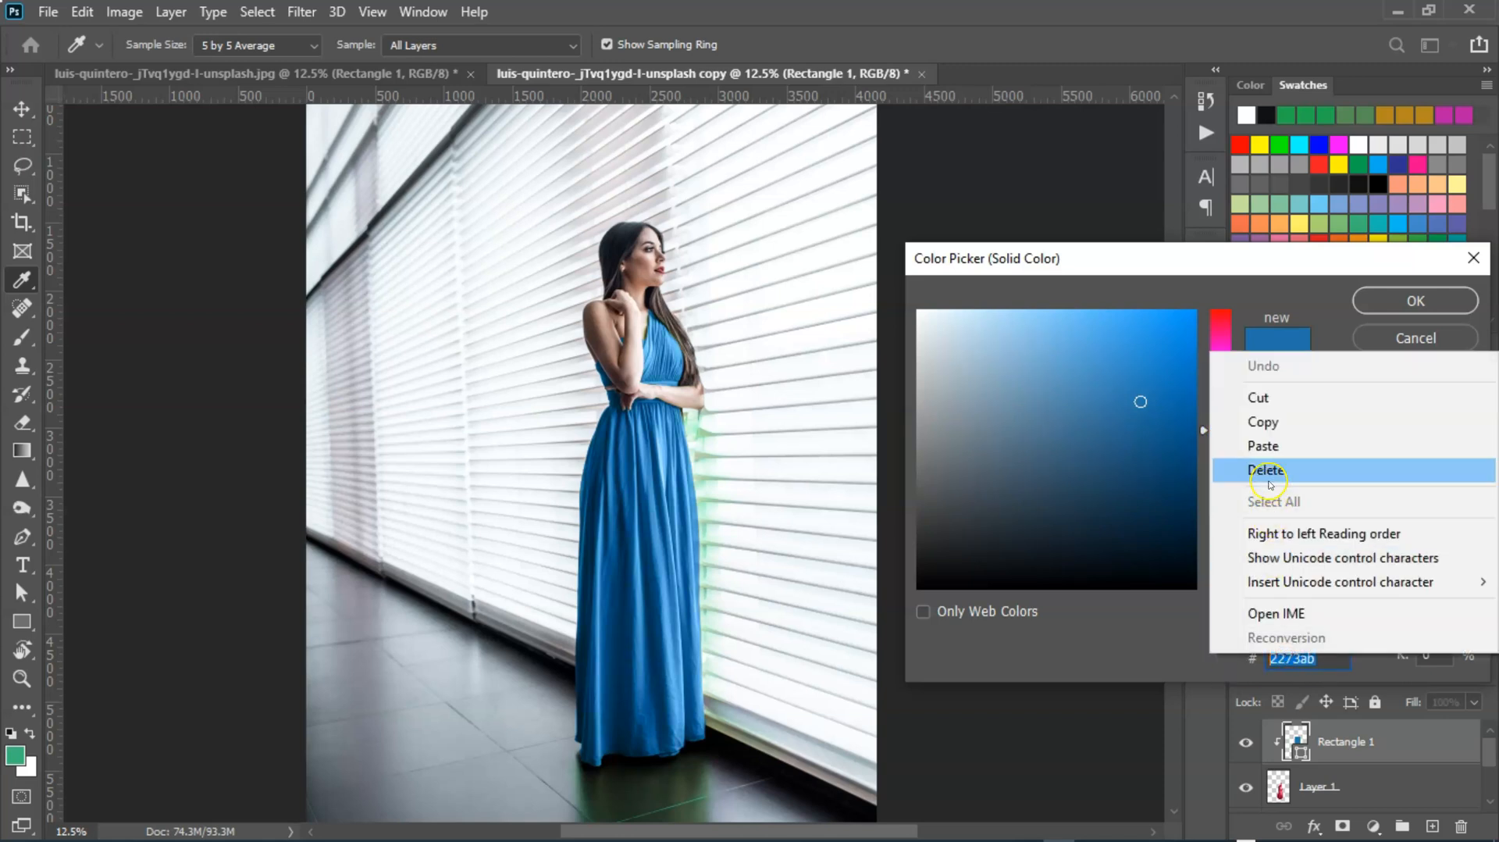
click(1263, 422)
click(1386, 299)
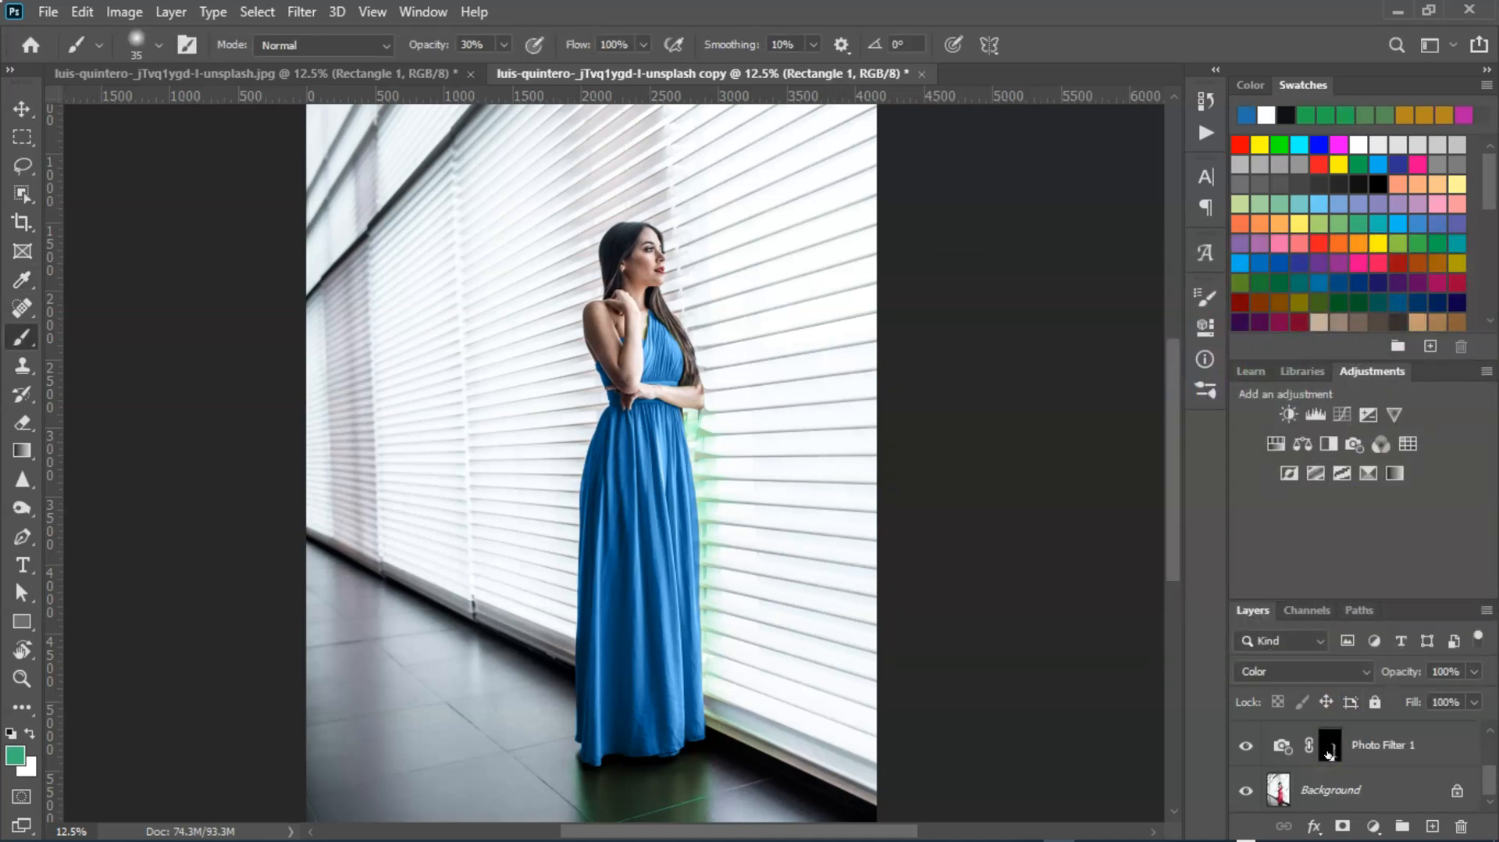
- Set the Photo Filter 1 colour to the copied blue 2273ab so the reflections match the dress
double_click(1281, 746)
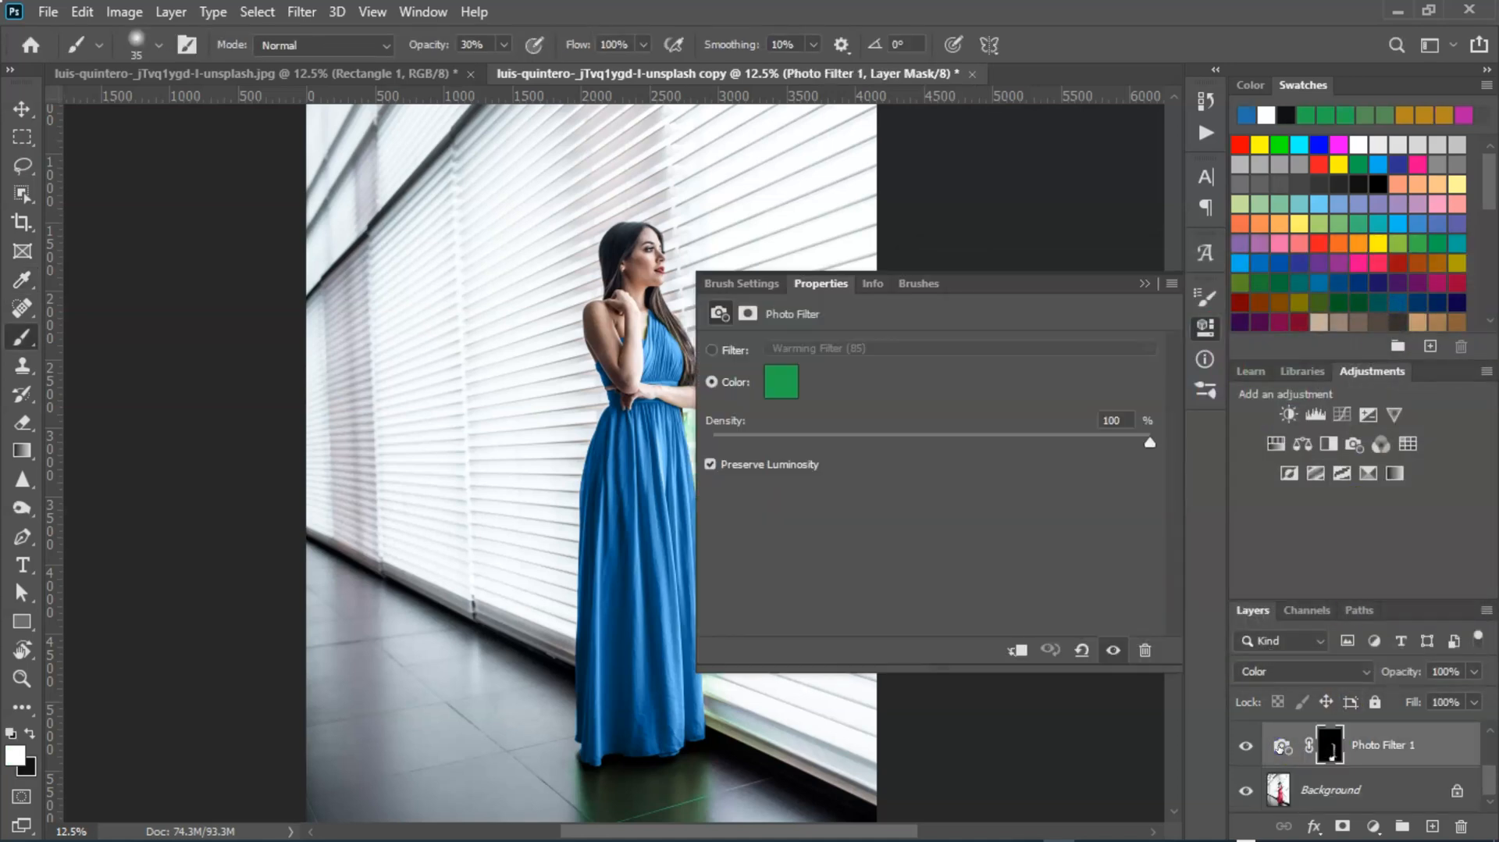
click(782, 382)
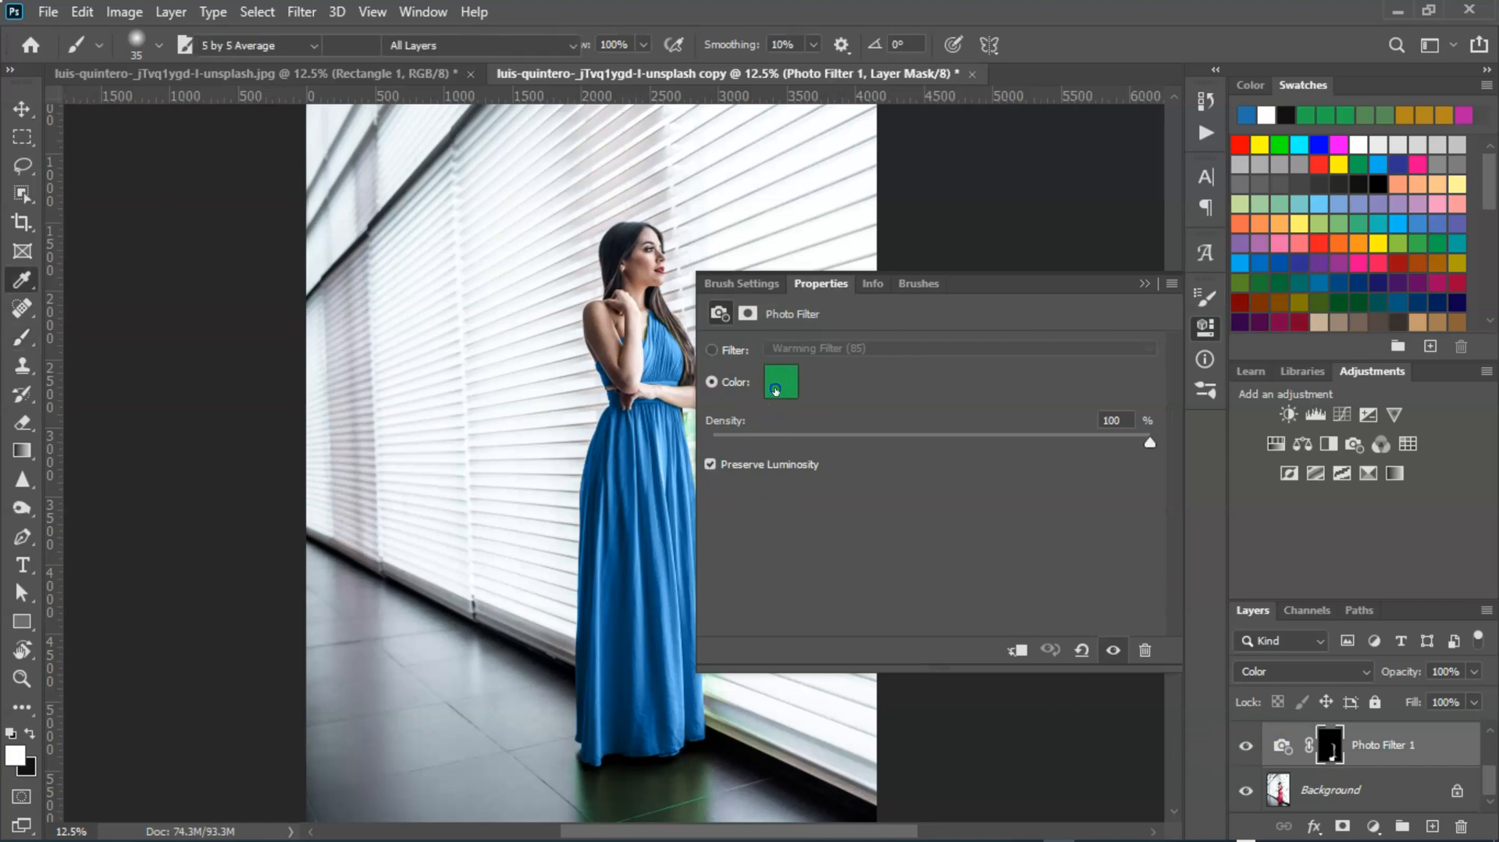
right_click(1300, 658)
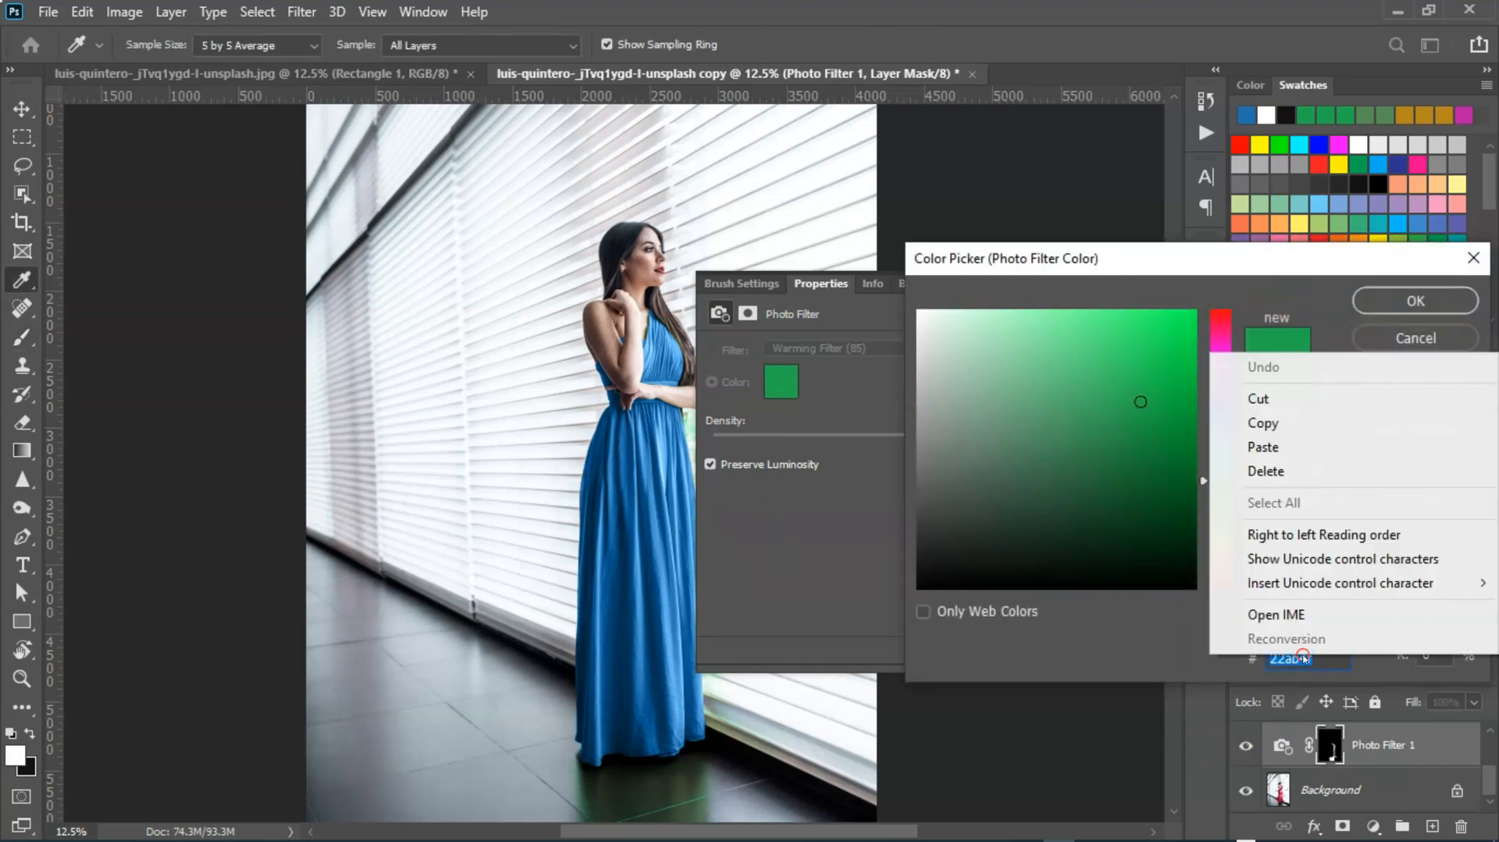
click(1271, 448)
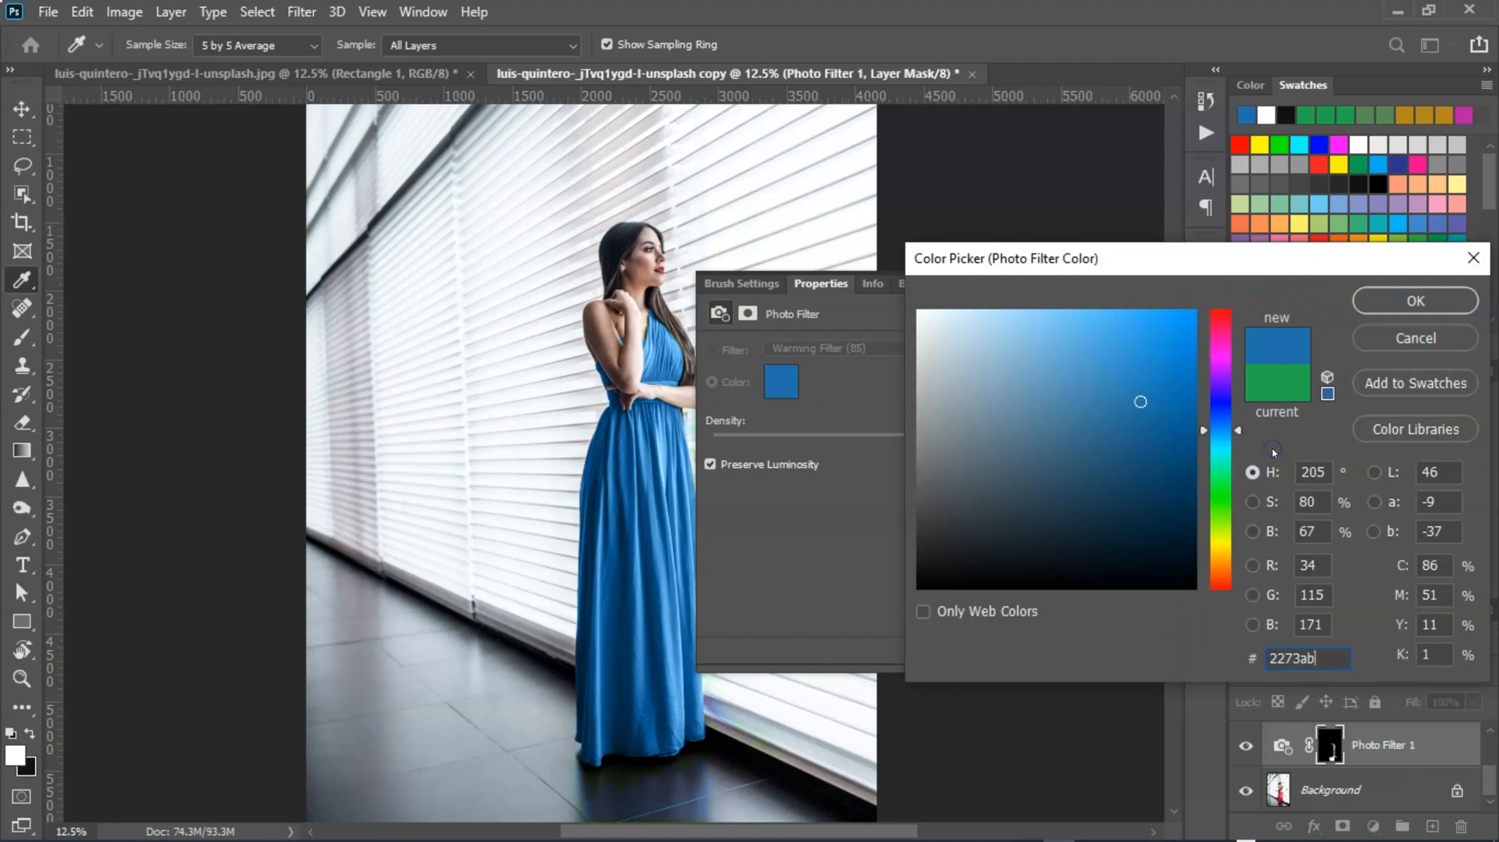
click(1412, 301)
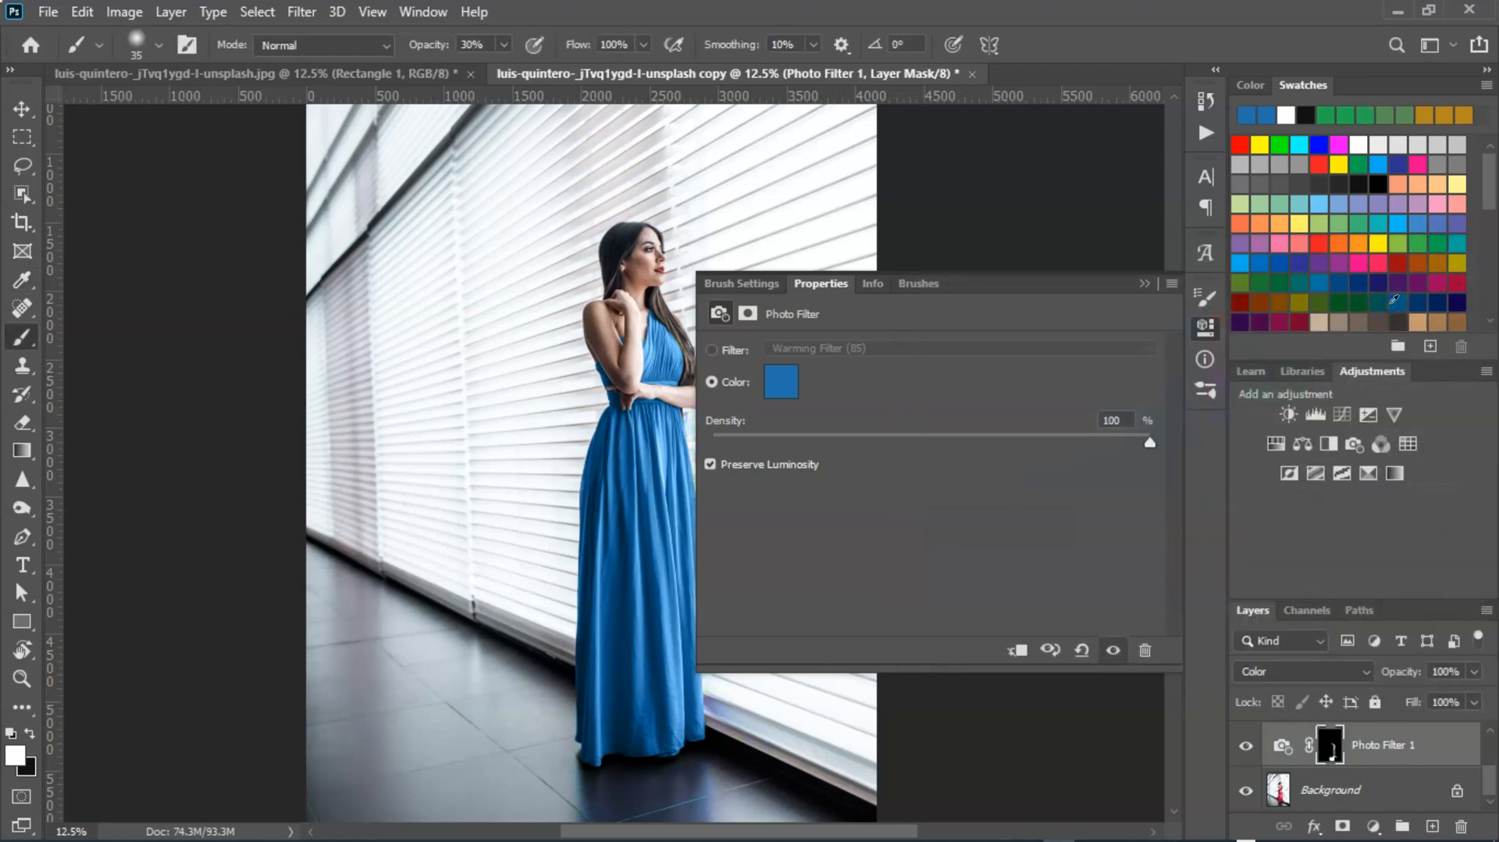
click(1145, 282)
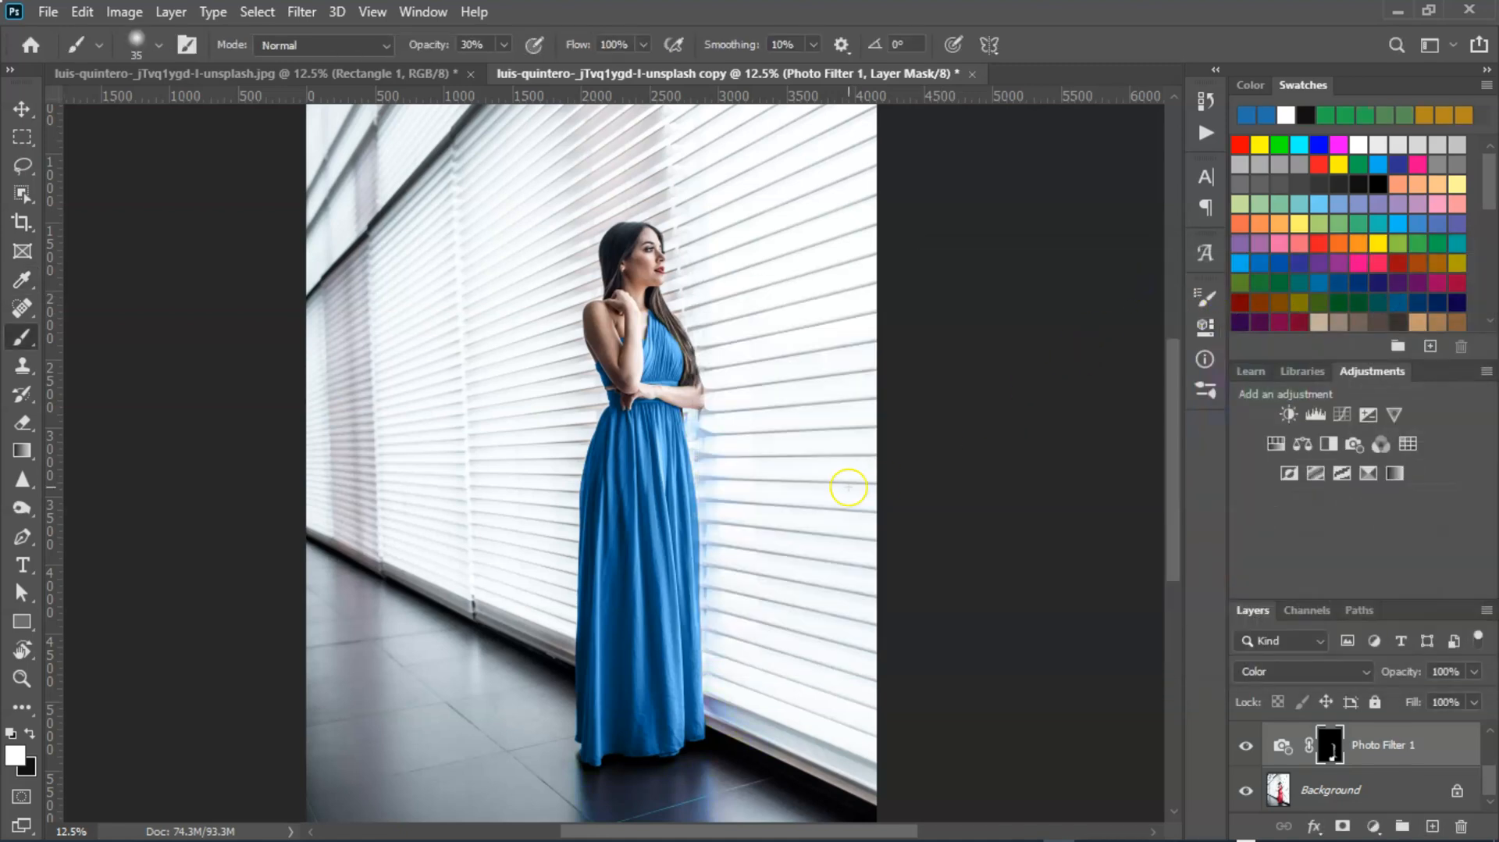
scroll(848, 487, down, 1)
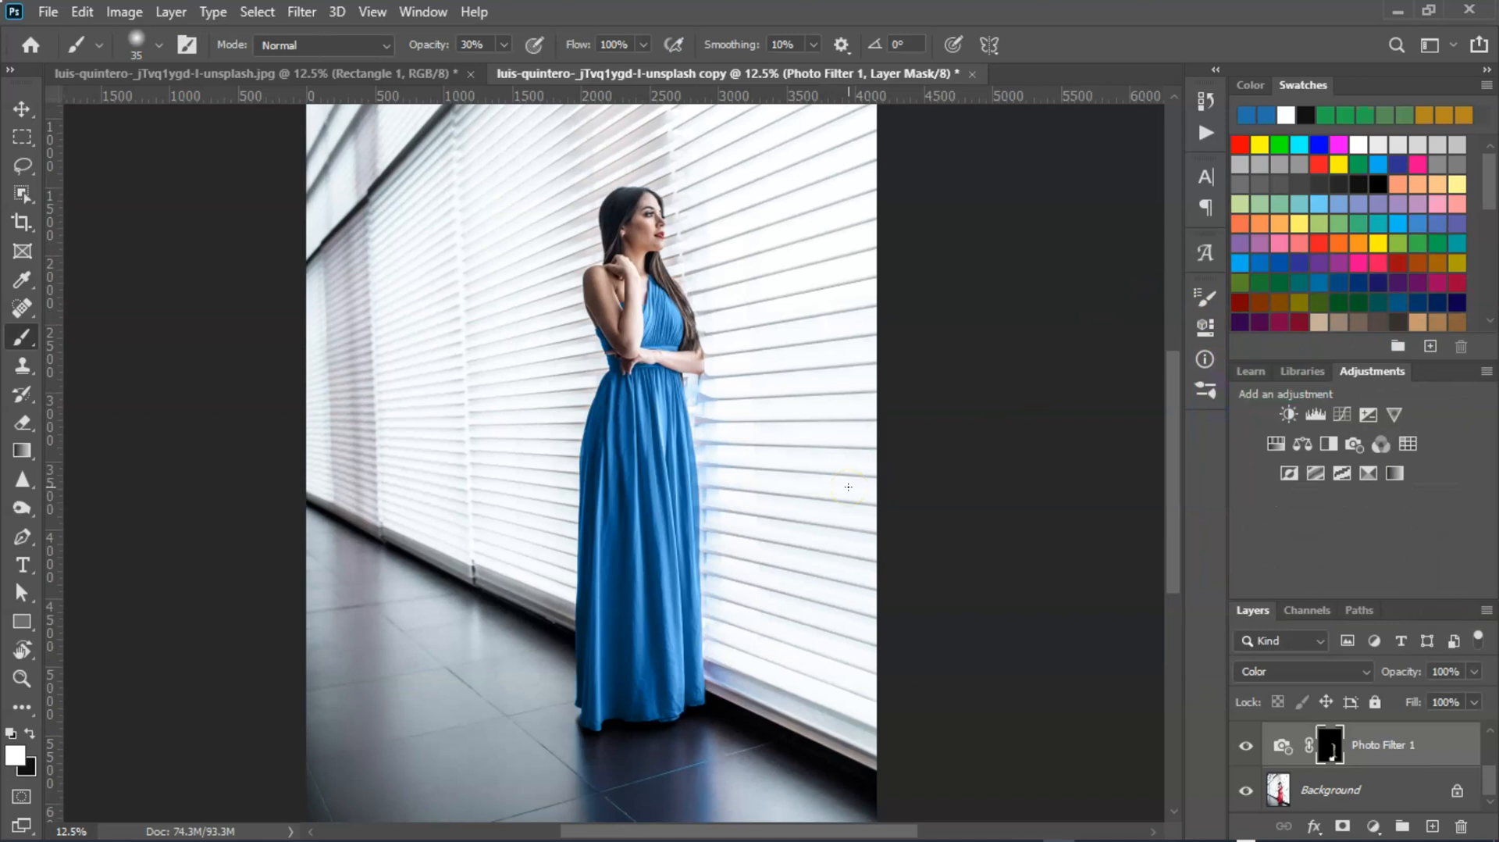
- Duplicate the blue-dress document with all its layers under the suggested "copy 2" name
click(125, 12)
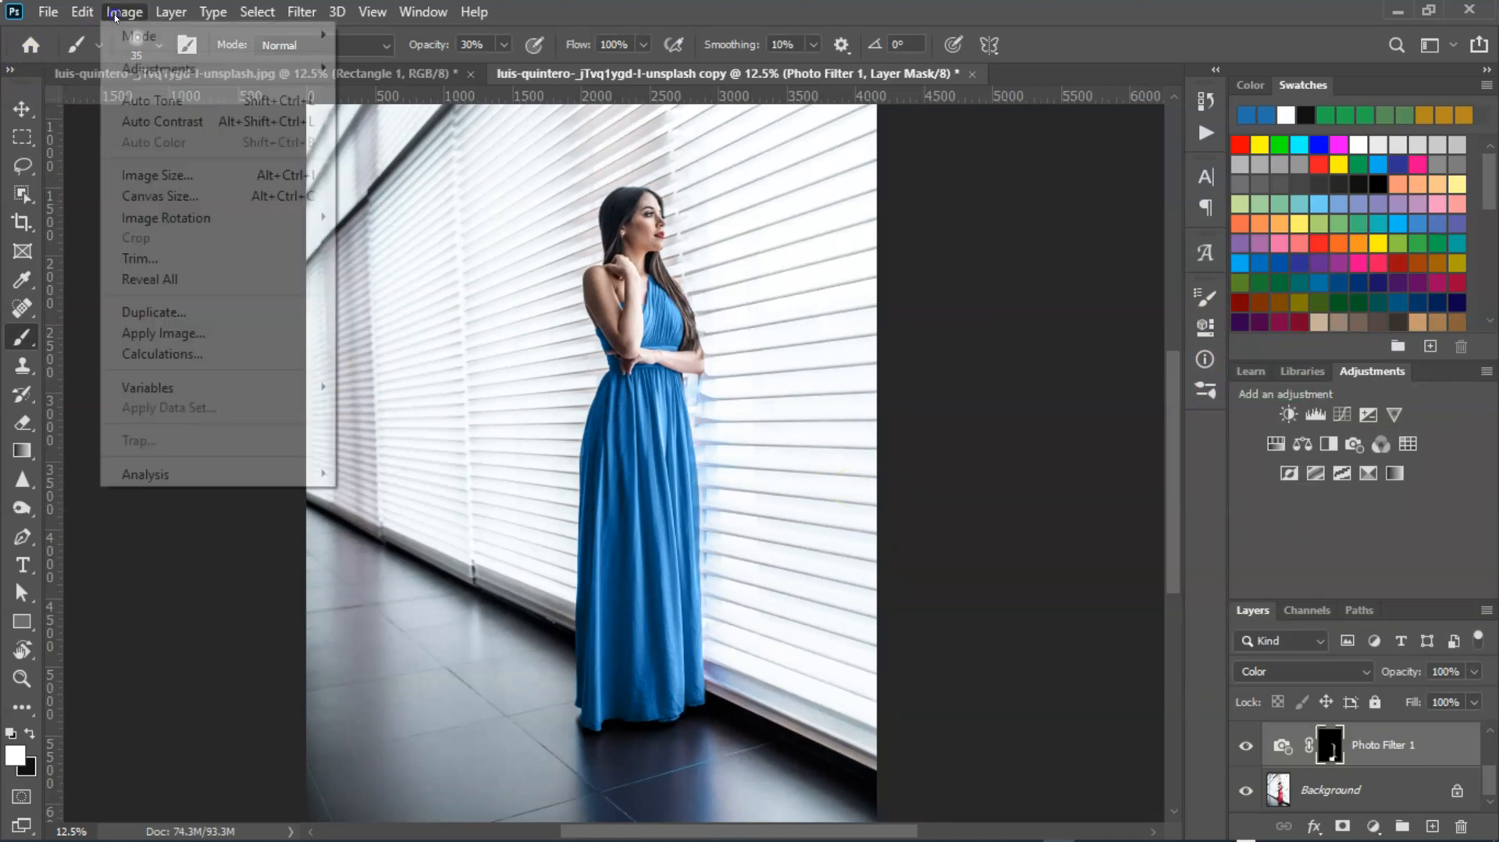
click(166, 312)
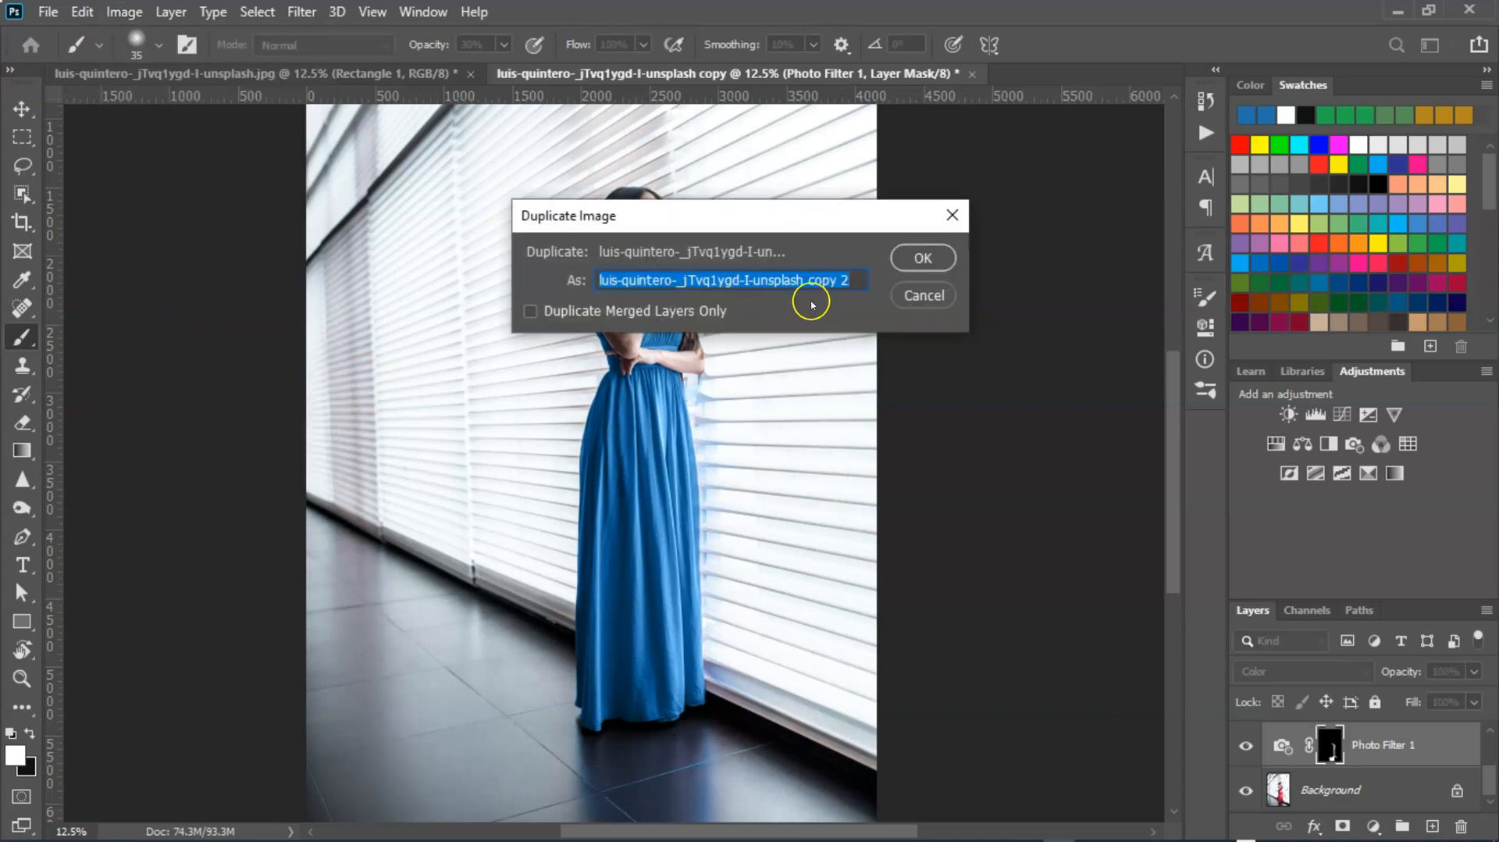
click(918, 258)
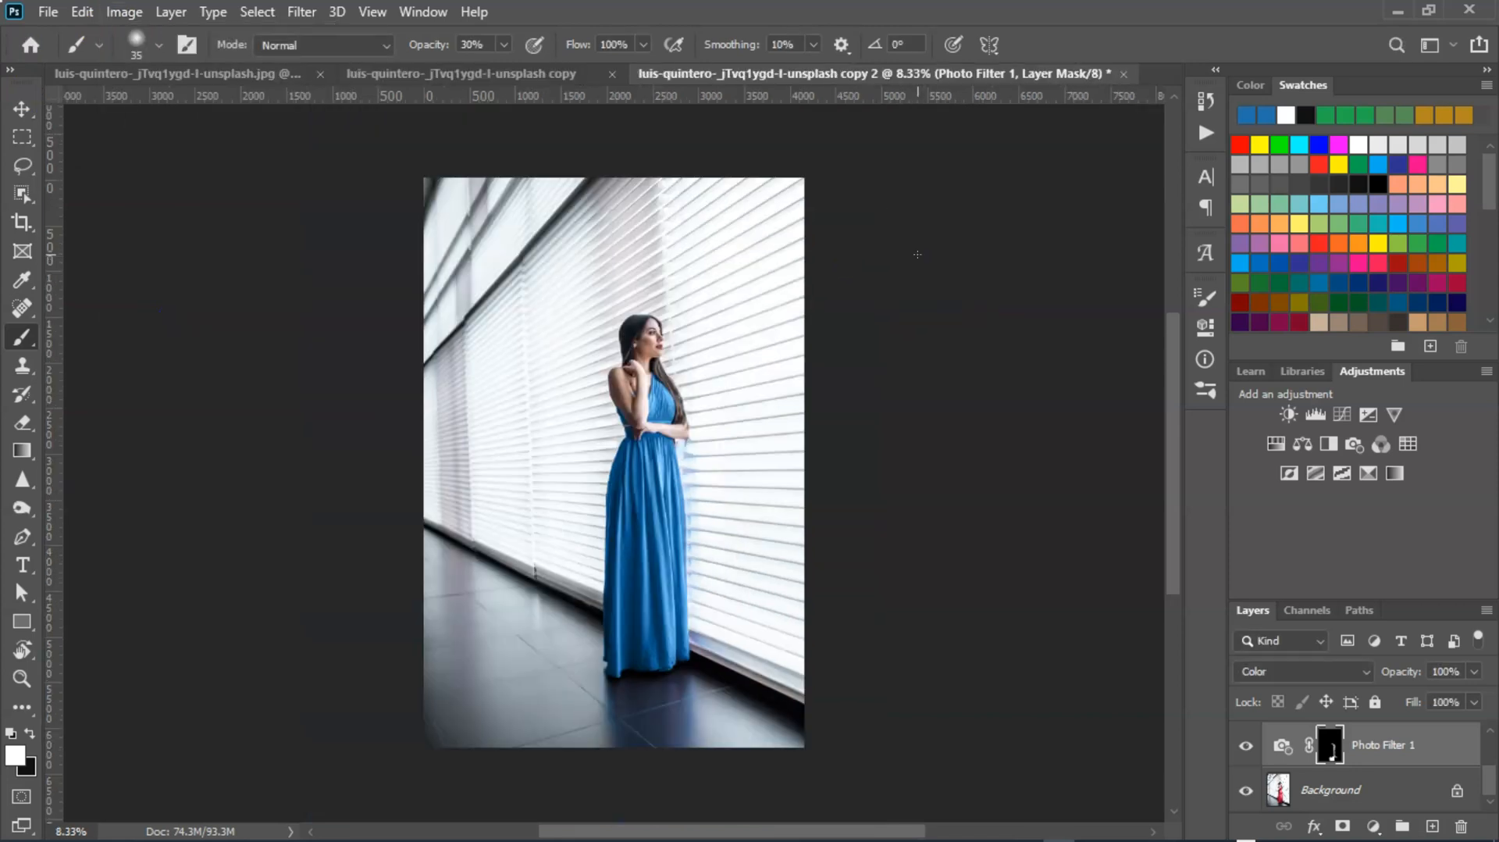
- Recolour the Rectangle 1 shape to golden yellow ab8c22 in the second copy and copy its hex code
ctrl+click(709, 474)
drag(702, 482, 681, 407)
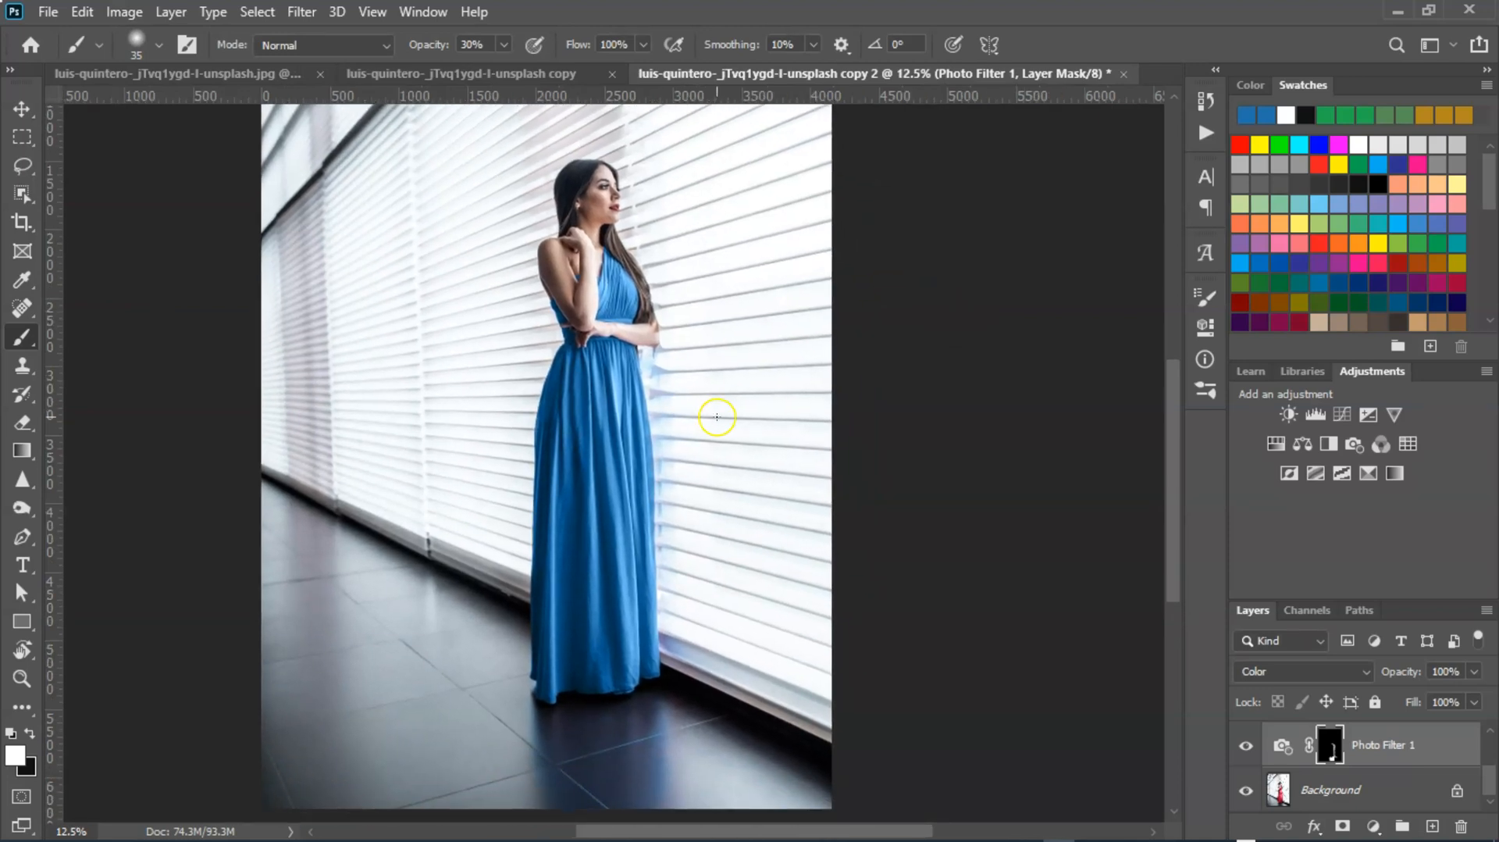
scroll(1302, 740, up, 3)
click(1300, 751)
double_click(1300, 751)
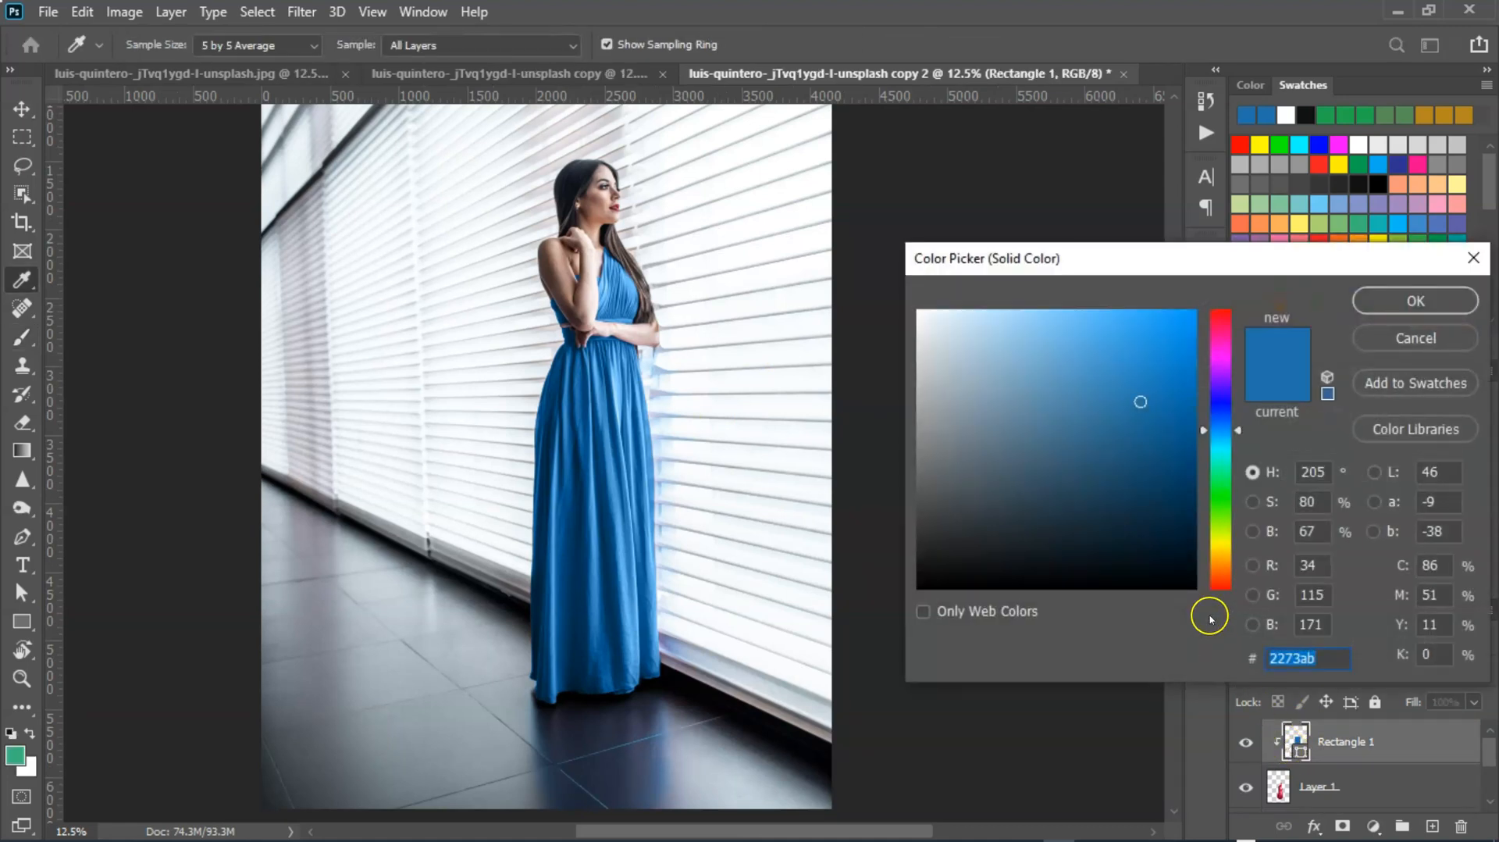
mouse_move(1205, 445)
mouse_down()
mouse_move(1205, 426)
mouse_move(1207, 550)
mouse_up()
drag(1206, 551, 1206, 554)
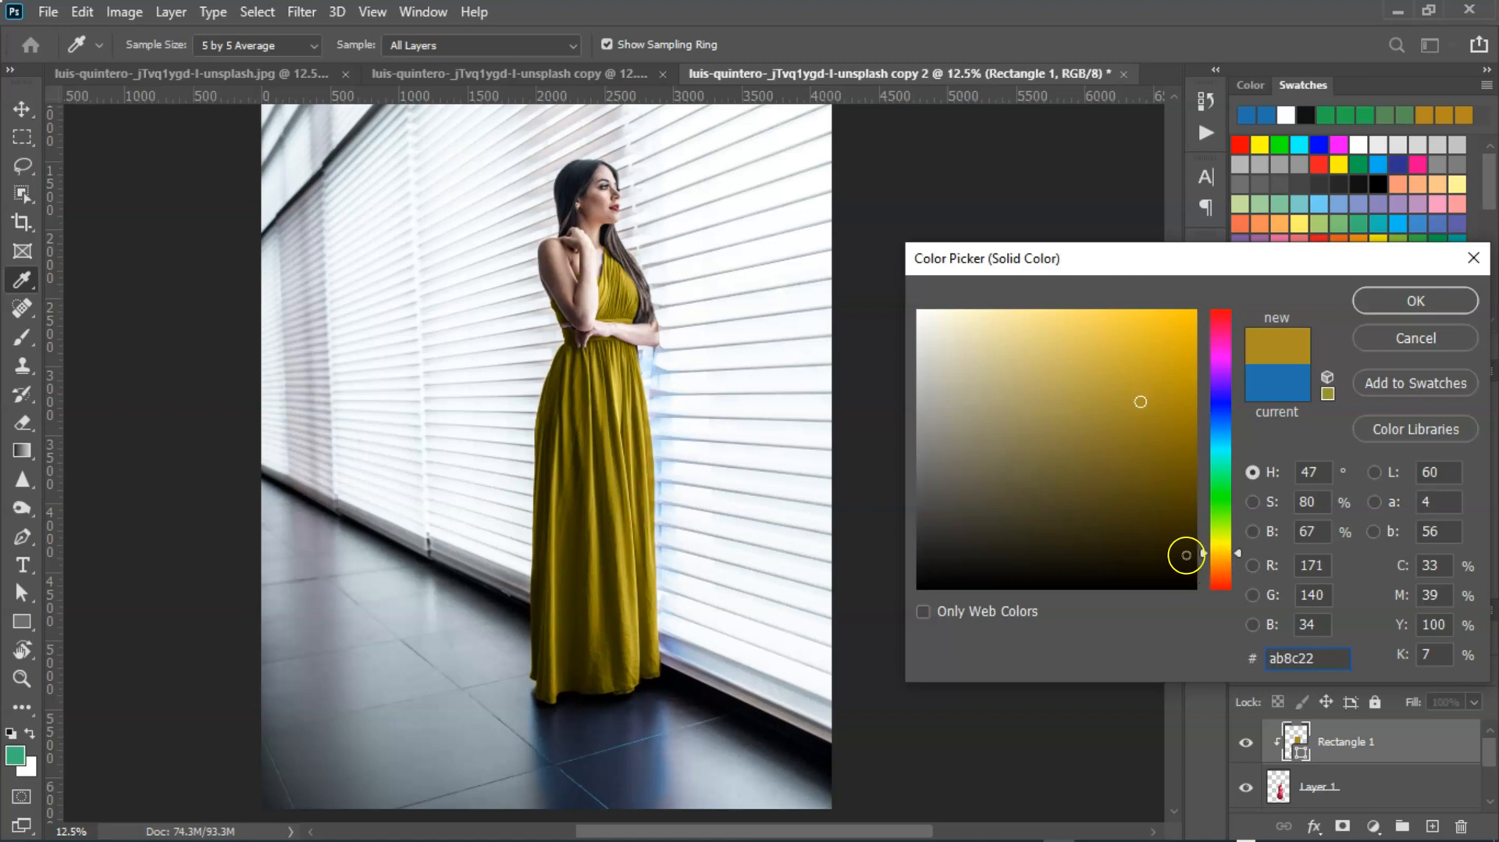
drag(1322, 659, 1252, 664)
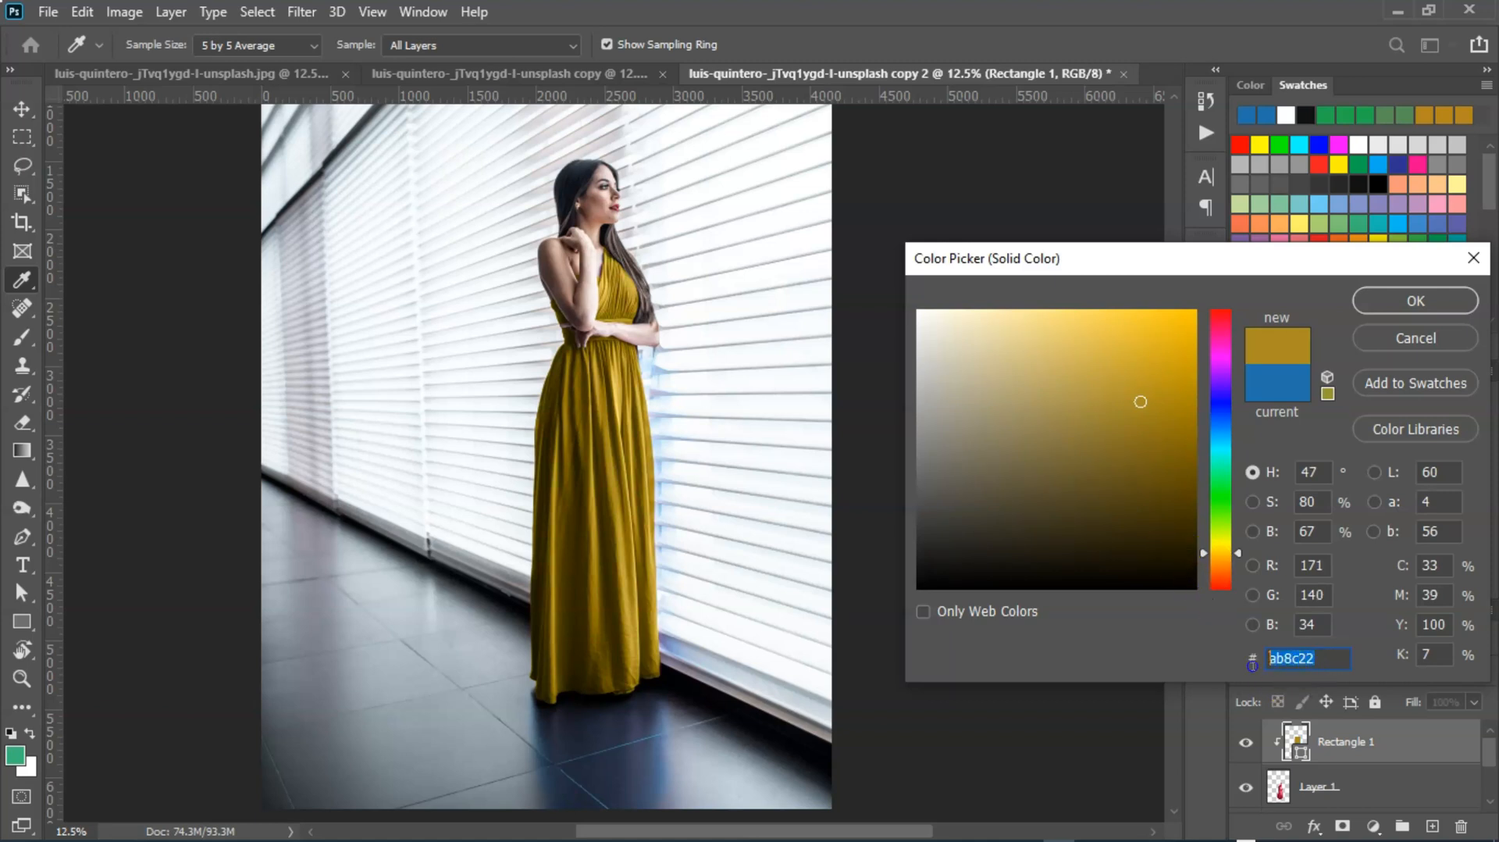
right_click(1288, 658)
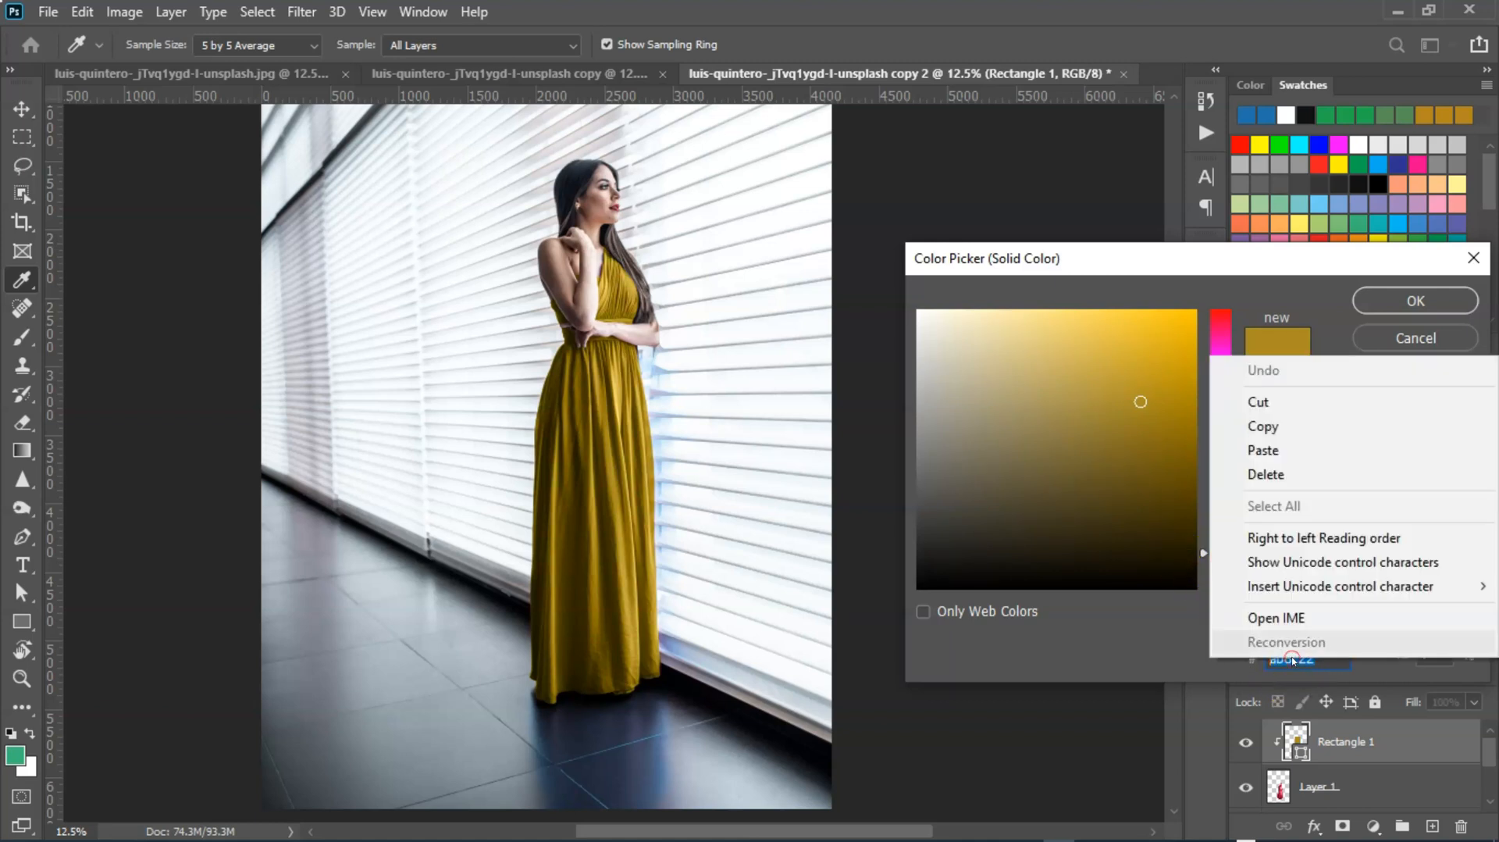
click(1263, 427)
click(1405, 301)
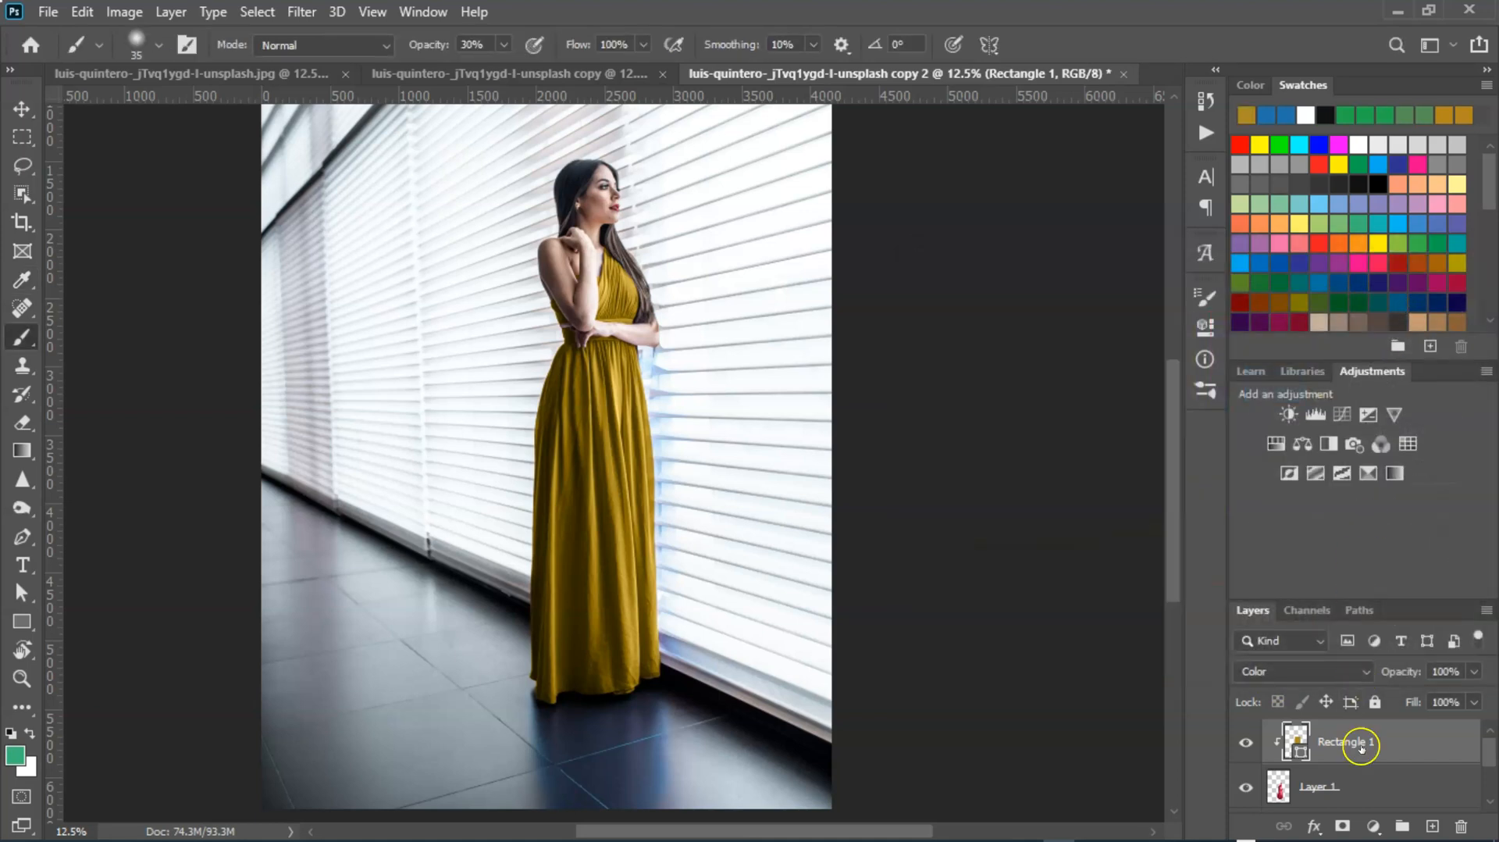
- Set the Photo Filter 1 colour to the copied yellow ab8c22 so the reflections match the dress
scroll(1361, 747, down, 1)
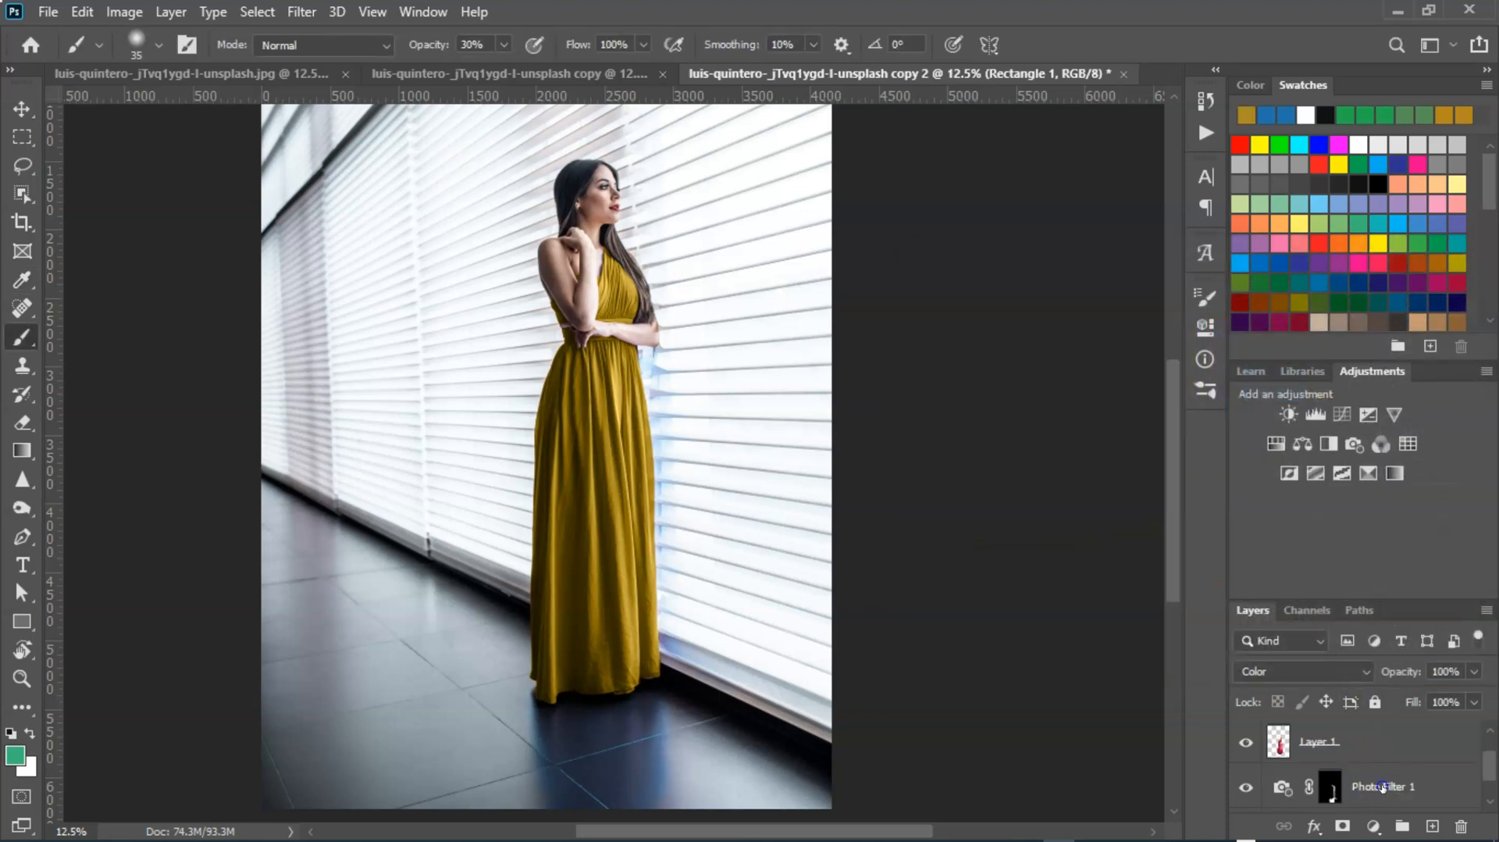
click(1381, 786)
double_click(1281, 788)
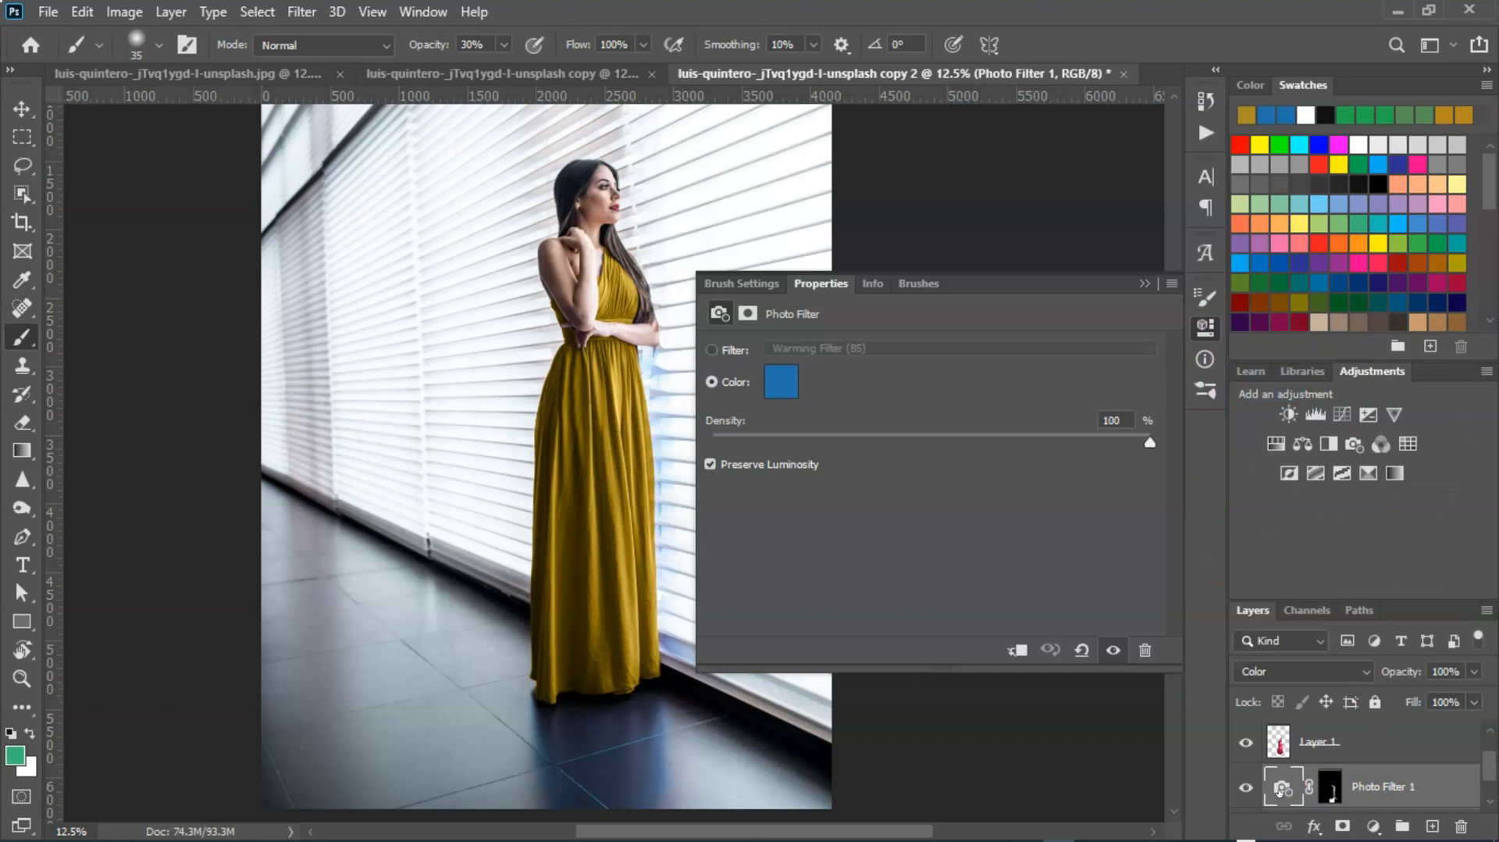
click(784, 383)
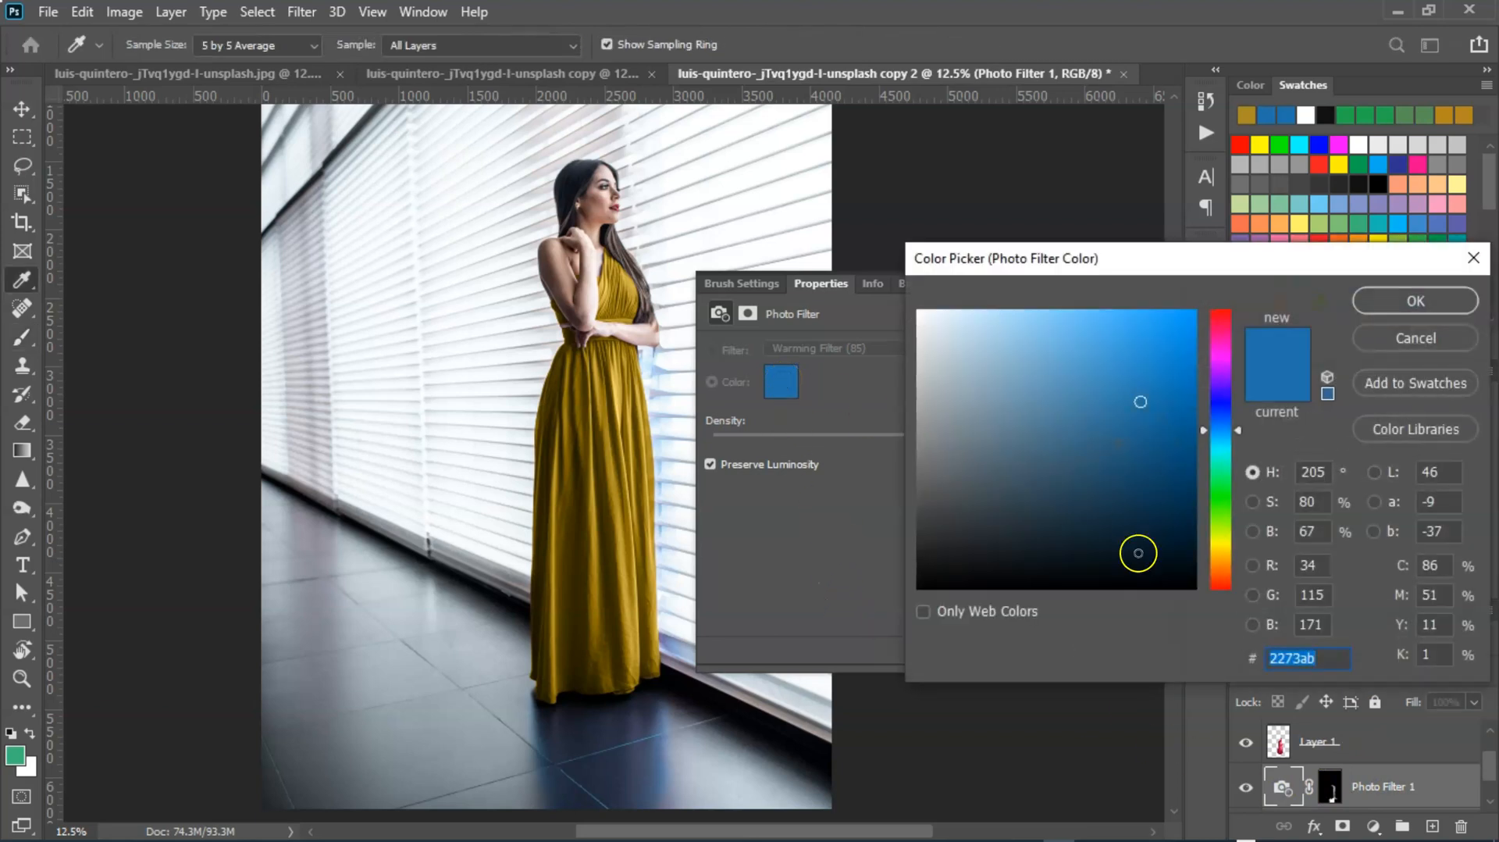
right_click(1300, 658)
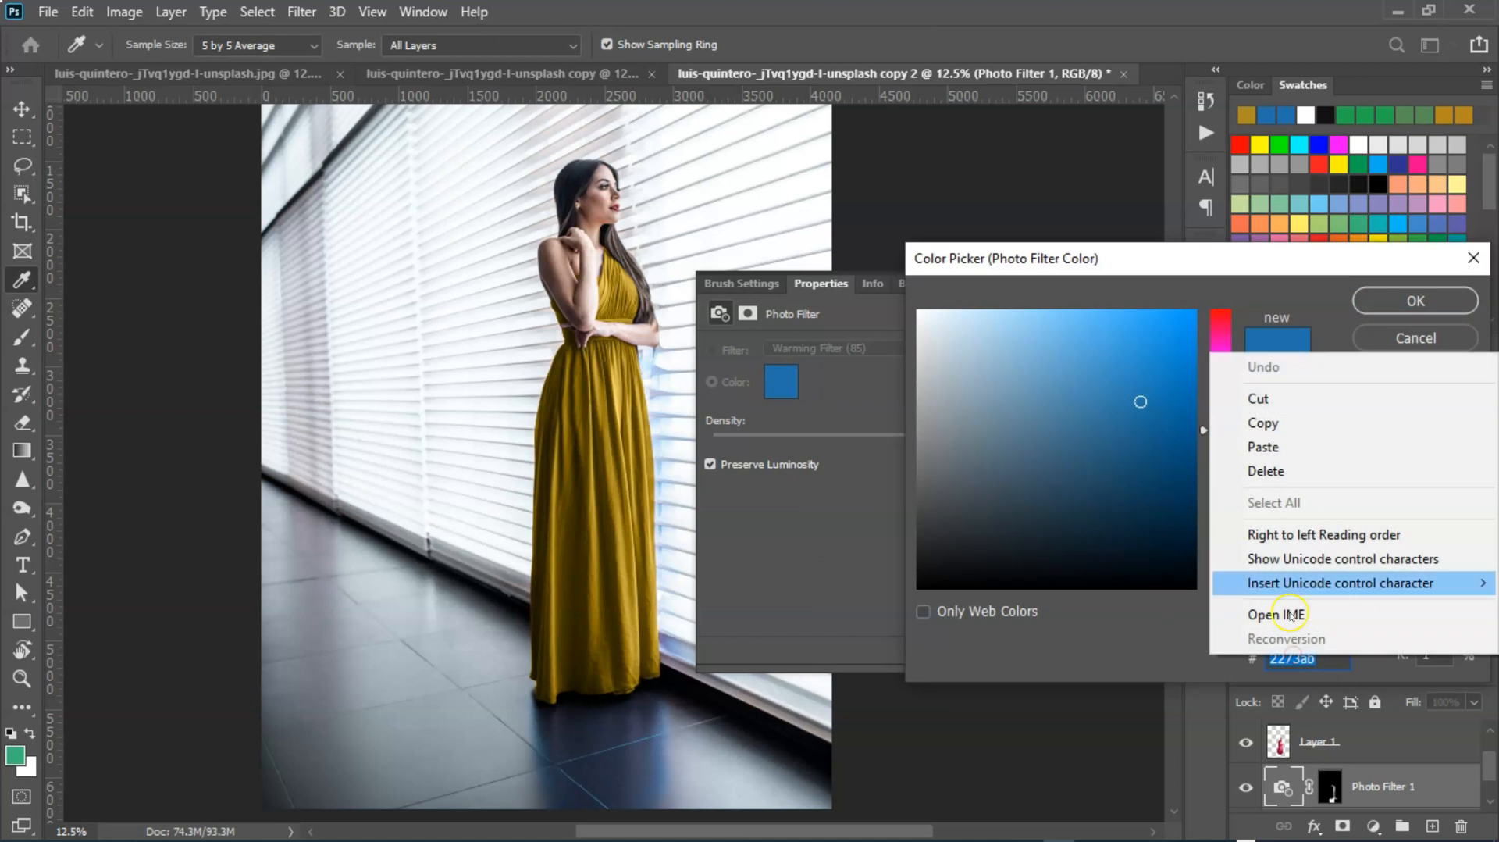
click(1261, 448)
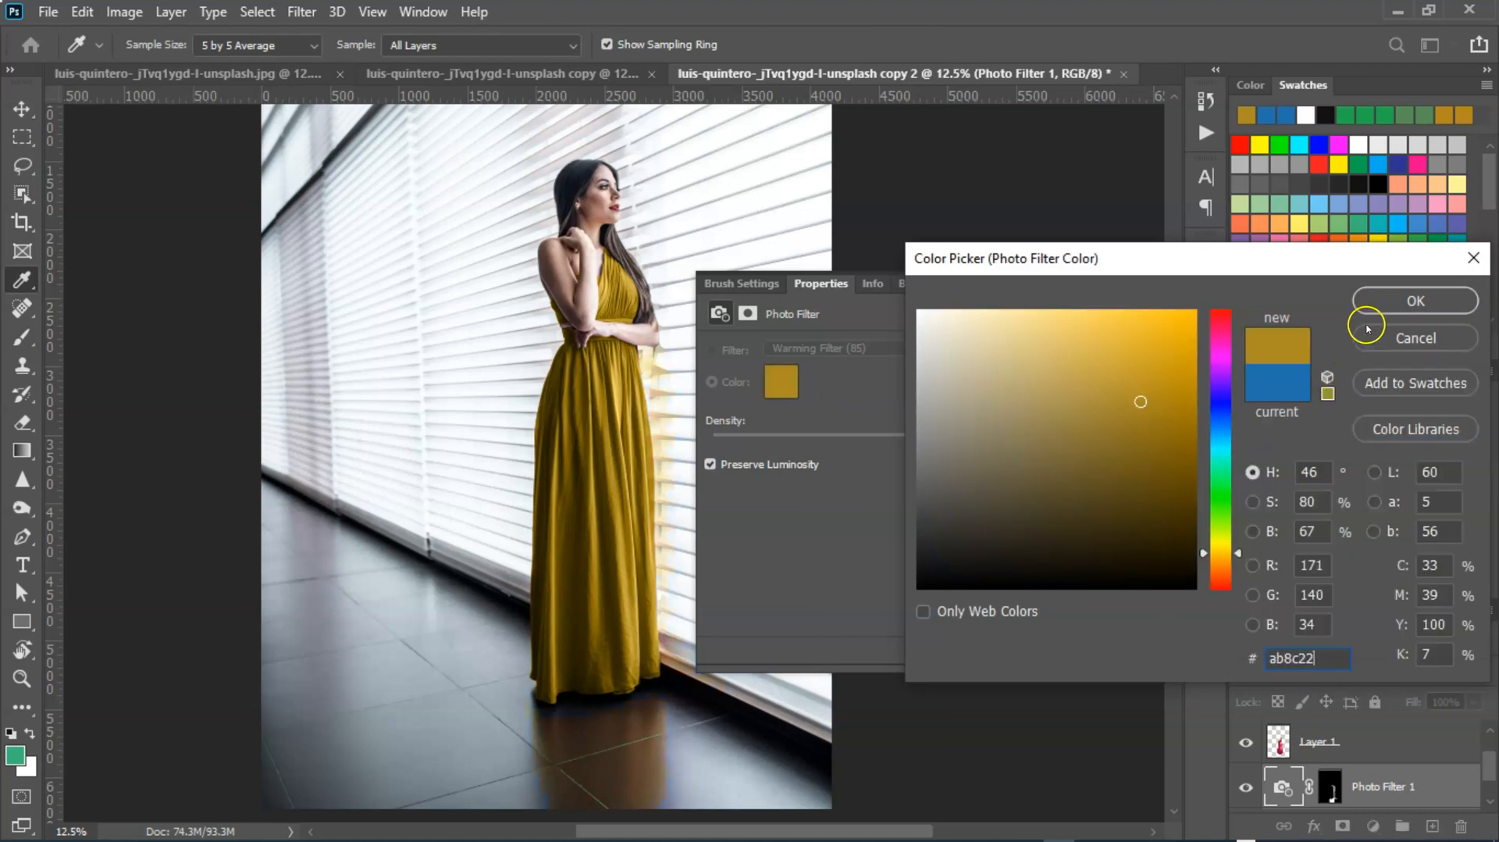
click(1378, 302)
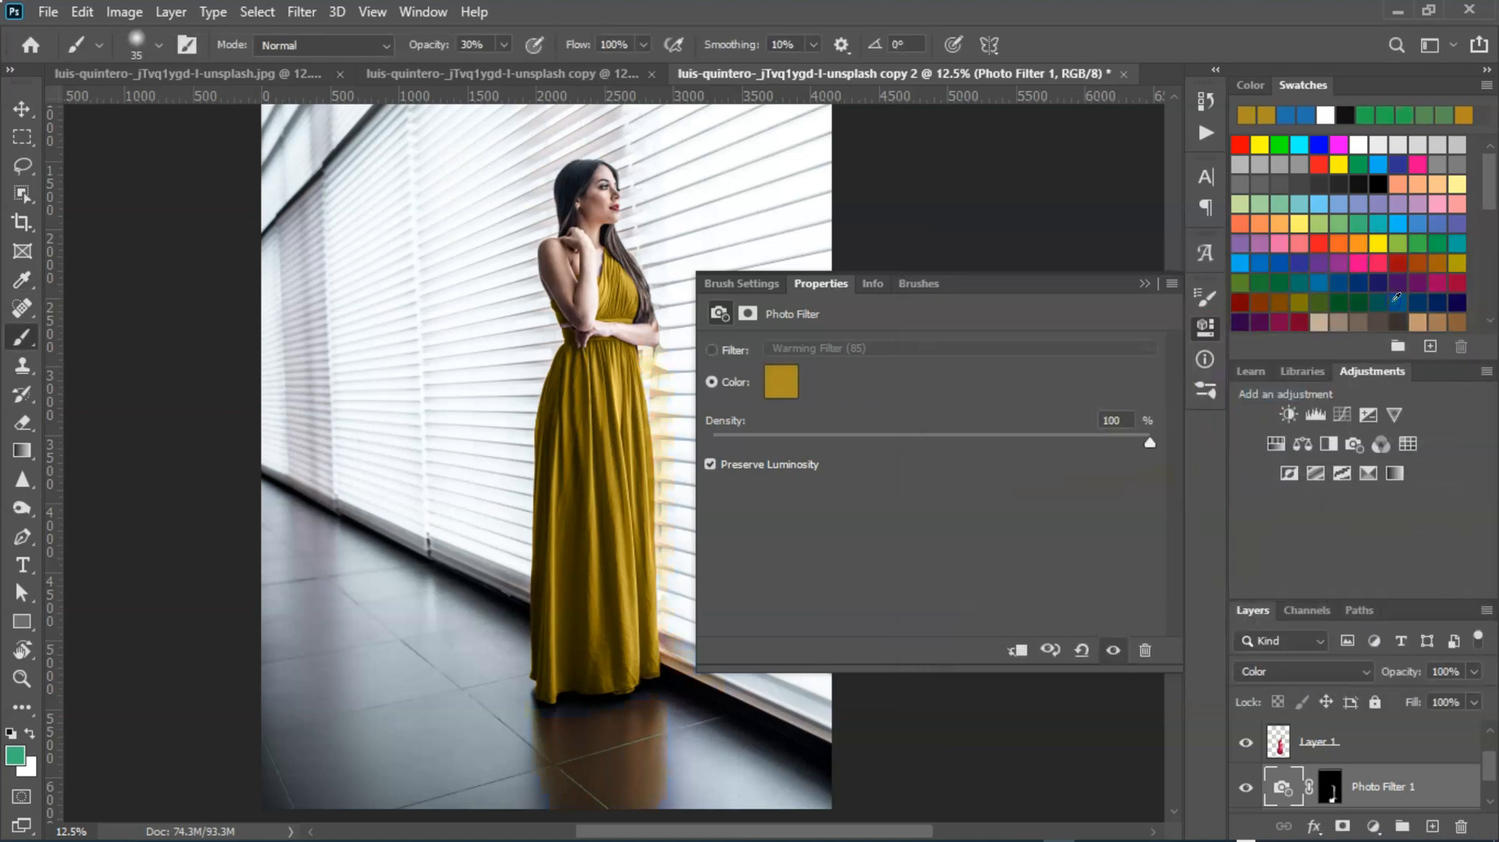
click(1145, 282)
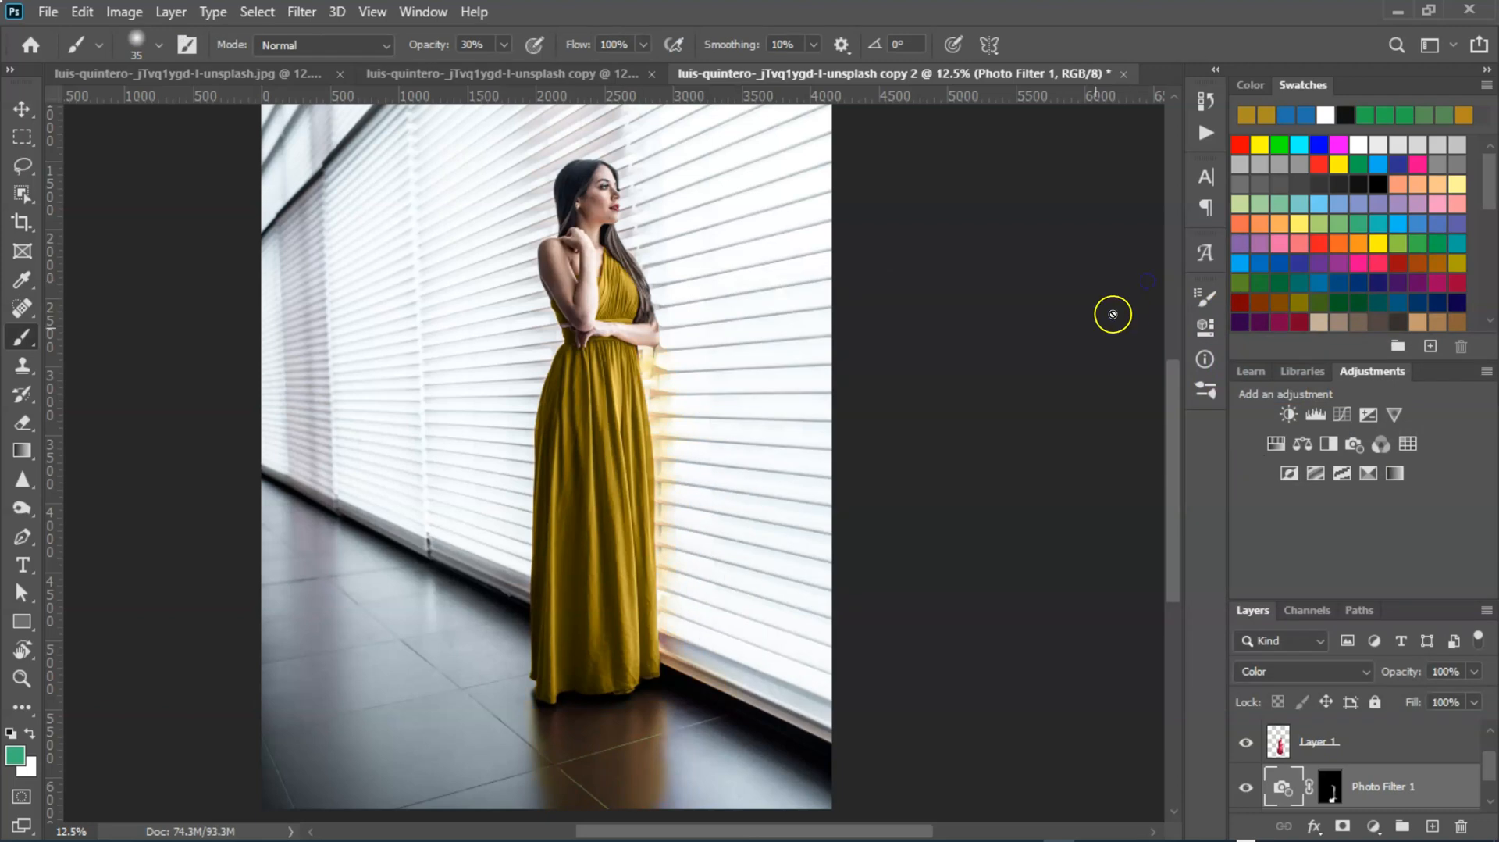
- Arrange the three open documents side by side in the 3-up Vertical layout
ctrl+alt+click(668, 527)
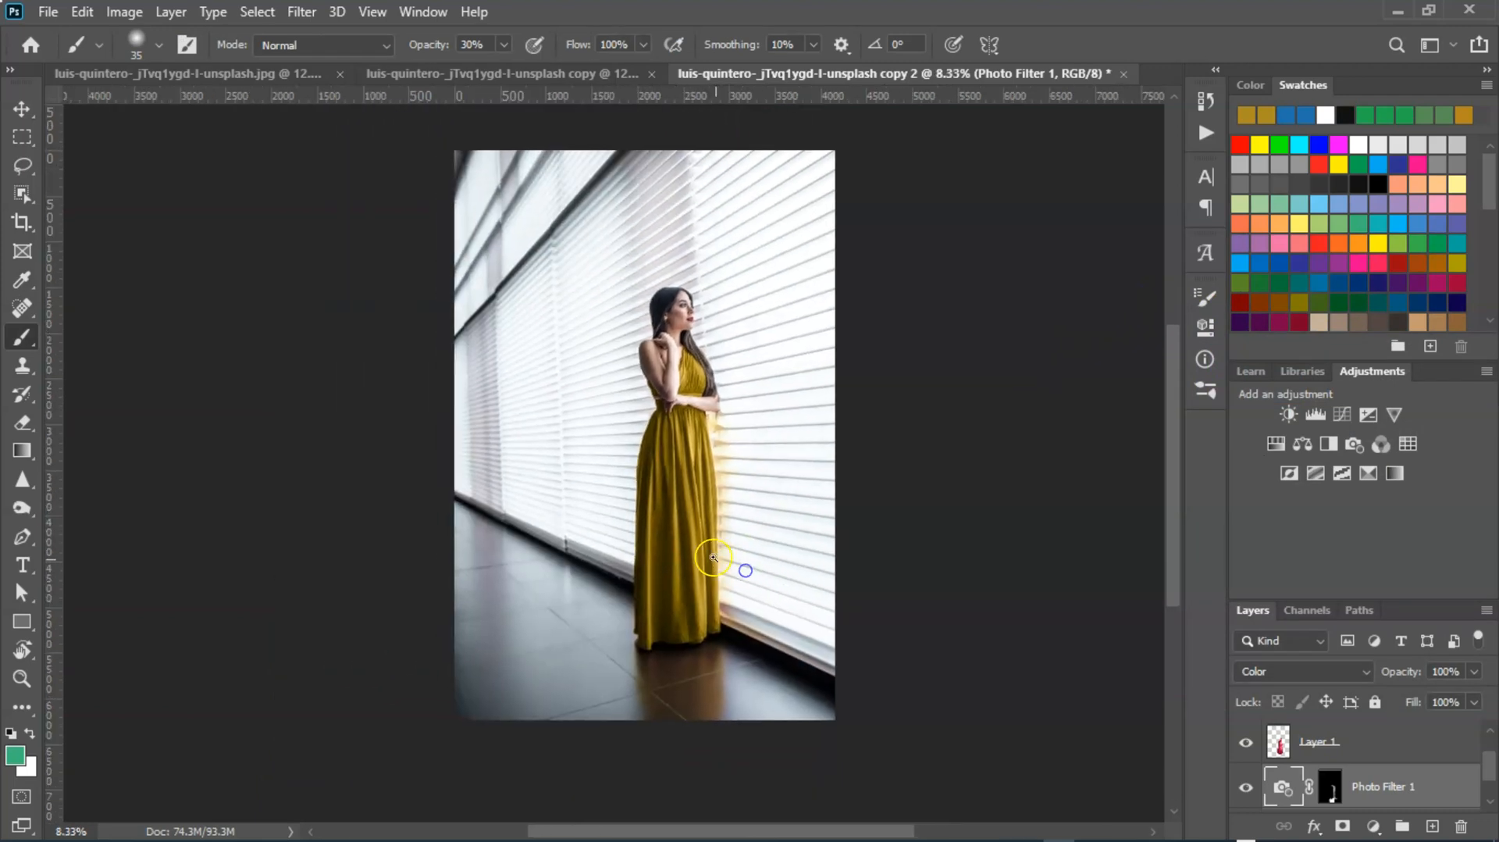
ctrl+space+click(713, 557)
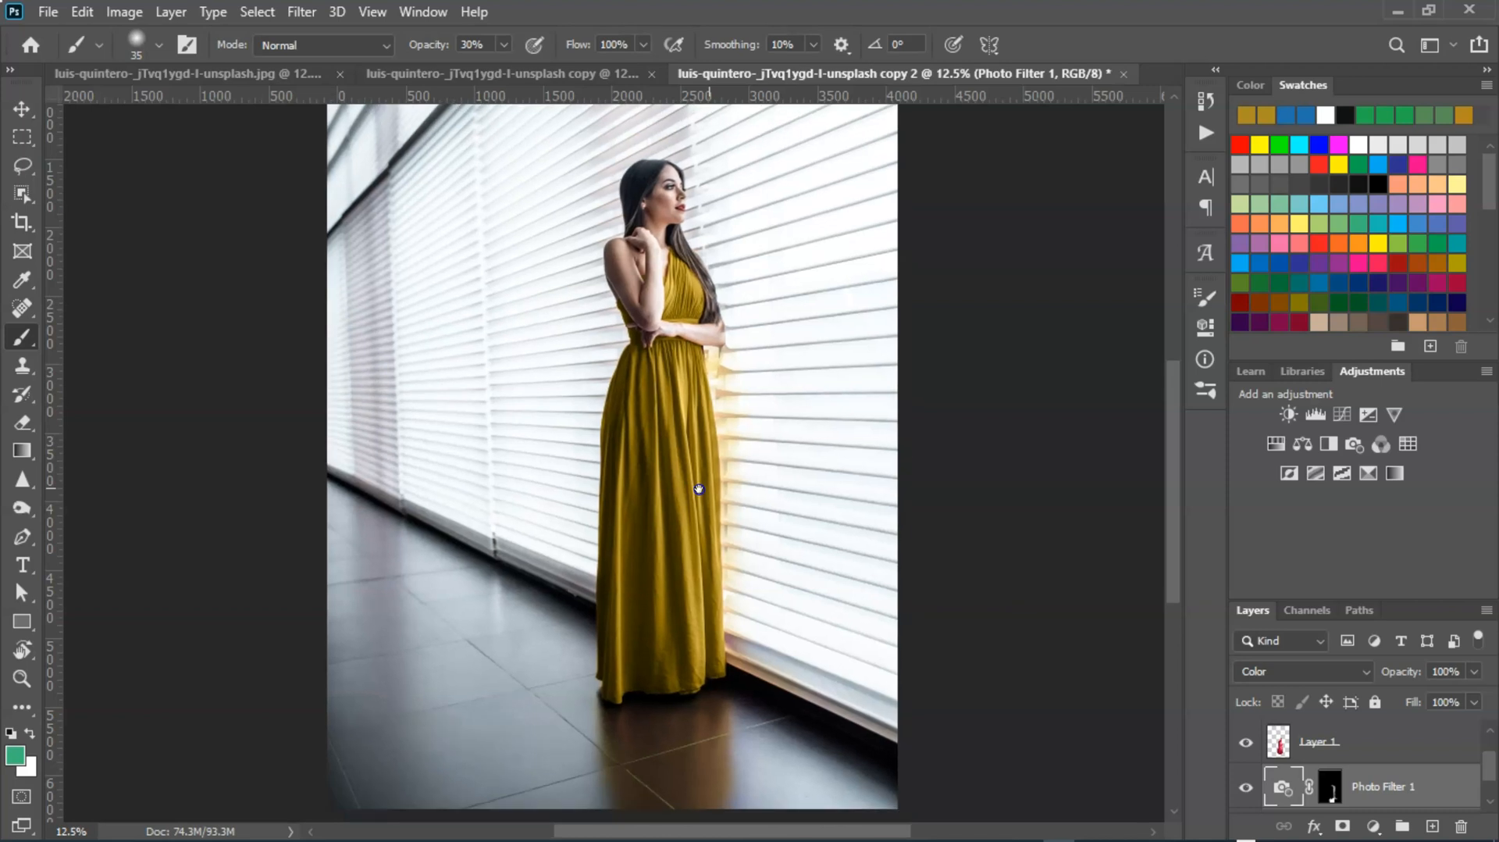
click(424, 13)
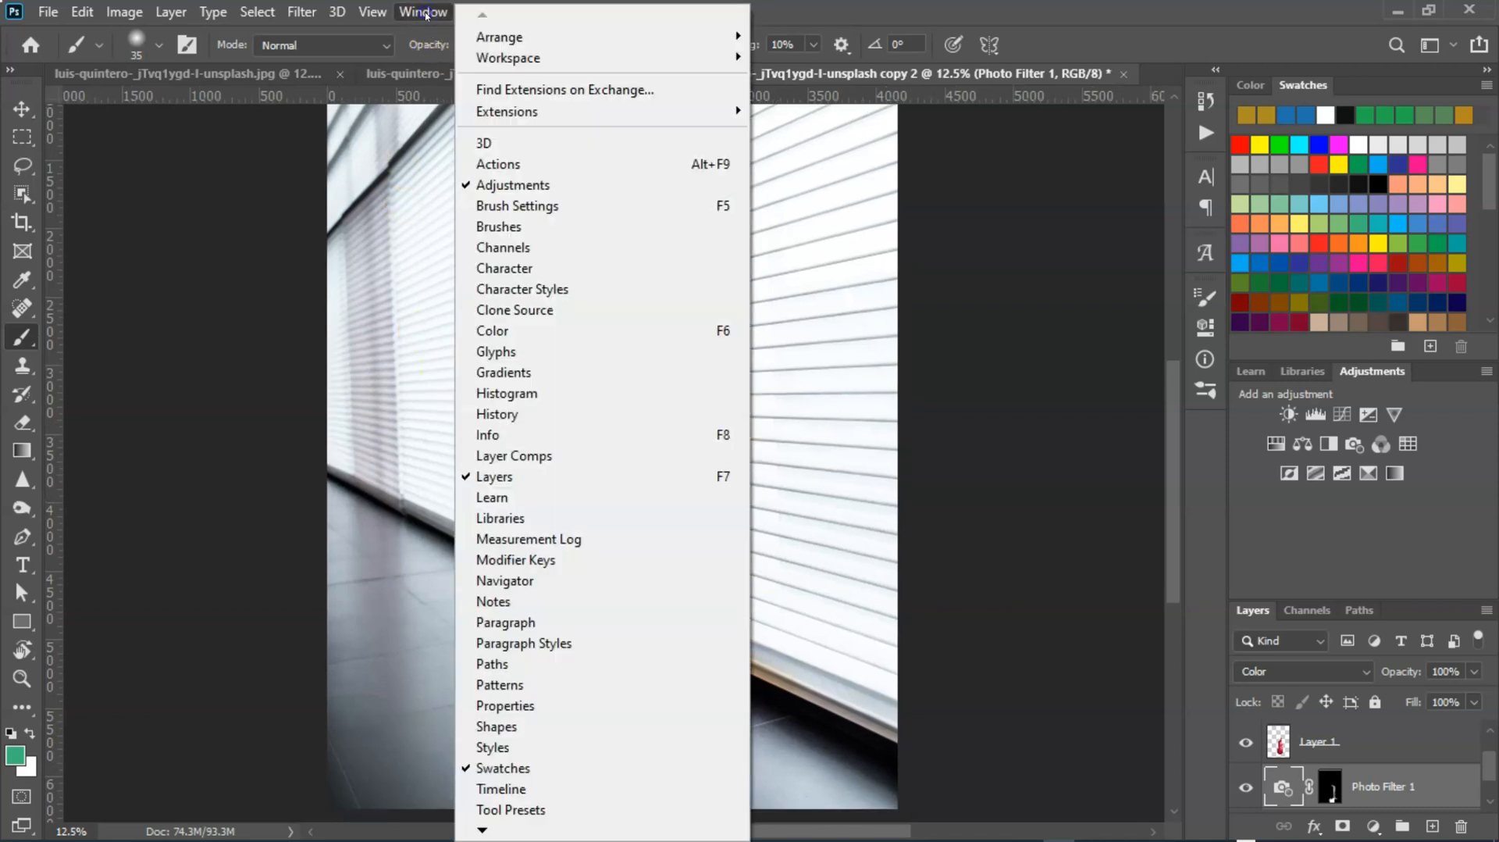
mouse_move(550, 35)
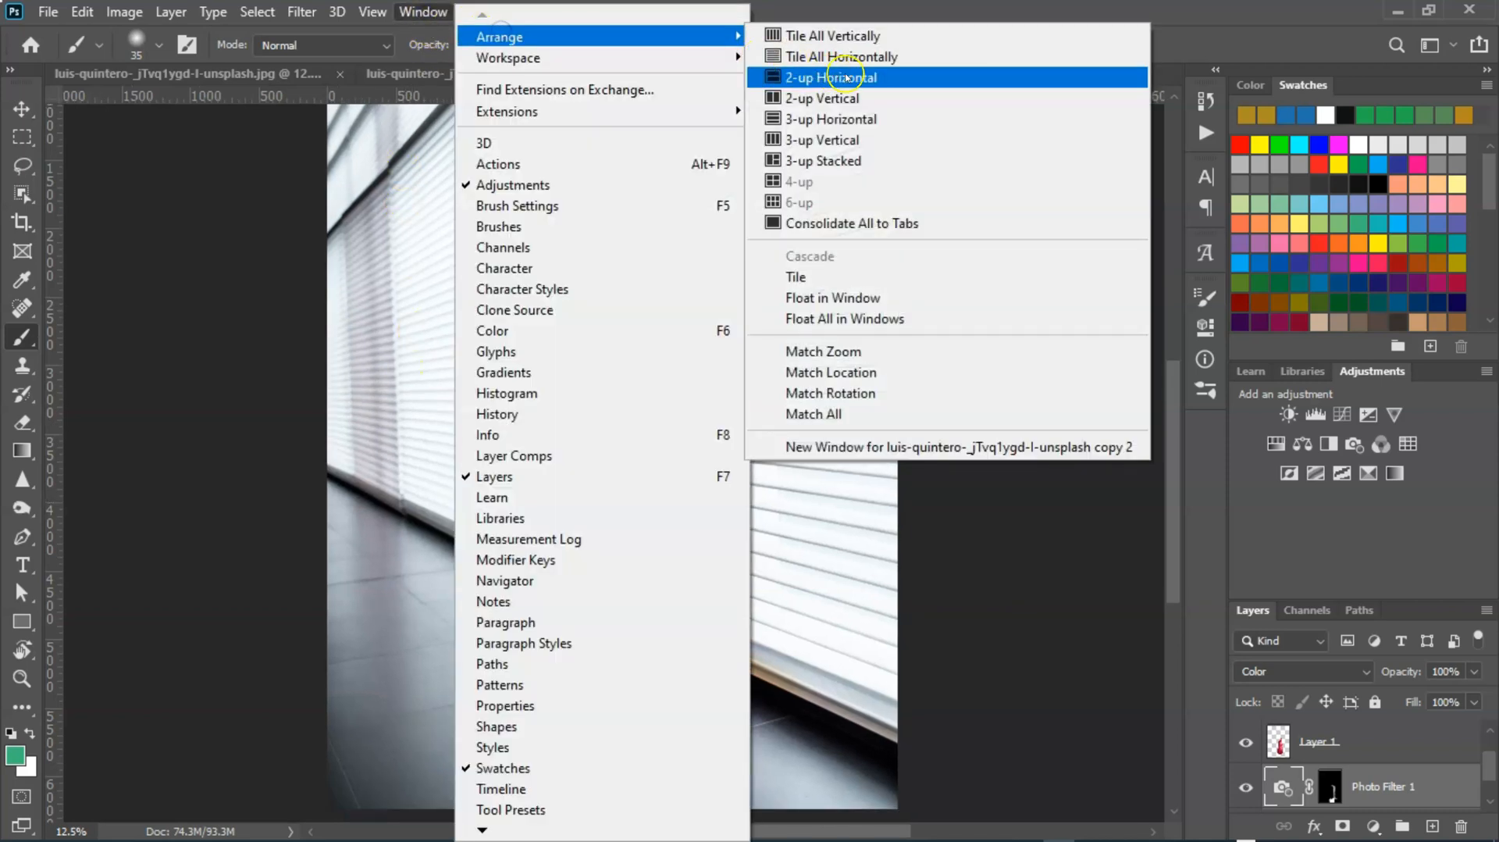
click(806, 140)
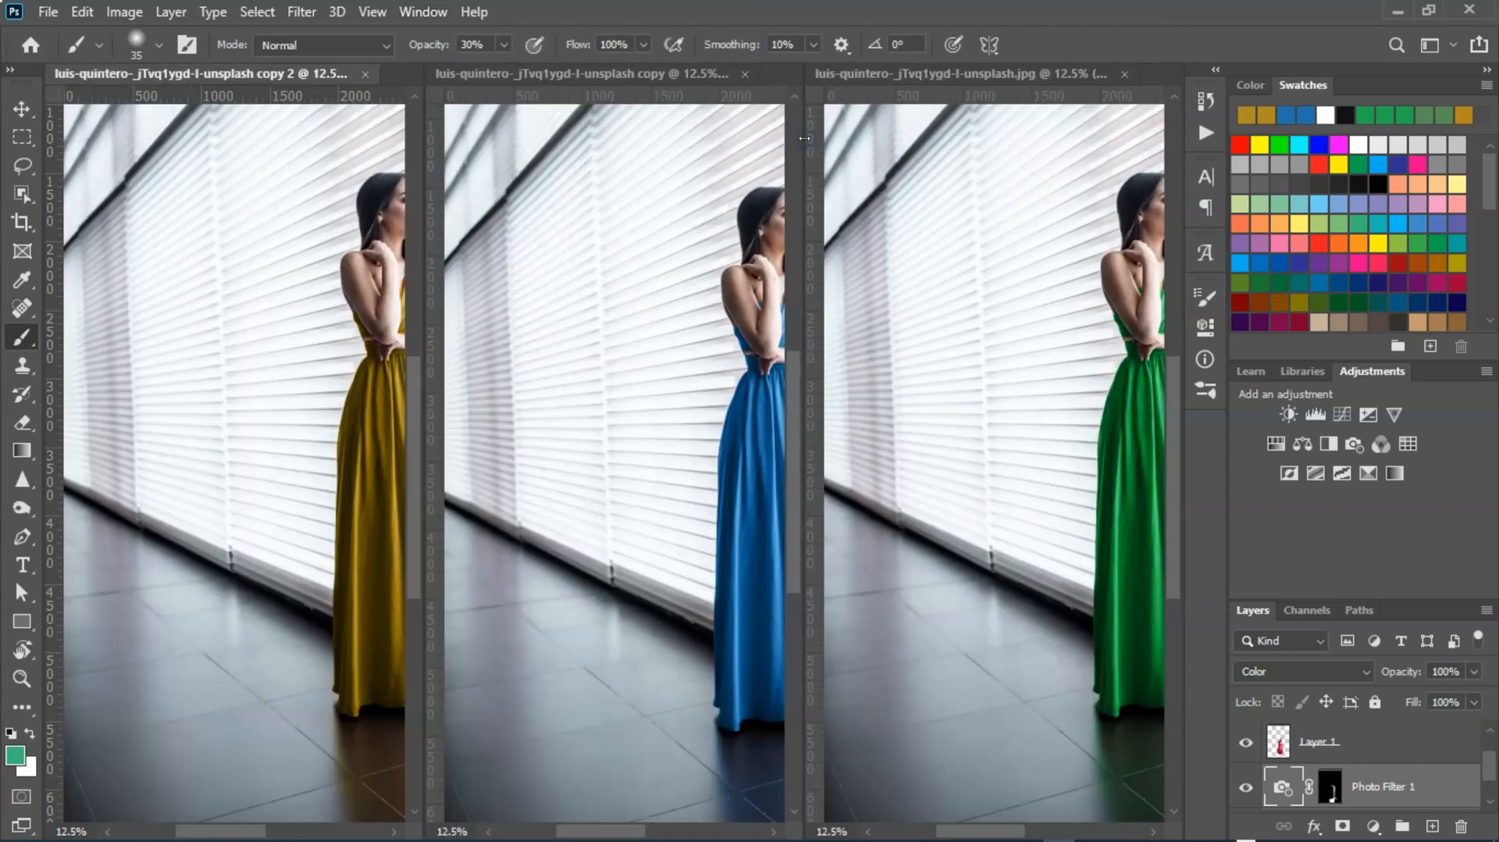
- Centre the woman in the yellow, blue and green document views to compare the three dress colours
drag(304, 425, 185, 418)
key(d)
key(x)
click(622, 487)
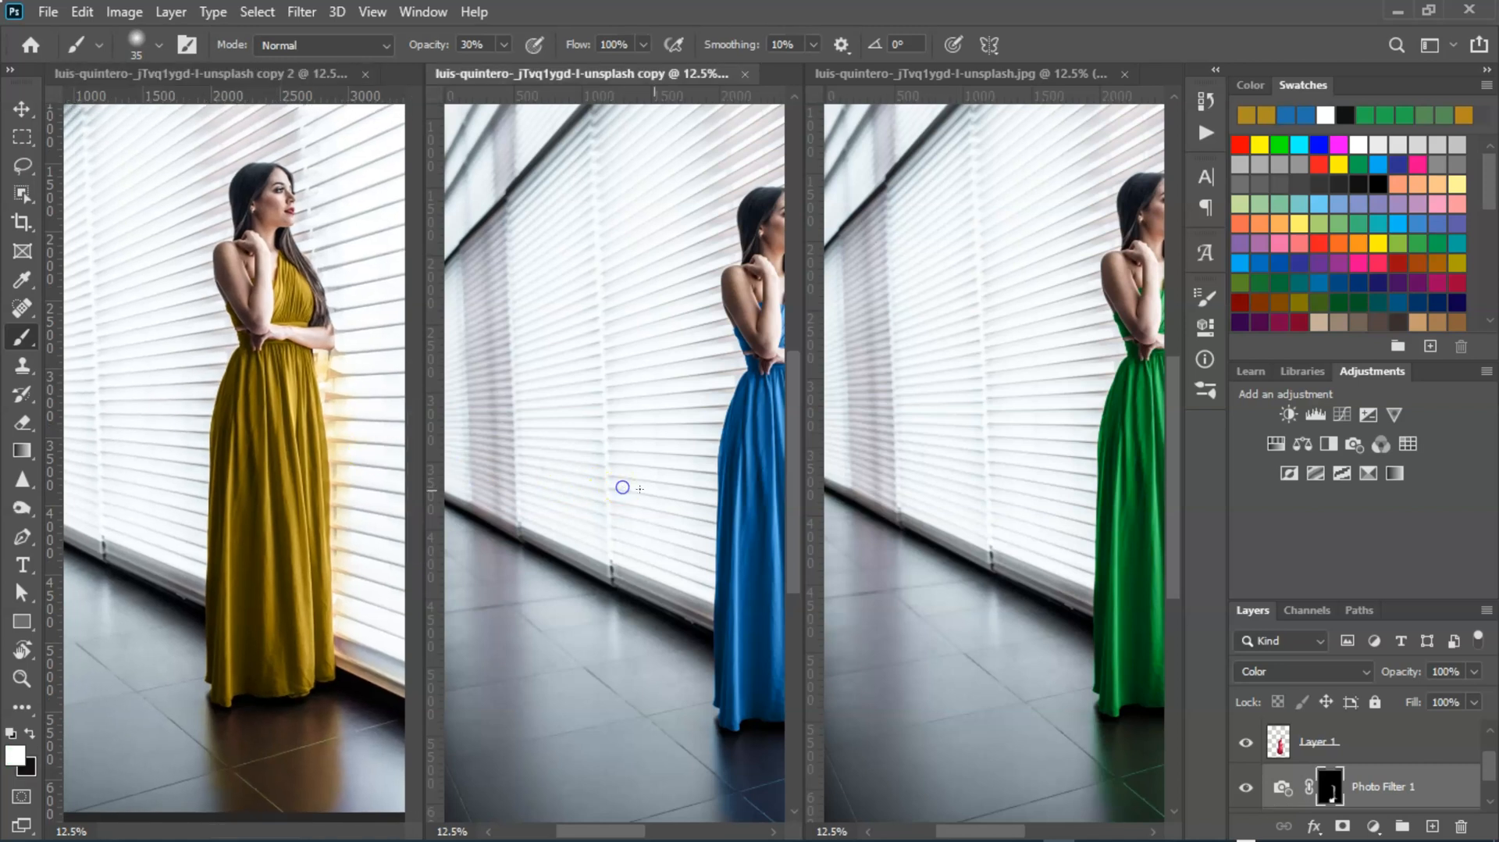
drag(705, 506, 576, 489)
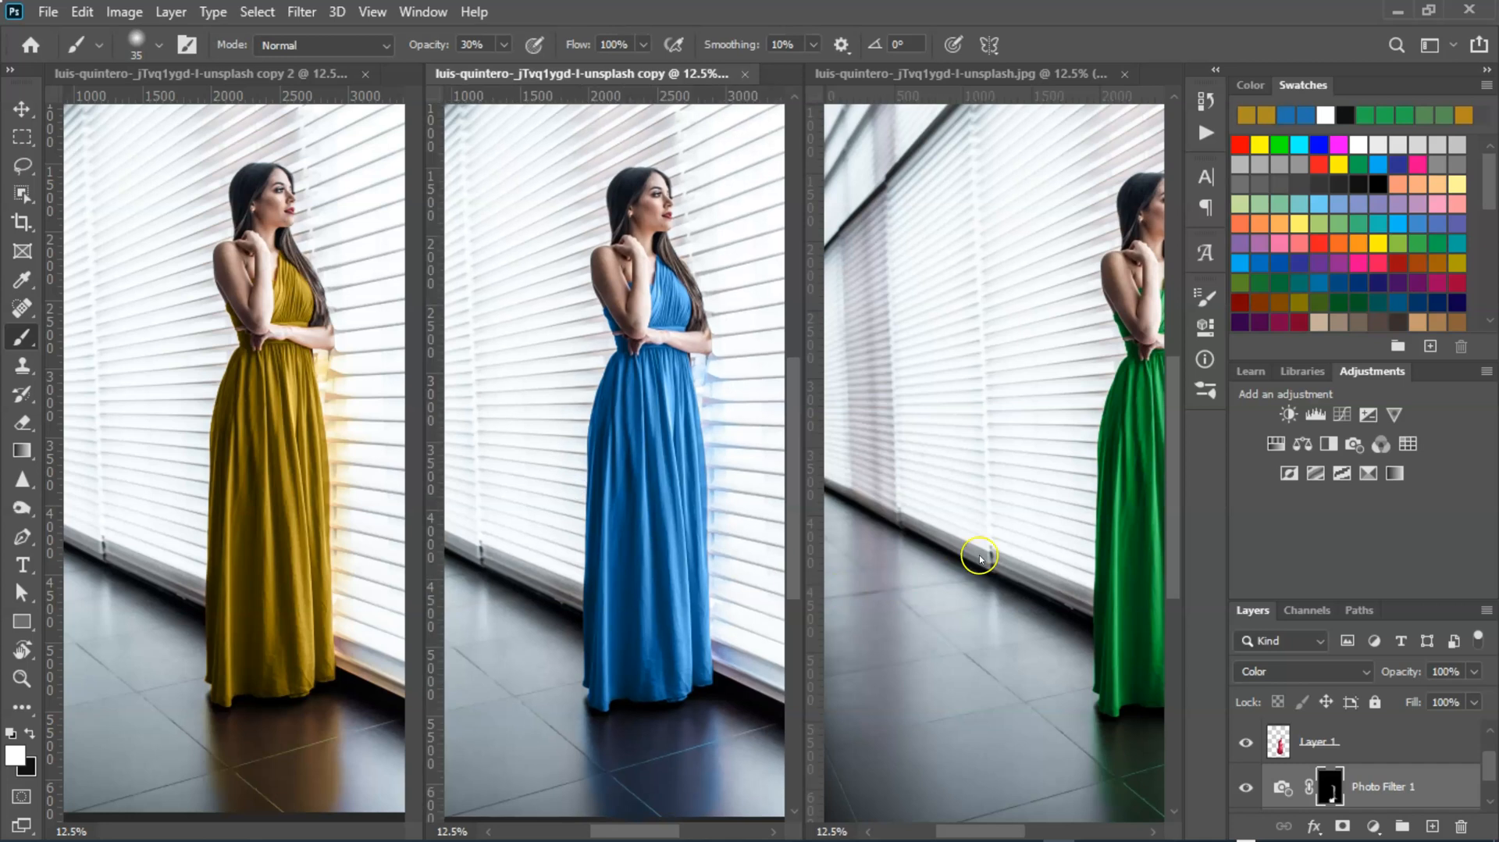
click(1038, 585)
drag(1038, 586, 920, 566)
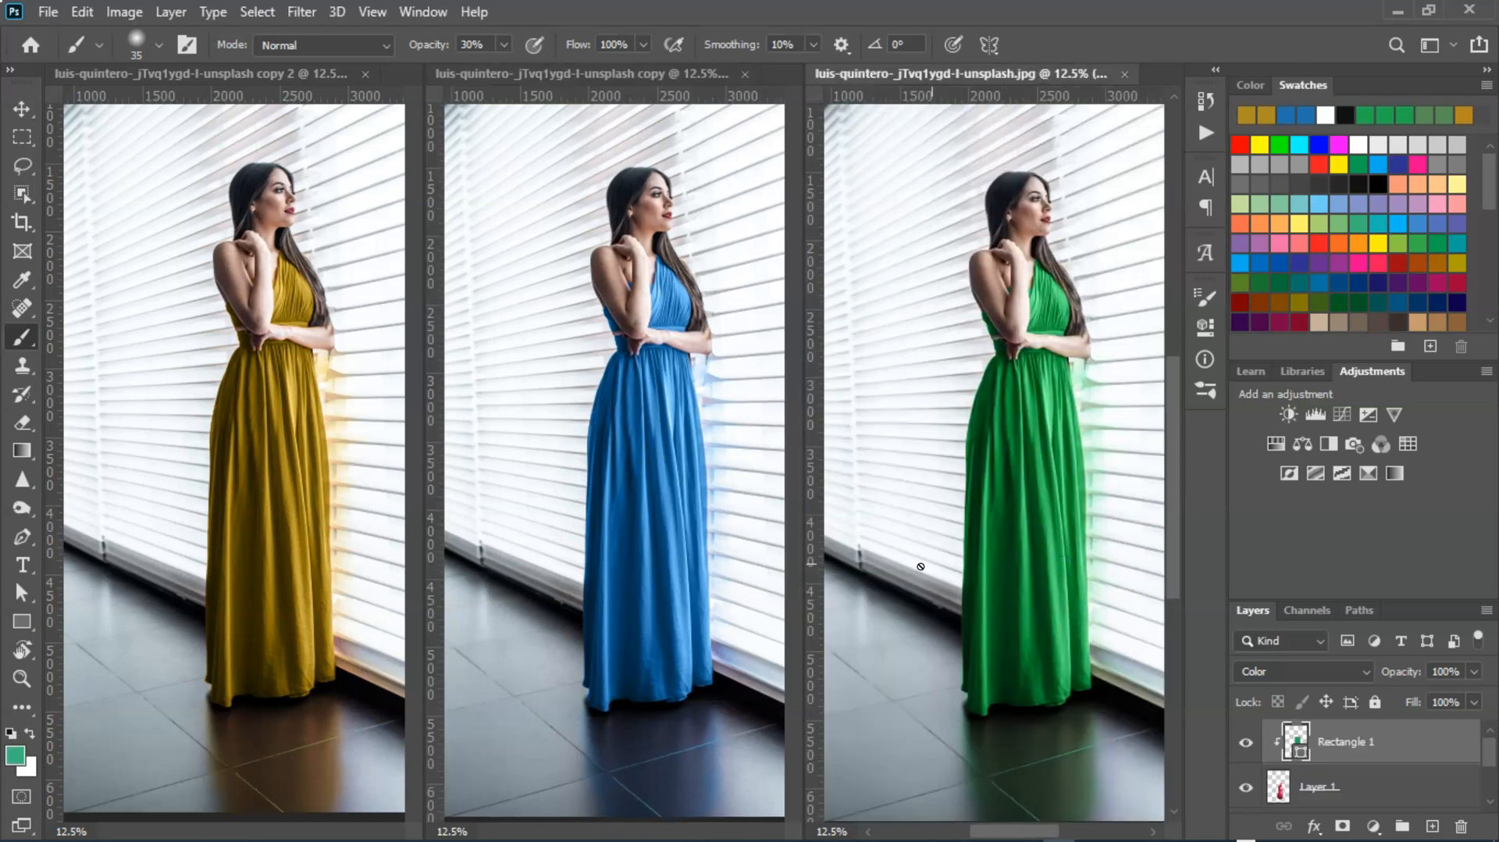